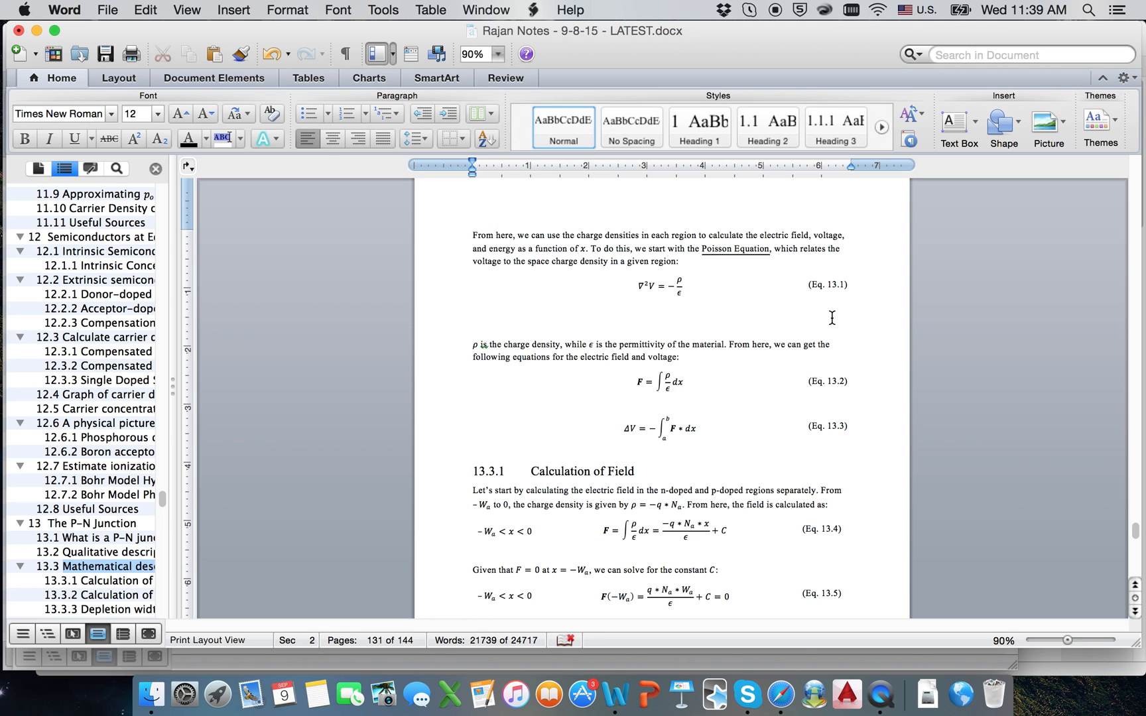
Step: Insert a numbered equation row below Eq. 13.1 by expanding the "Equation" AutoText entry
{"action": "scroll", "coordinate": [832, 318], "scroll_direction": "up", "scroll_amount": 1}
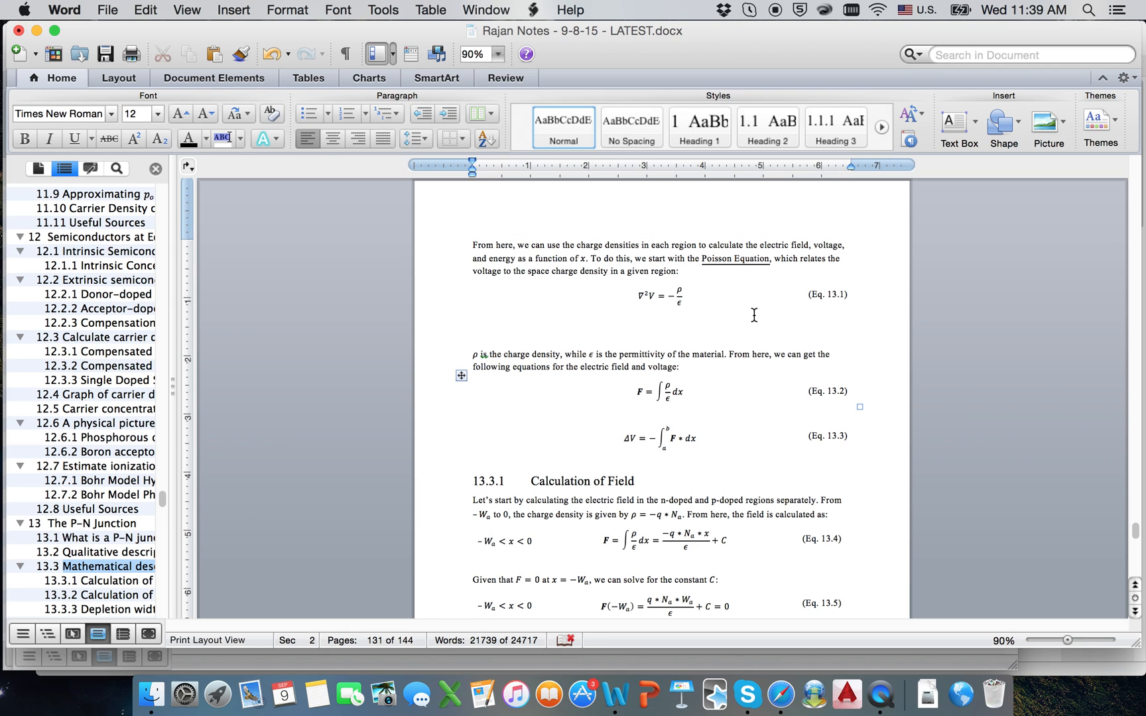
{"action": "type", "text": "Equat"}
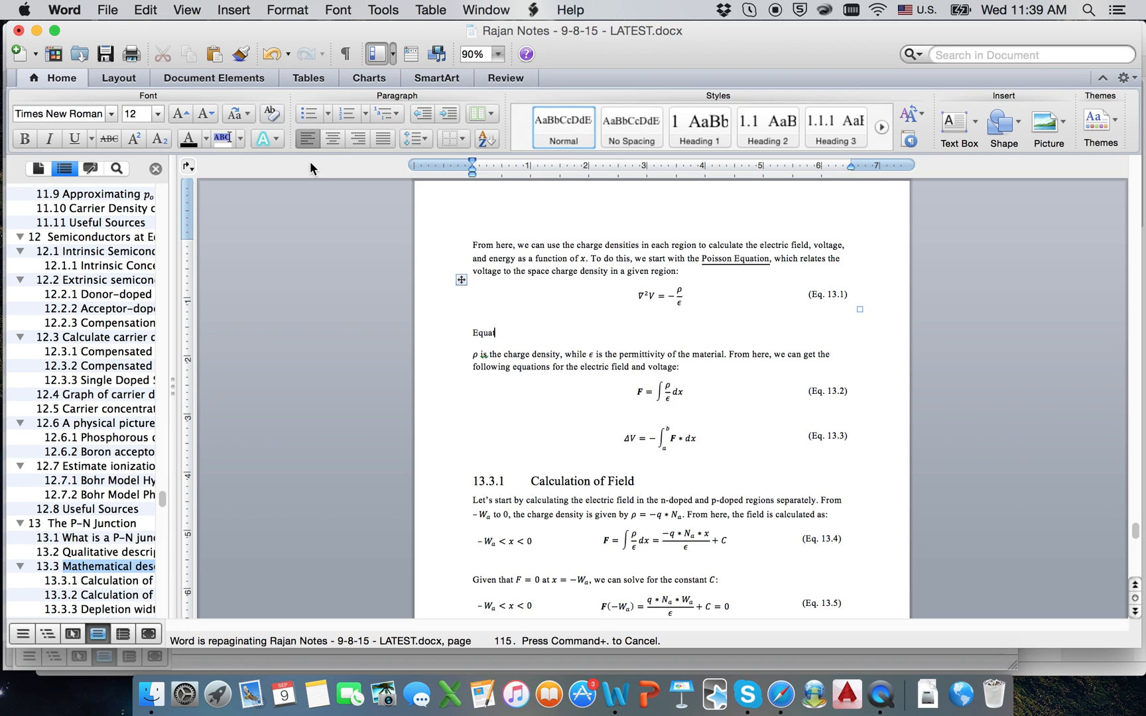
{"action": "key", "text": "Return"}
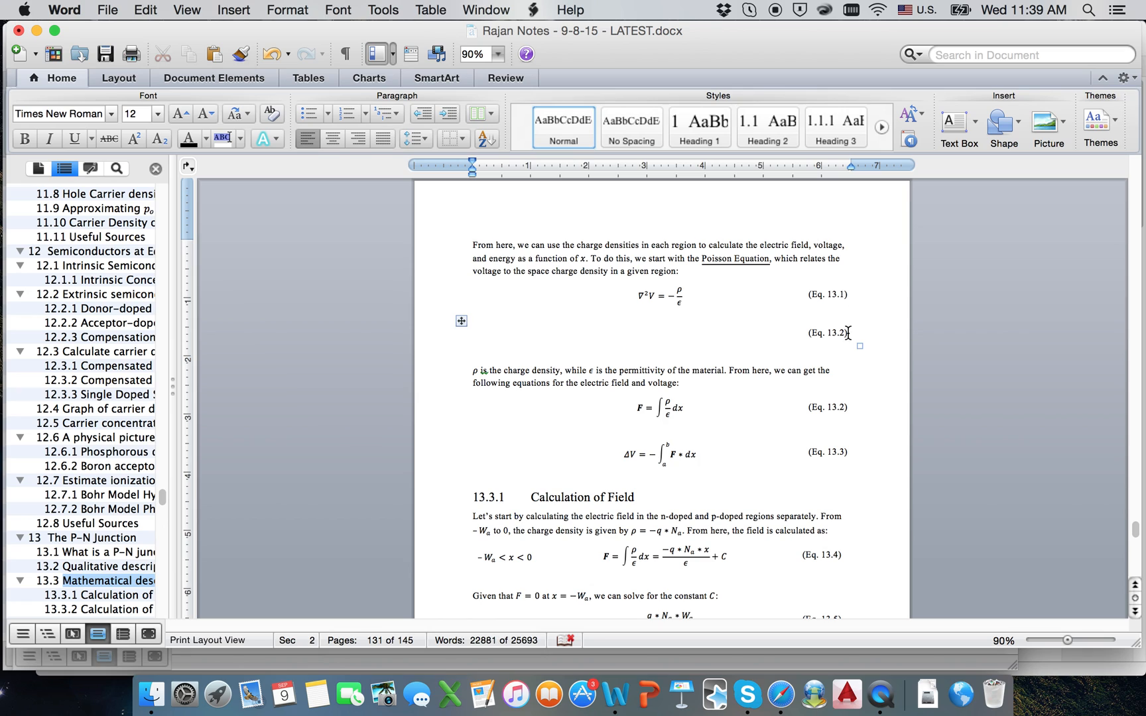
Step: Insert the equation 2π/a as a fraction in the centre cell of the new row below Eq. 13.1
{"action": "left_click", "coordinate": [678, 332]}
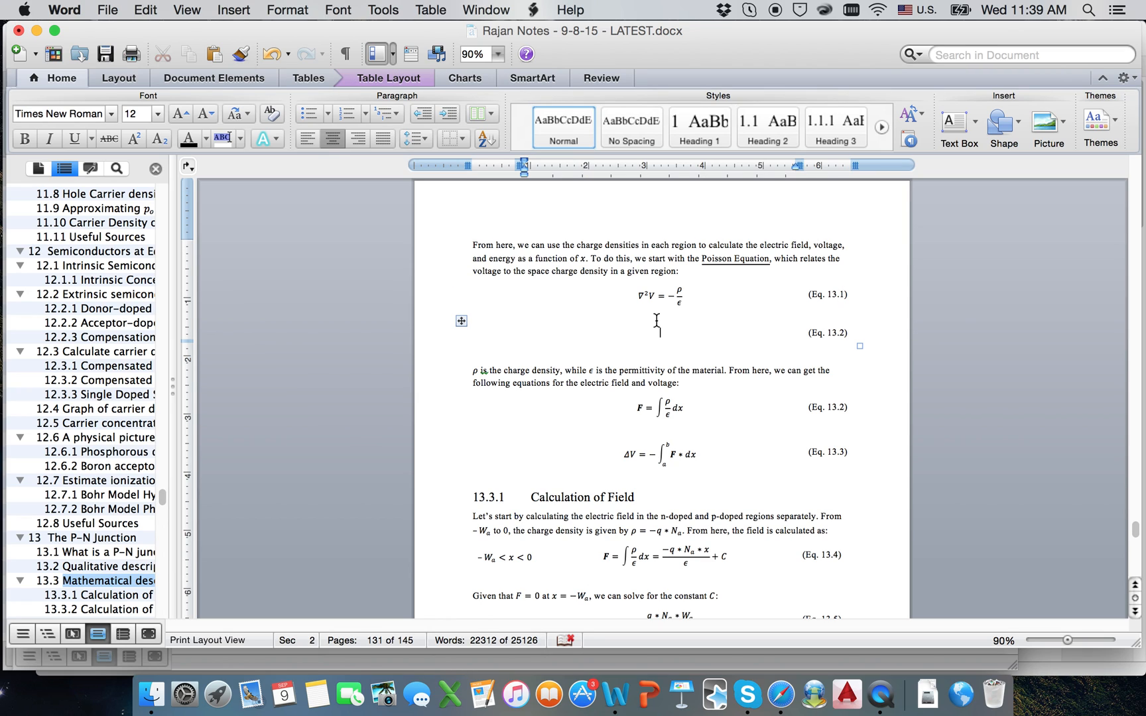
{"action": "left_click", "coordinate": [255, 80]}
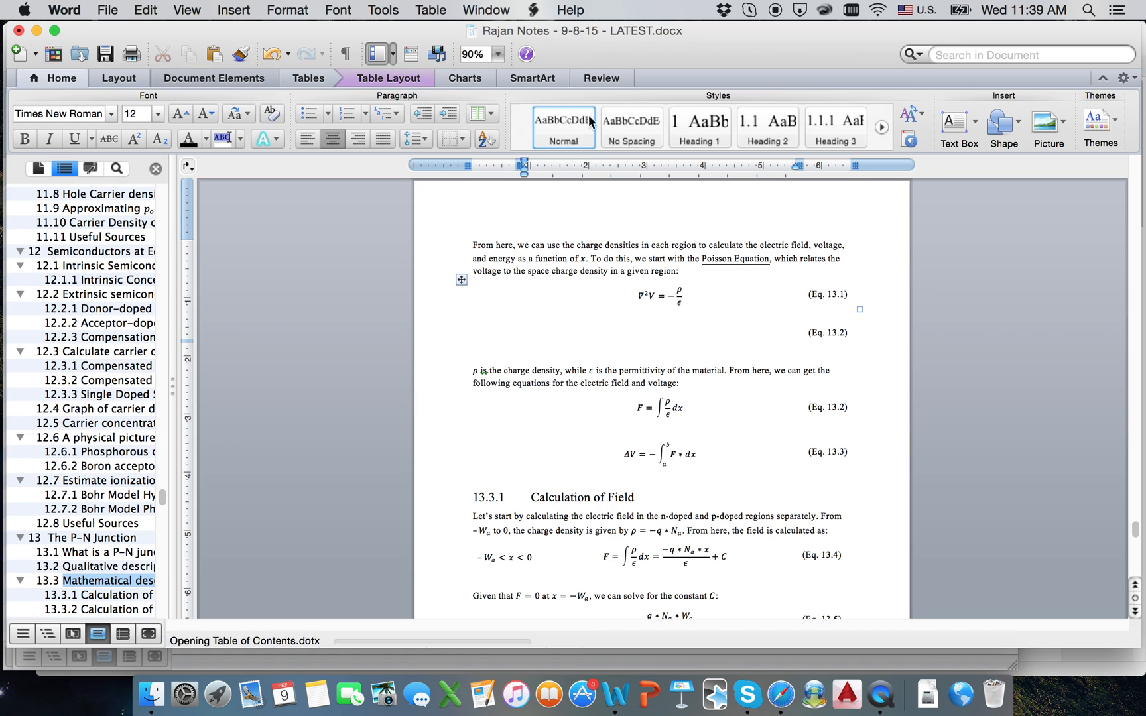
{"action": "left_click", "coordinate": [1033, 126]}
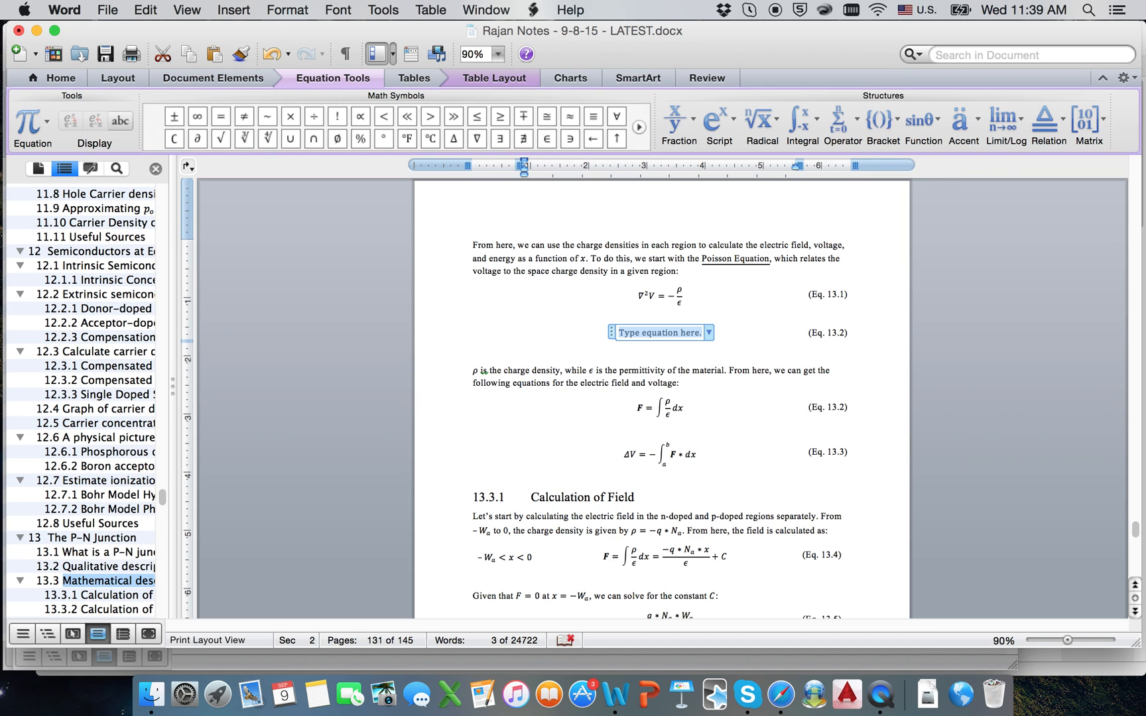
{"action": "type", "text": "2\\pi"}
{"action": "type", "text": " /a"}
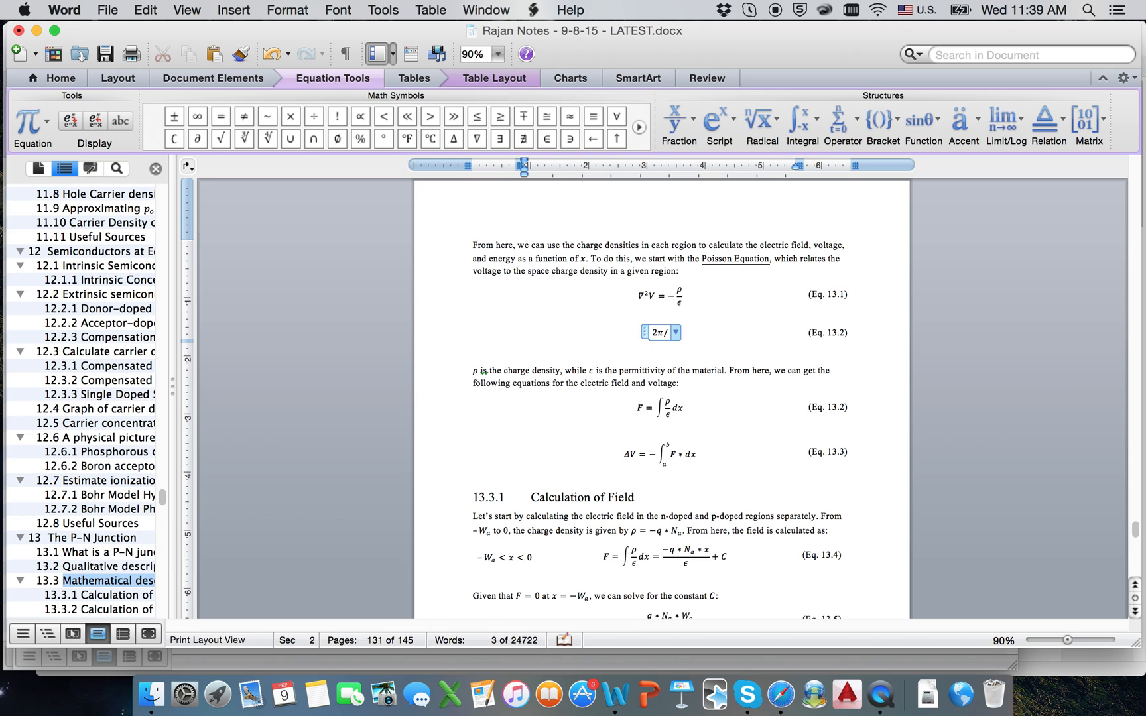
{"action": "left_click", "coordinate": [708, 377]}
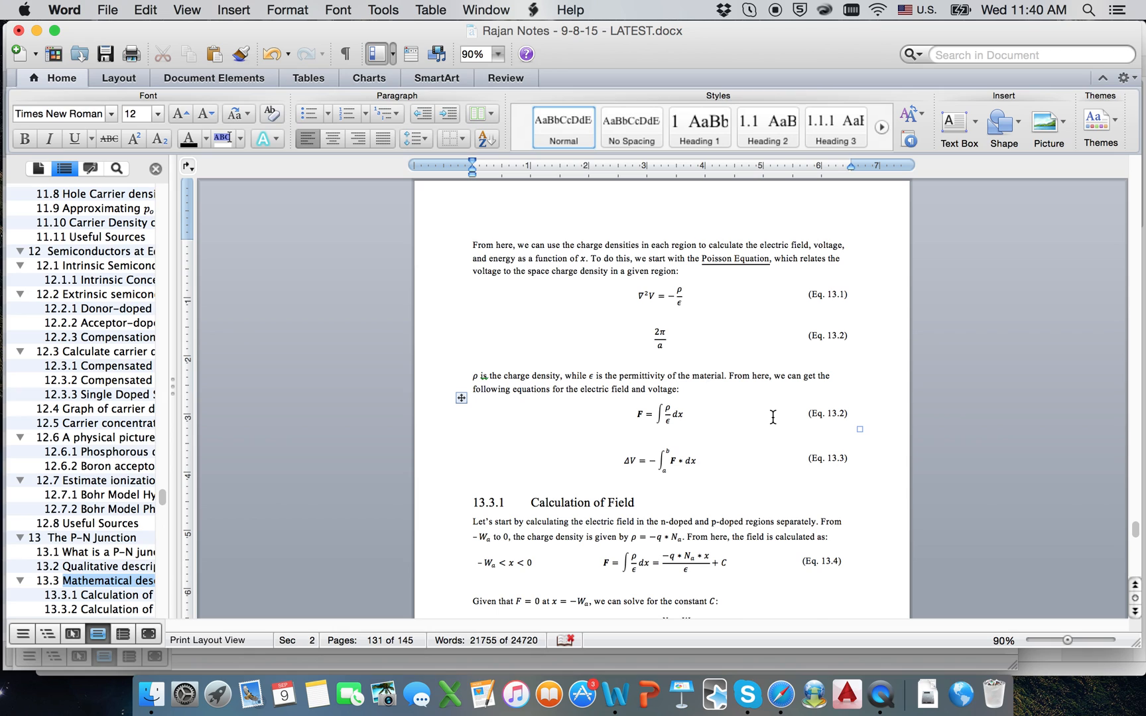
Step: Update all fields in the whole document to renumber the equations, choosing to update the entire table of contents
{"action": "key", "text": "super+a"}
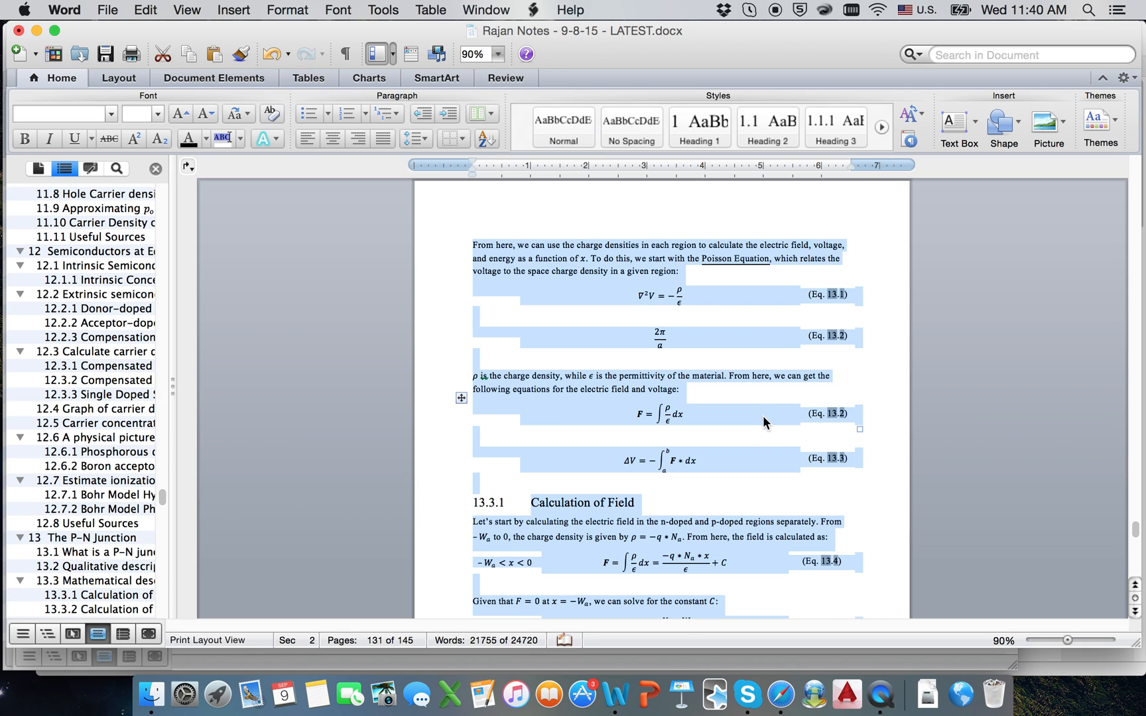
{"action": "right_click", "coordinate": [599, 352]}
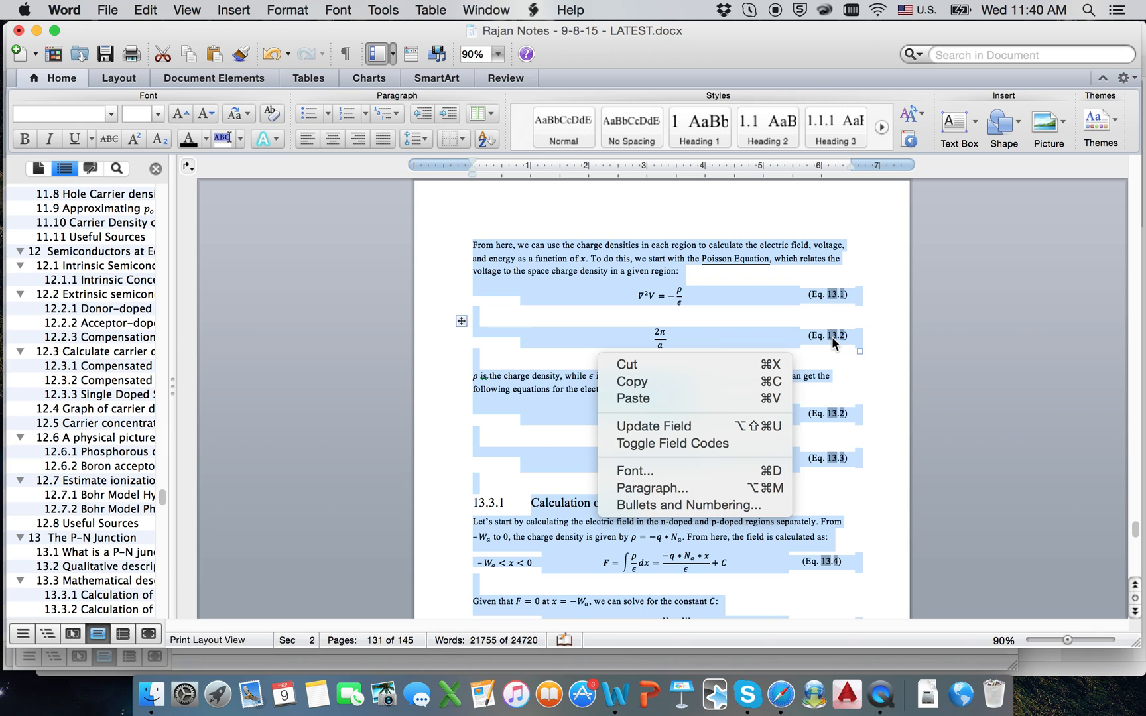
{"action": "left_click", "coordinate": [695, 427]}
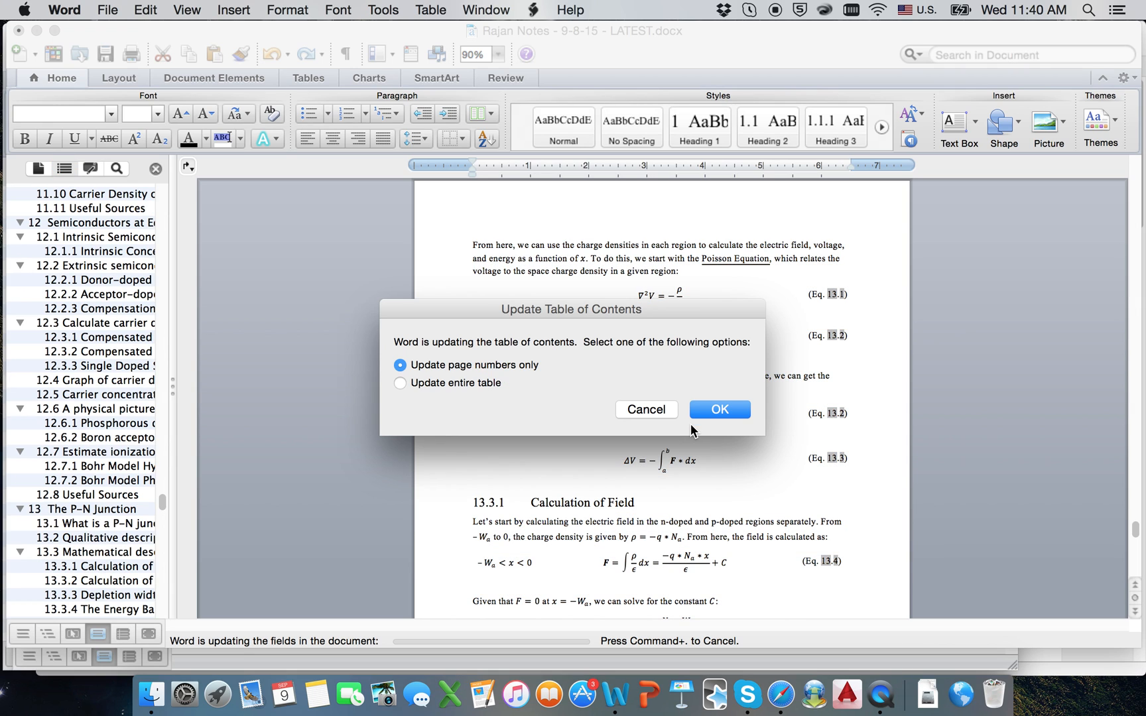
{"action": "left_click", "coordinate": [495, 389]}
{"action": "left_click", "coordinate": [737, 410]}
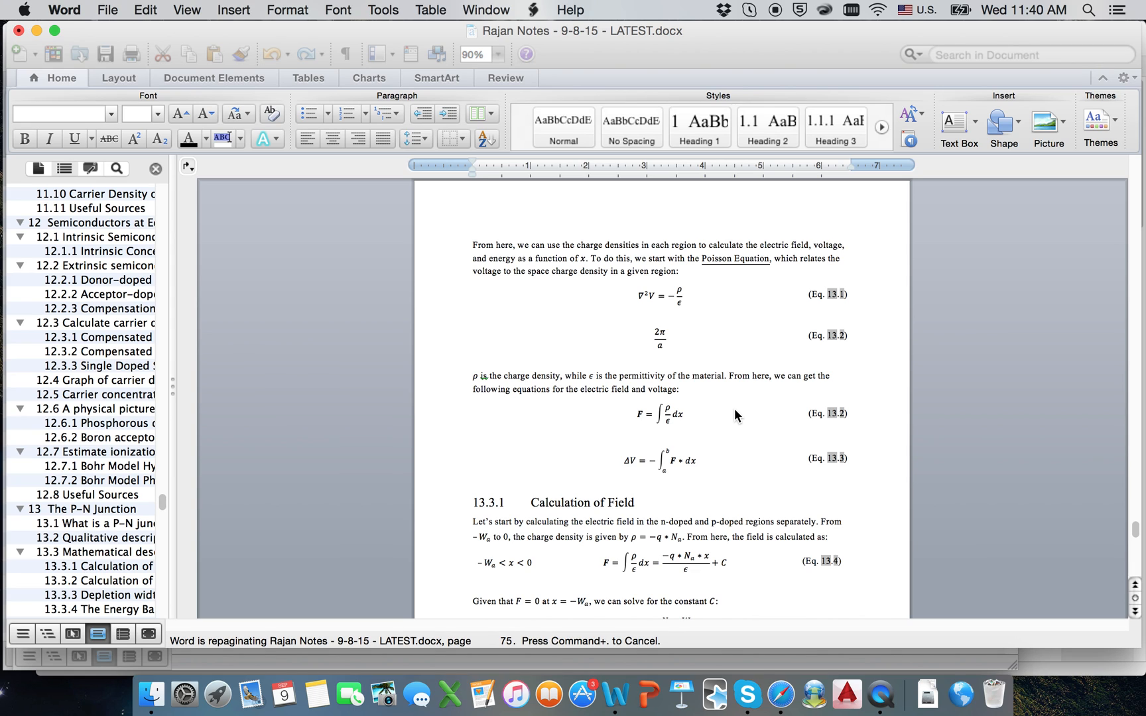
{"action": "key", "text": "super+a"}
{"action": "key", "text": "F9"}
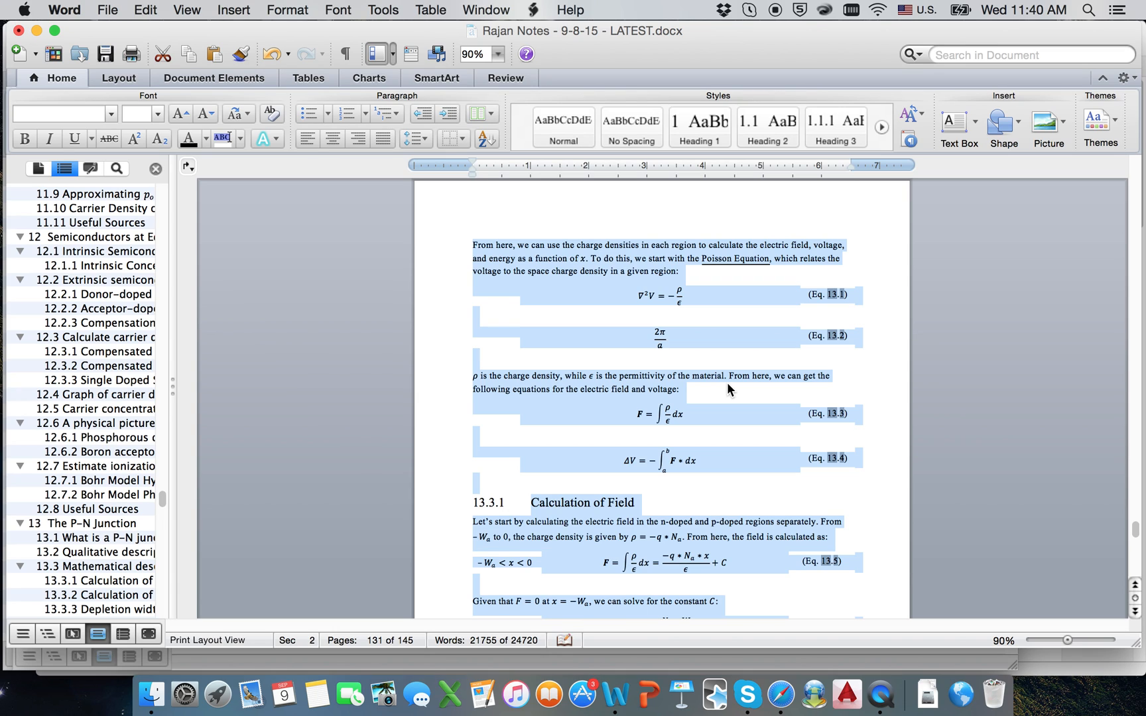
{"action": "left_click", "coordinate": [727, 389]}
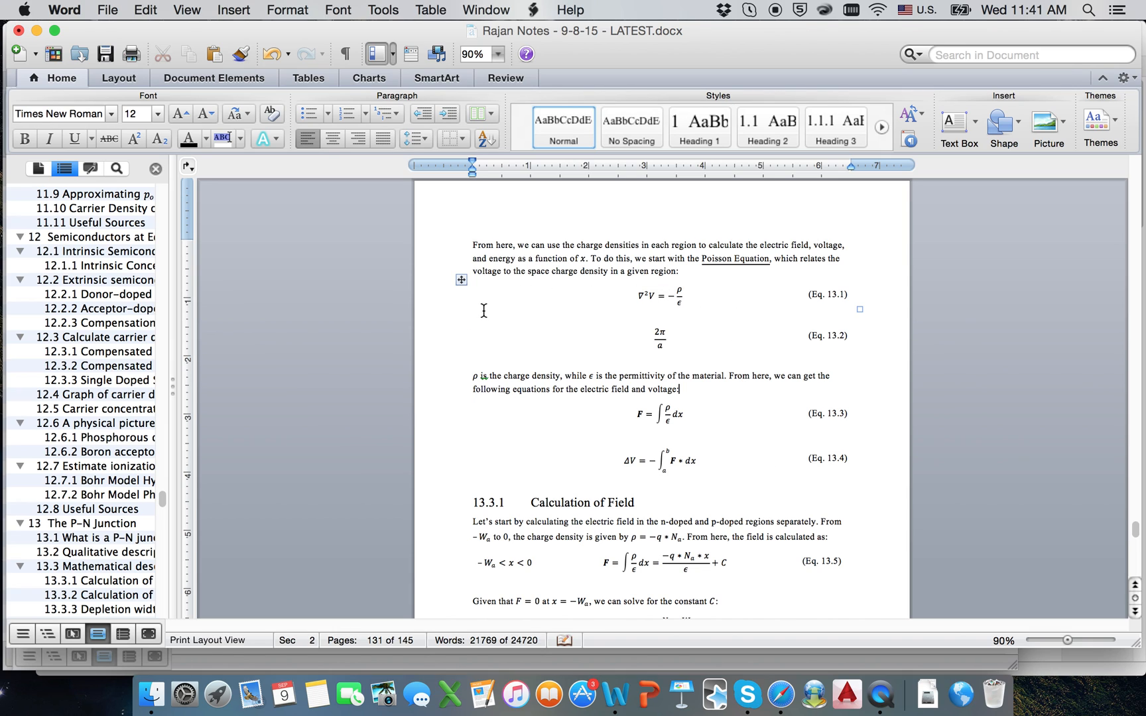
Step: Select the table that holds Eq. 13.1 to examine how the equation row is laid out
{"action": "left_click", "coordinate": [462, 283]}
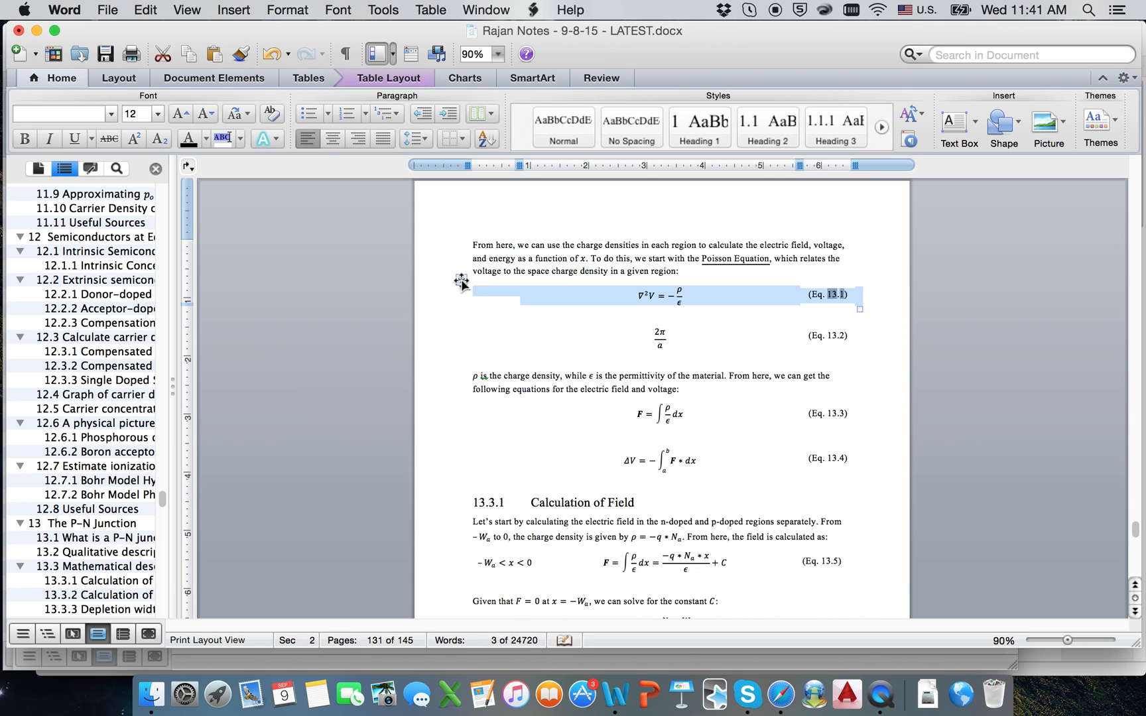
{"action": "left_click", "coordinate": [574, 373]}
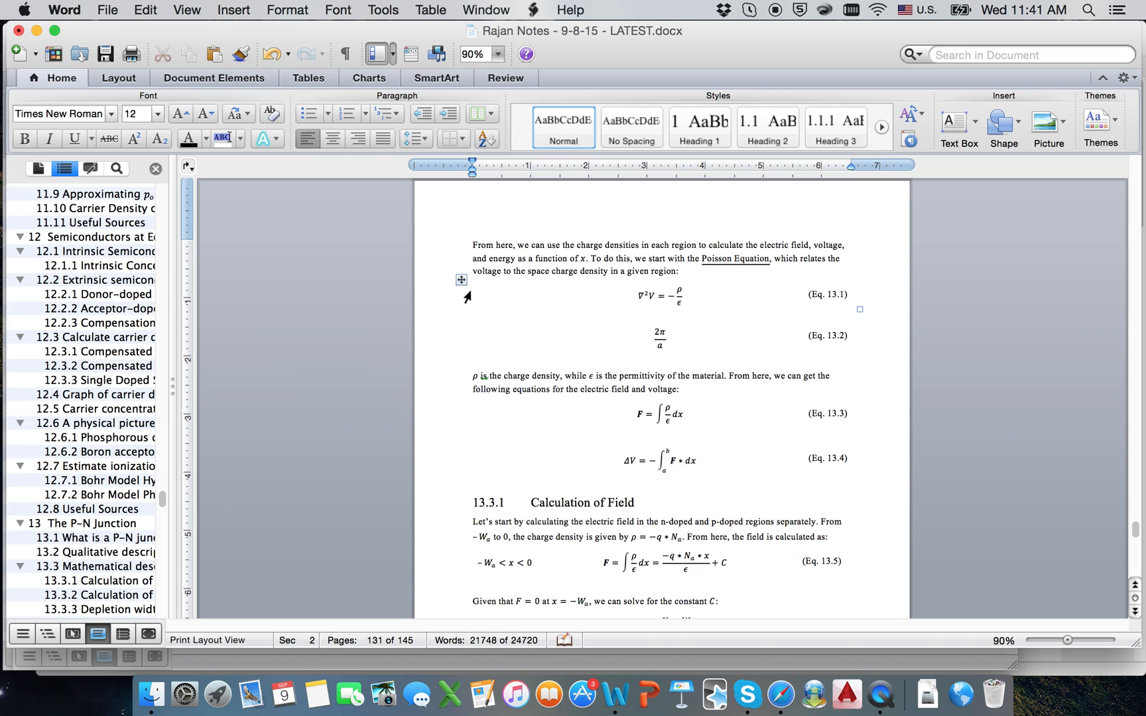
{"action": "left_click", "coordinate": [458, 282]}
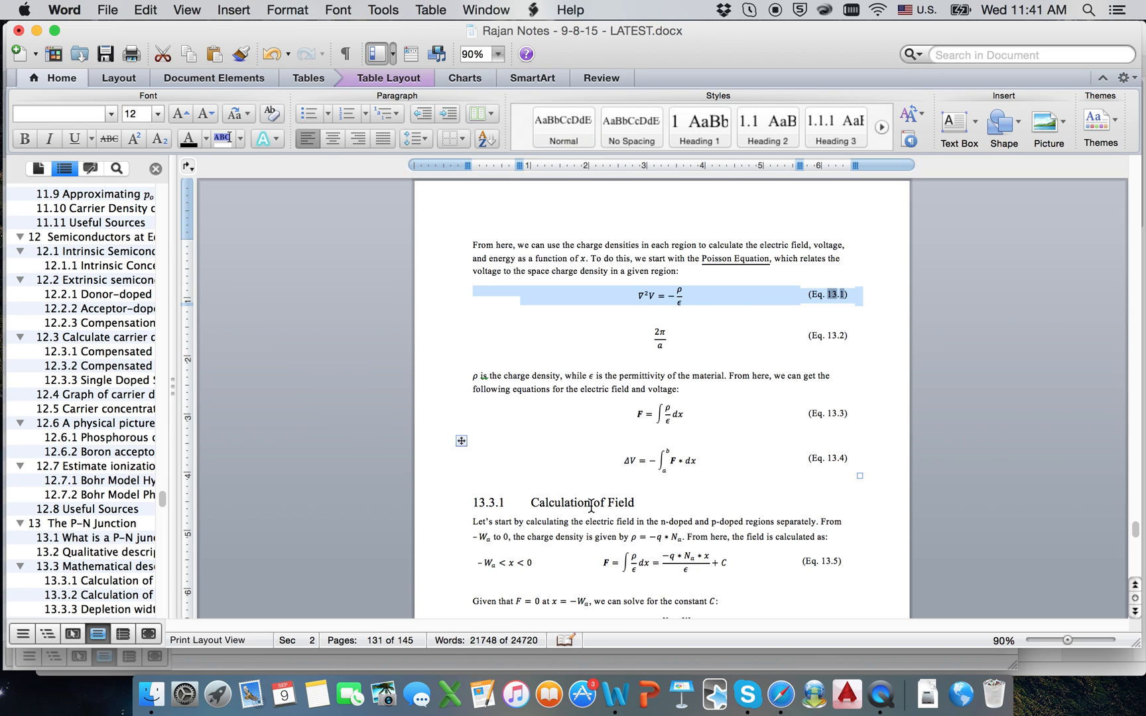
{"action": "left_click", "coordinate": [578, 389]}
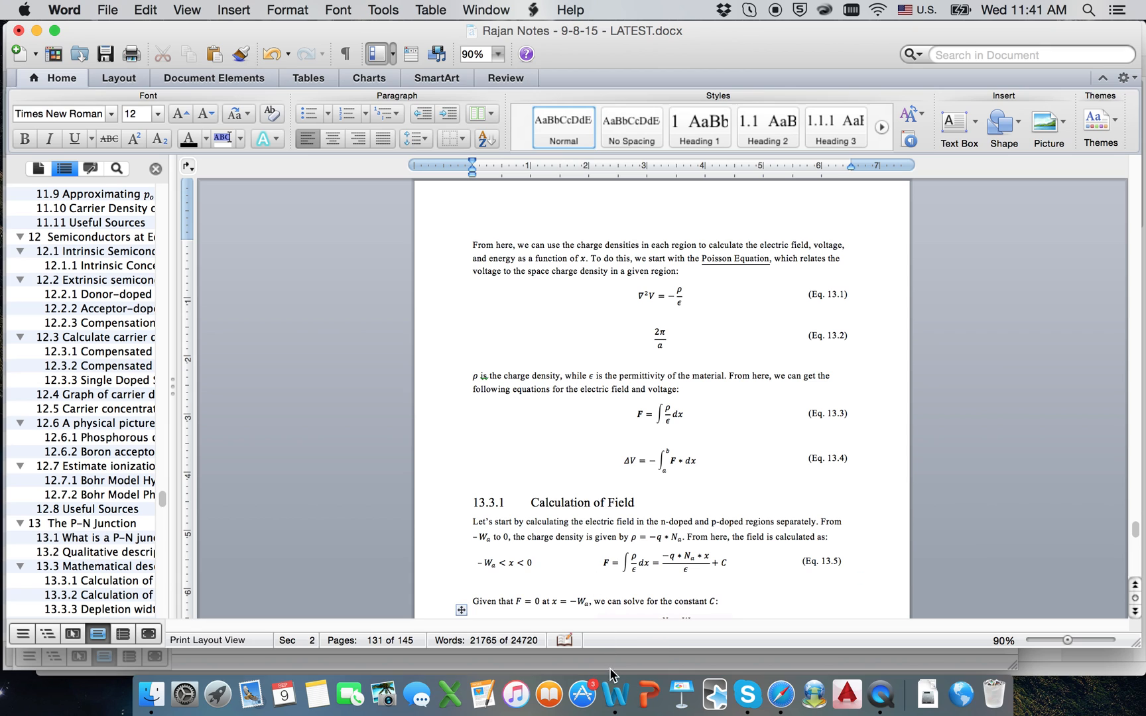
Step: Switch to Example Document.docx, look over its table of contents and numbered headings, and return to the Pies heading
{"action": "right_click", "coordinate": [616, 694]}
{"action": "left_click", "coordinate": [666, 488]}
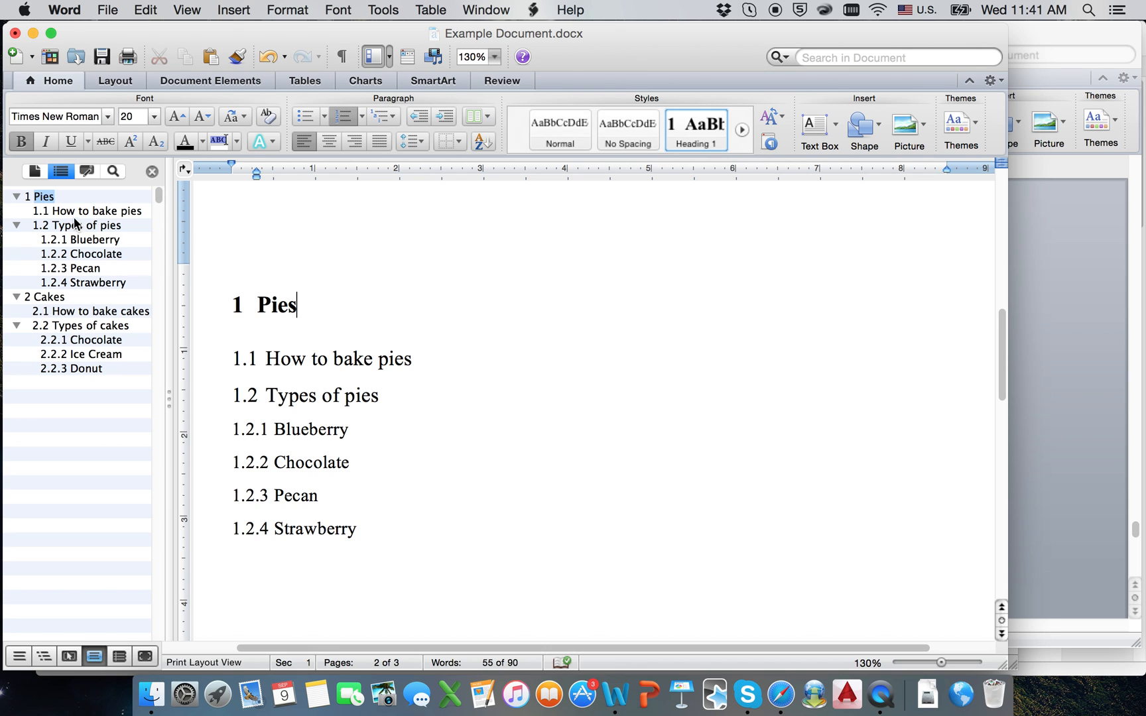
{"action": "scroll", "coordinate": [594, 340], "scroll_direction": "up", "scroll_amount": 10}
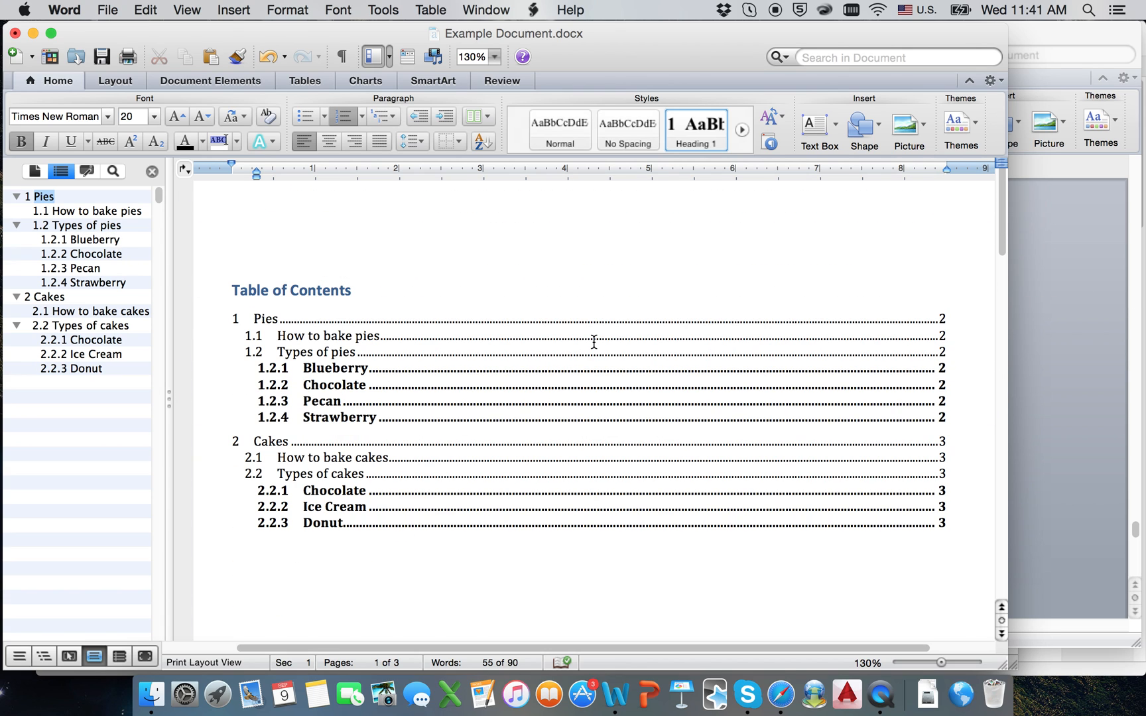
{"action": "scroll", "coordinate": [594, 343], "scroll_direction": "down", "scroll_amount": 8}
{"action": "left_click", "coordinate": [299, 349]}
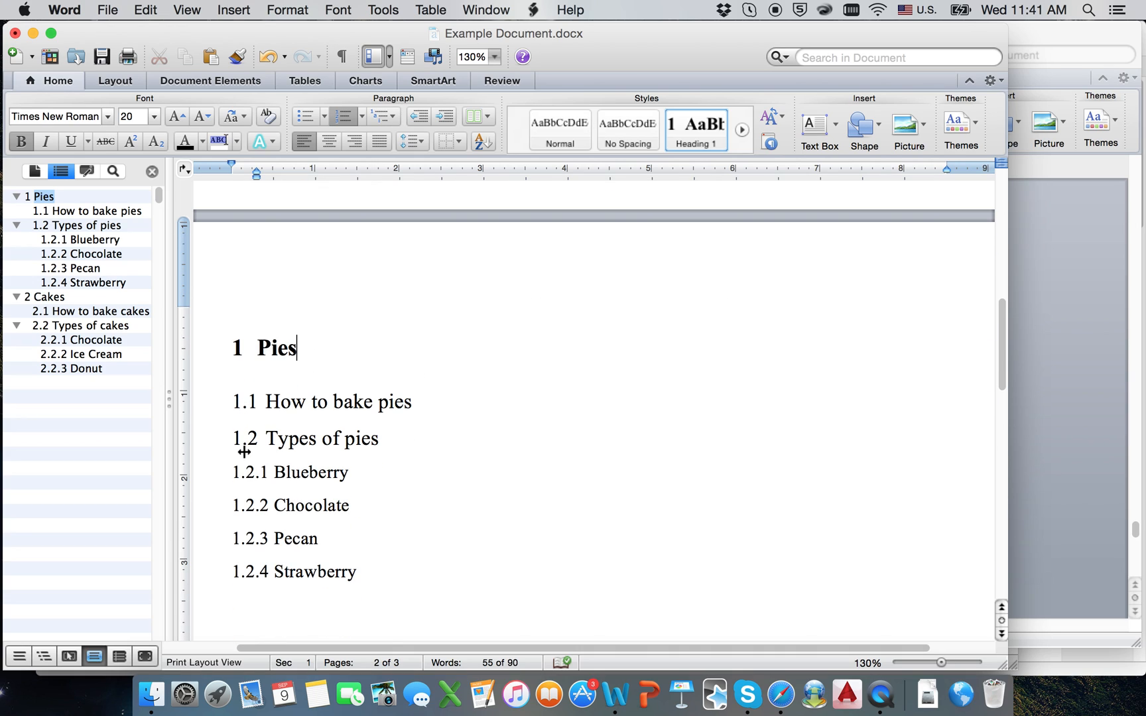
{"action": "scroll", "coordinate": [256, 473], "scroll_direction": "down", "scroll_amount": 2}
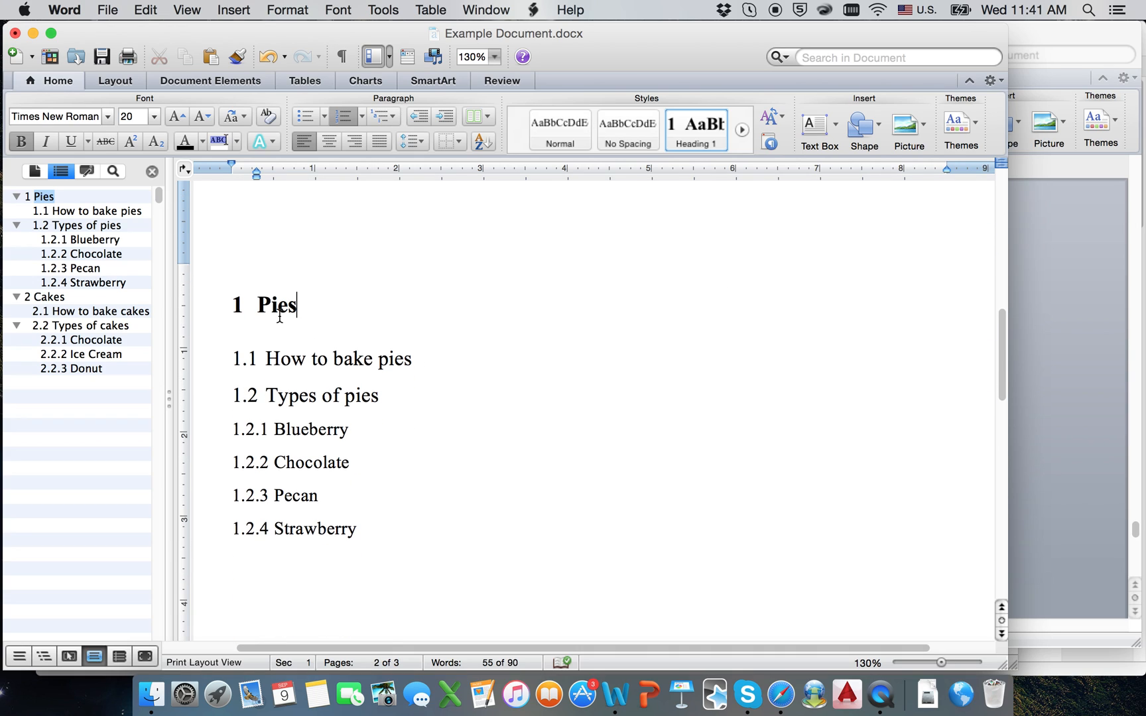
{"action": "left_click", "coordinate": [44, 298]}
{"action": "left_click", "coordinate": [46, 197]}
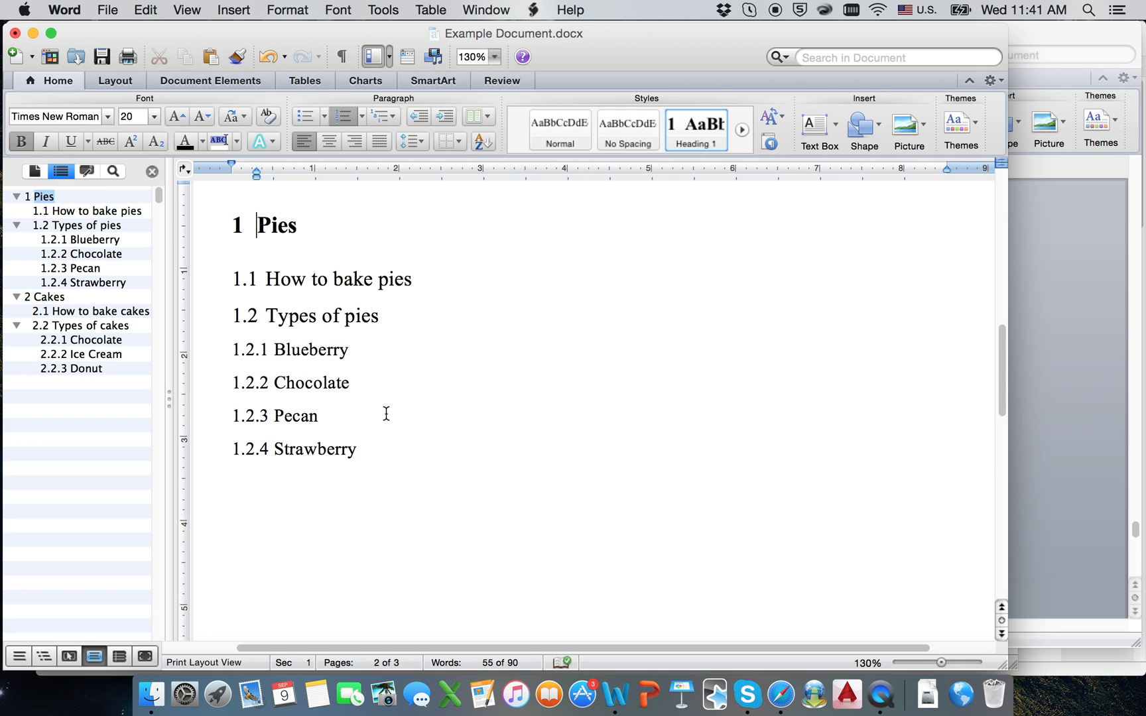
Step: Add a blank line under the Pies heading and insert a table with one row and three columns there
{"action": "scroll", "coordinate": [388, 415], "scroll_direction": "up", "scroll_amount": 2}
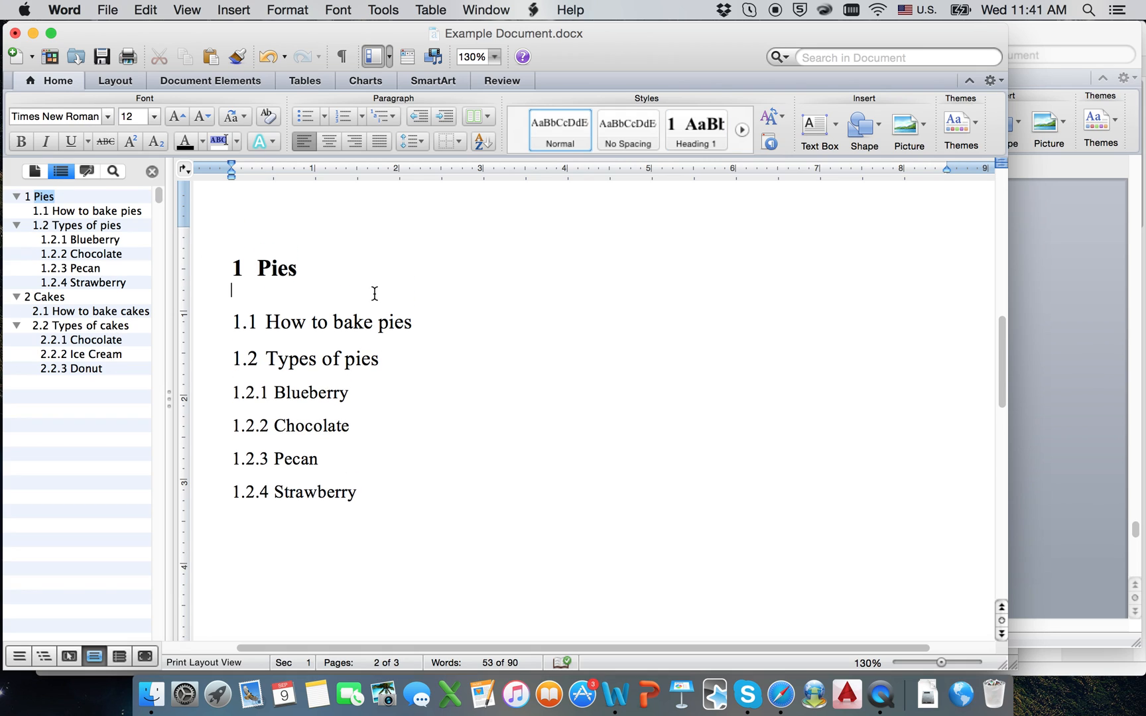
{"action": "key", "text": "Return"}
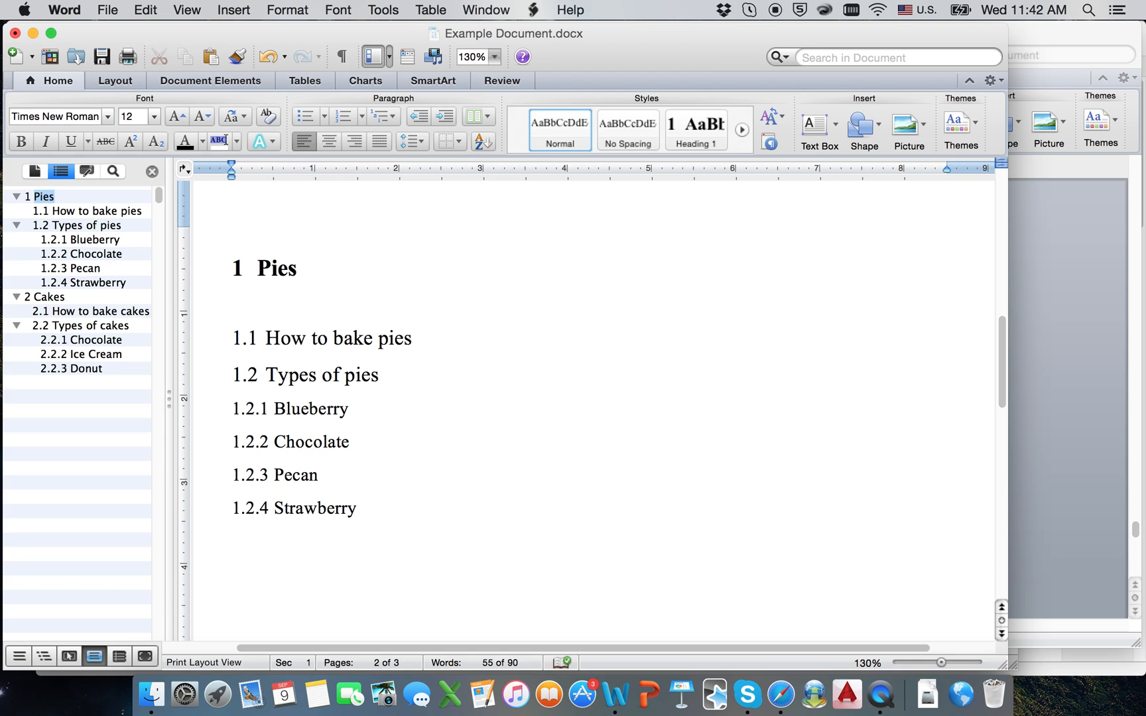
{"action": "left_click", "coordinate": [202, 78]}
{"action": "left_click", "coordinate": [304, 80]}
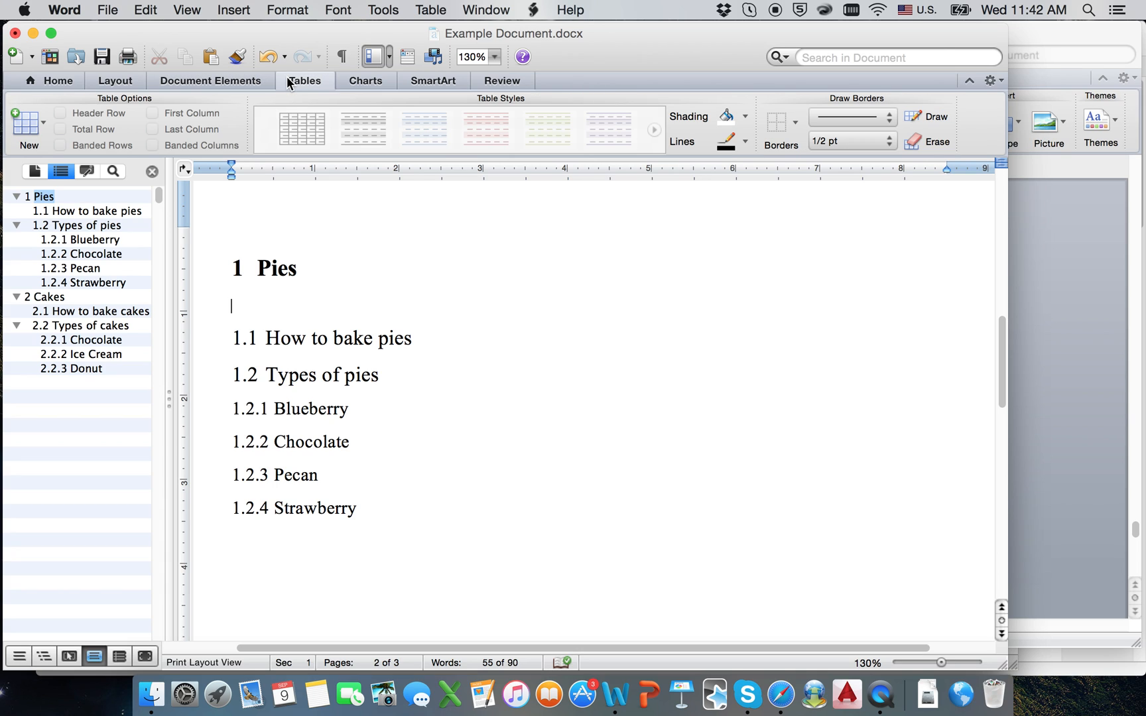
{"action": "left_click", "coordinate": [31, 126]}
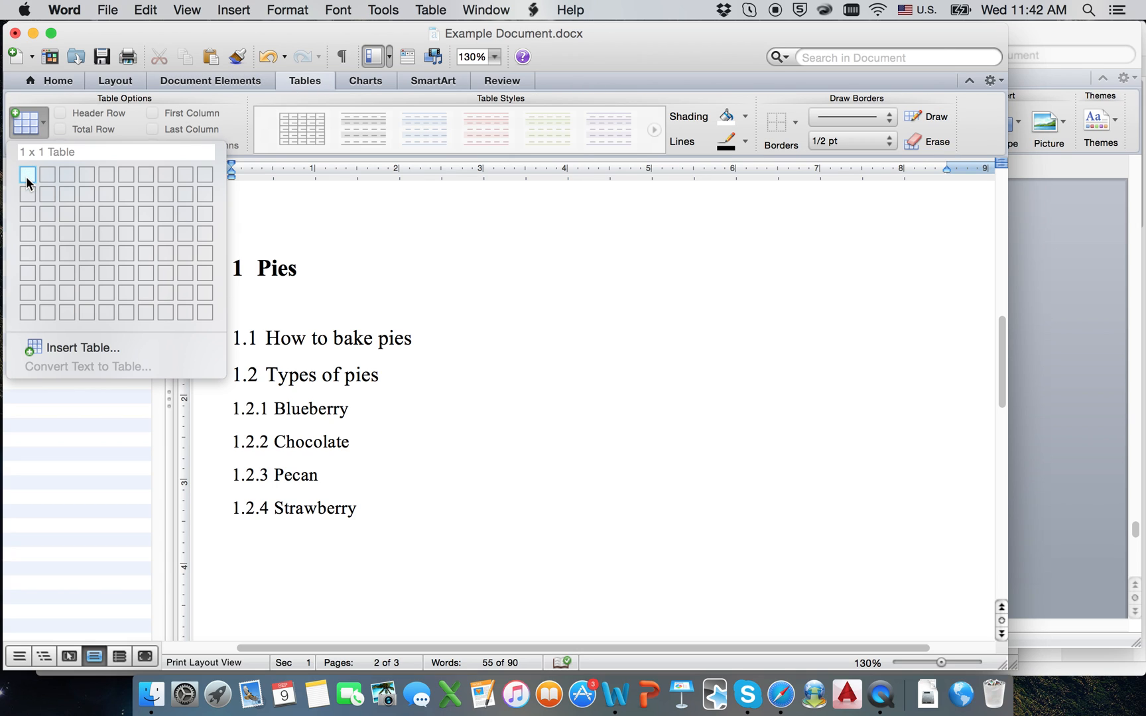
{"action": "left_click", "coordinate": [64, 172]}
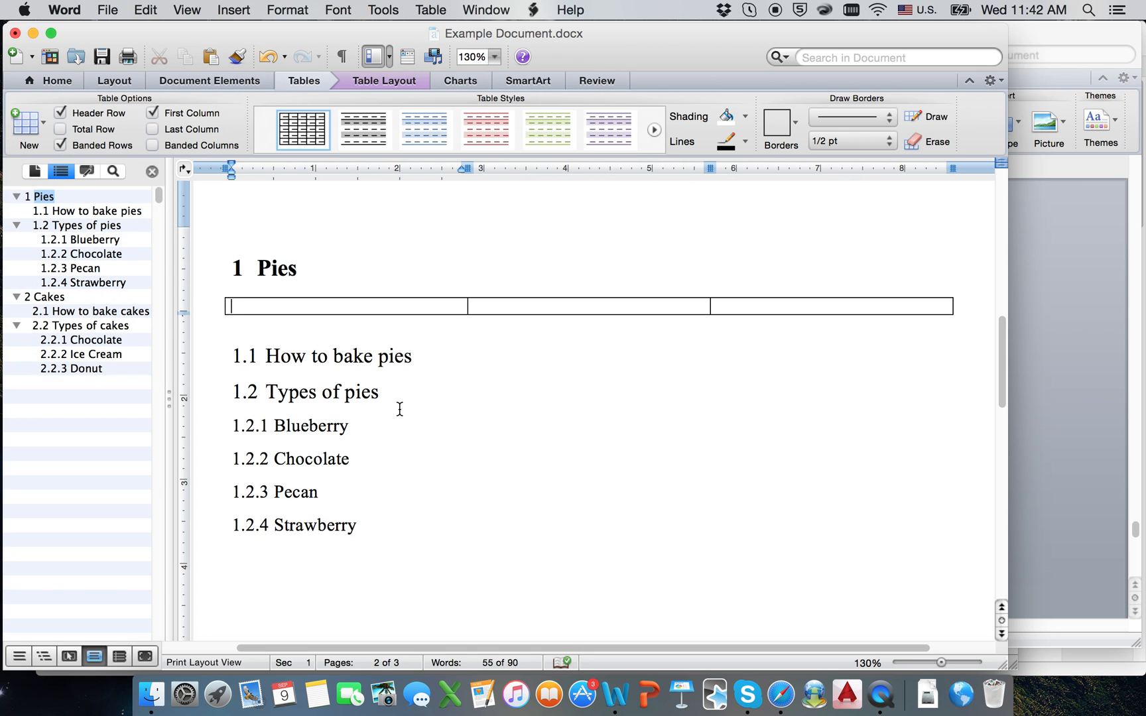
Step: Narrow the table's two outer columns to about 1.4 inches each, widening the middle column for the equation
{"action": "left_click", "coordinate": [588, 308]}
{"action": "left_click_drag", "start_coordinate": [711, 306], "coordinate": [832, 304]}
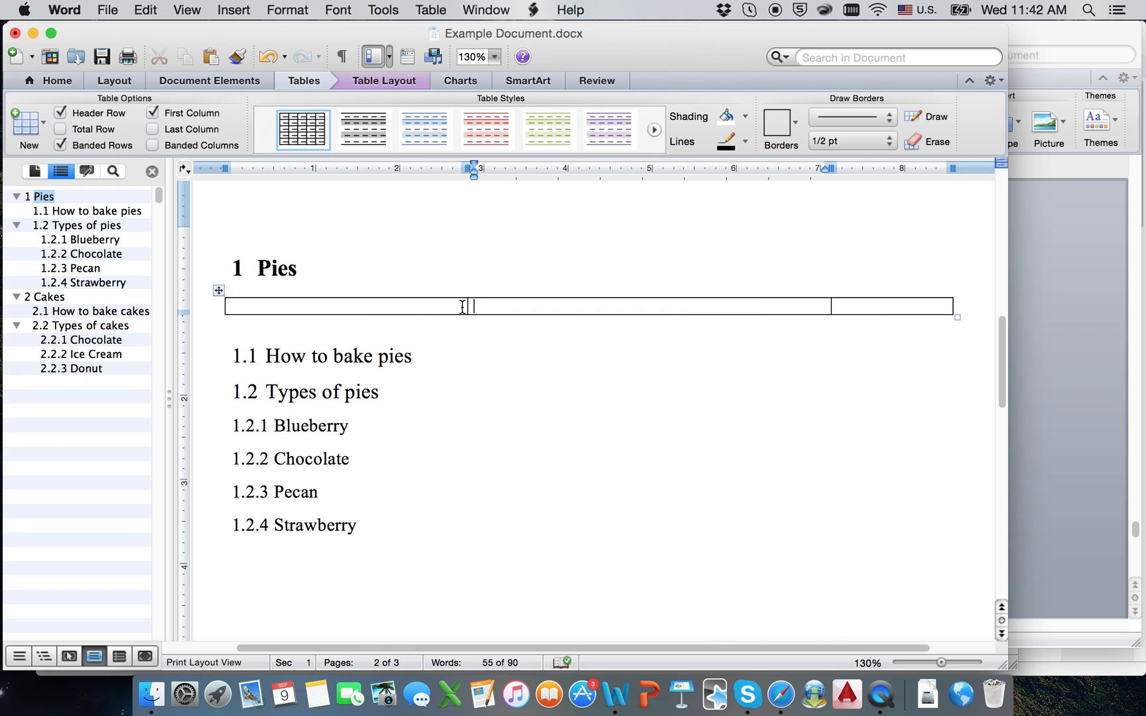
{"action": "mouse_move", "coordinate": [472, 307]}
{"action": "left_mouse_down"}
{"action": "mouse_move", "coordinate": [310, 317]}
{"action": "mouse_move", "coordinate": [335, 319]}
{"action": "left_mouse_up"}
{"action": "left_click_drag", "start_coordinate": [337, 306], "coordinate": [551, 311]}
{"action": "left_click_drag", "start_coordinate": [552, 307], "coordinate": [343, 319]}
Step: Start a caption from the table's last cell and create a new caption label named "Equa."
{"action": "left_click", "coordinate": [900, 307]}
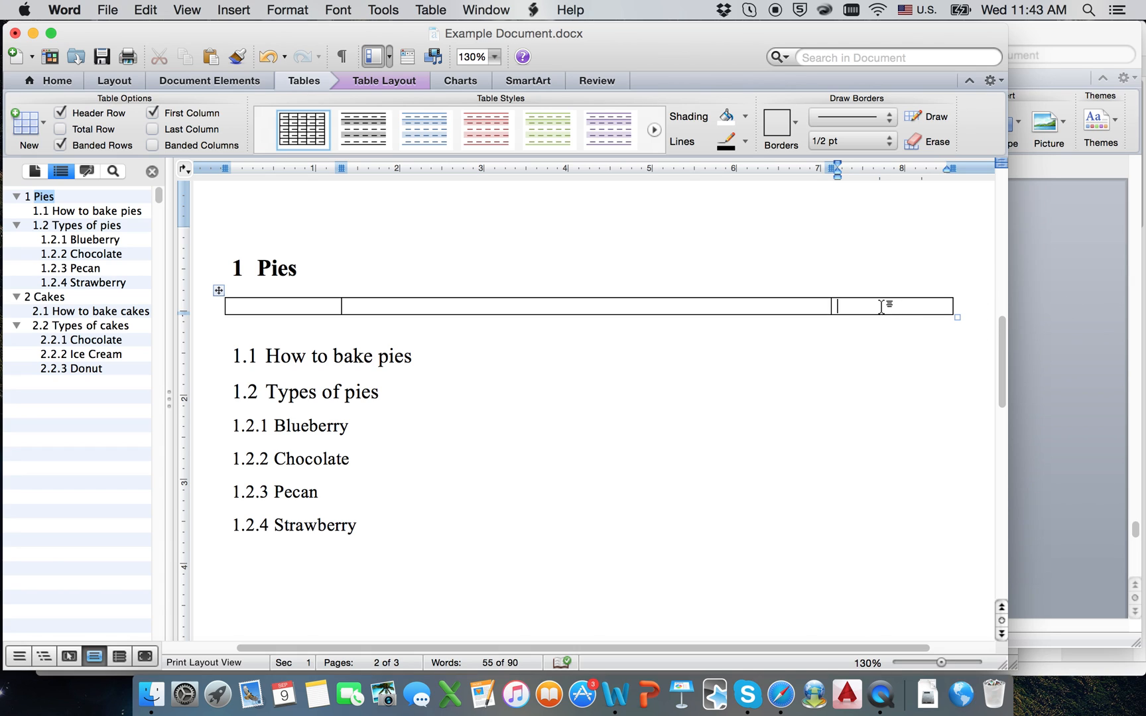
{"action": "left_click", "coordinate": [232, 9]}
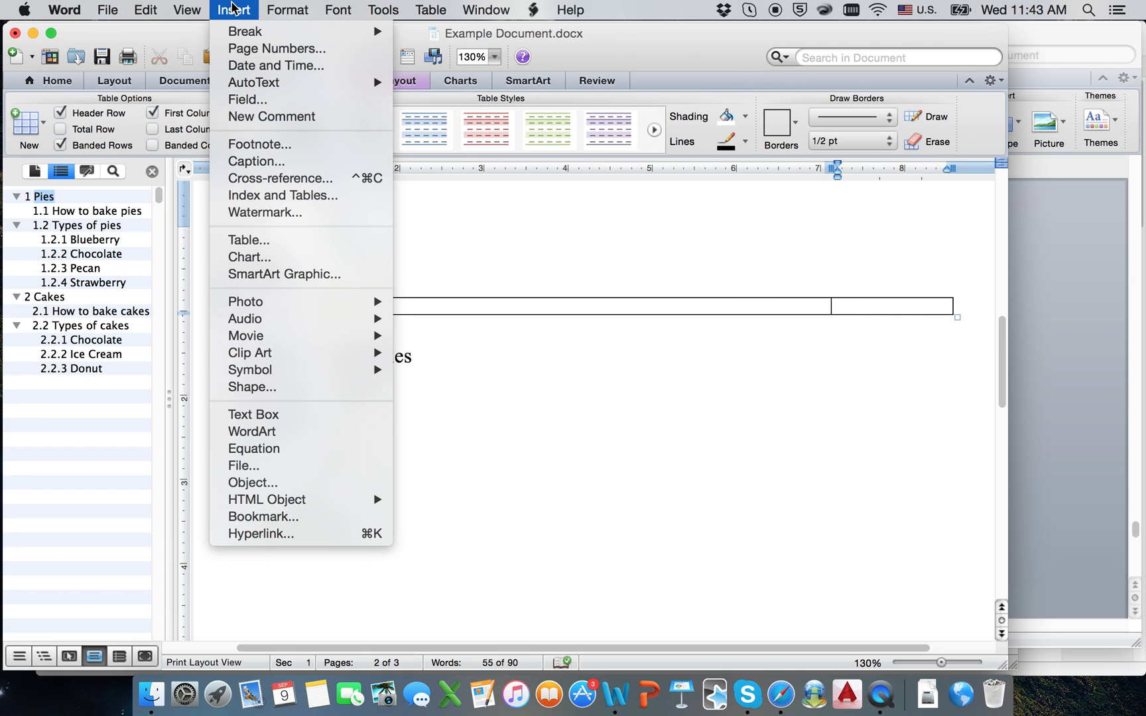
{"action": "left_click", "coordinate": [252, 162]}
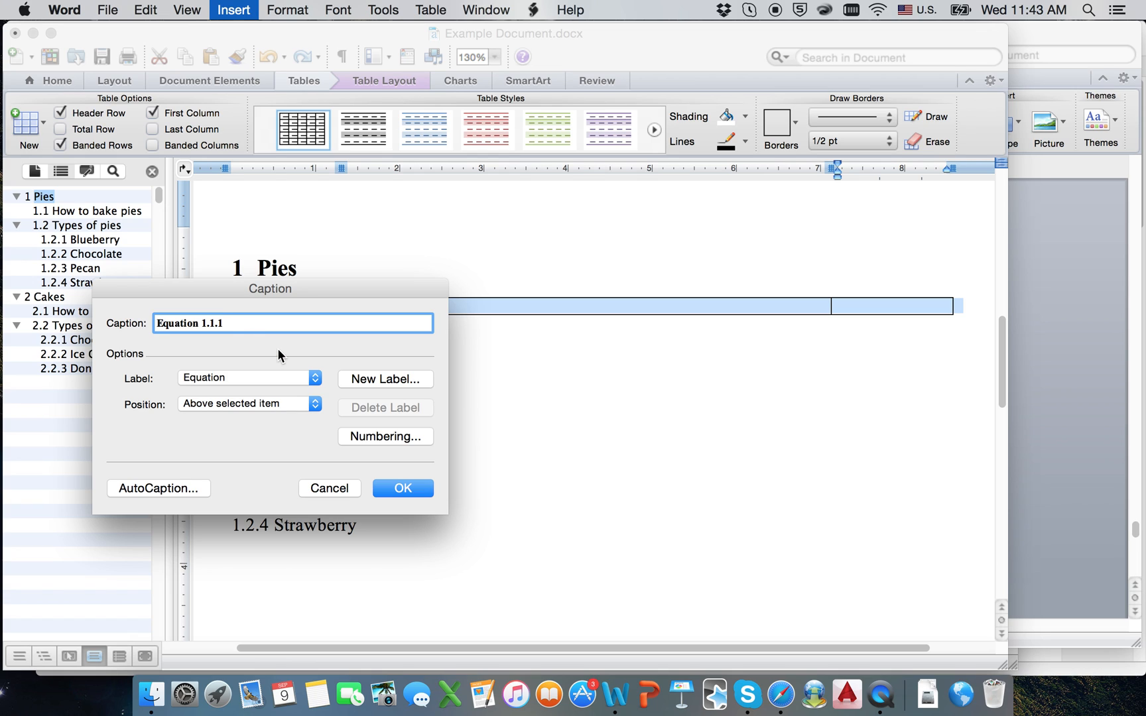
{"action": "left_click", "coordinate": [365, 381]}
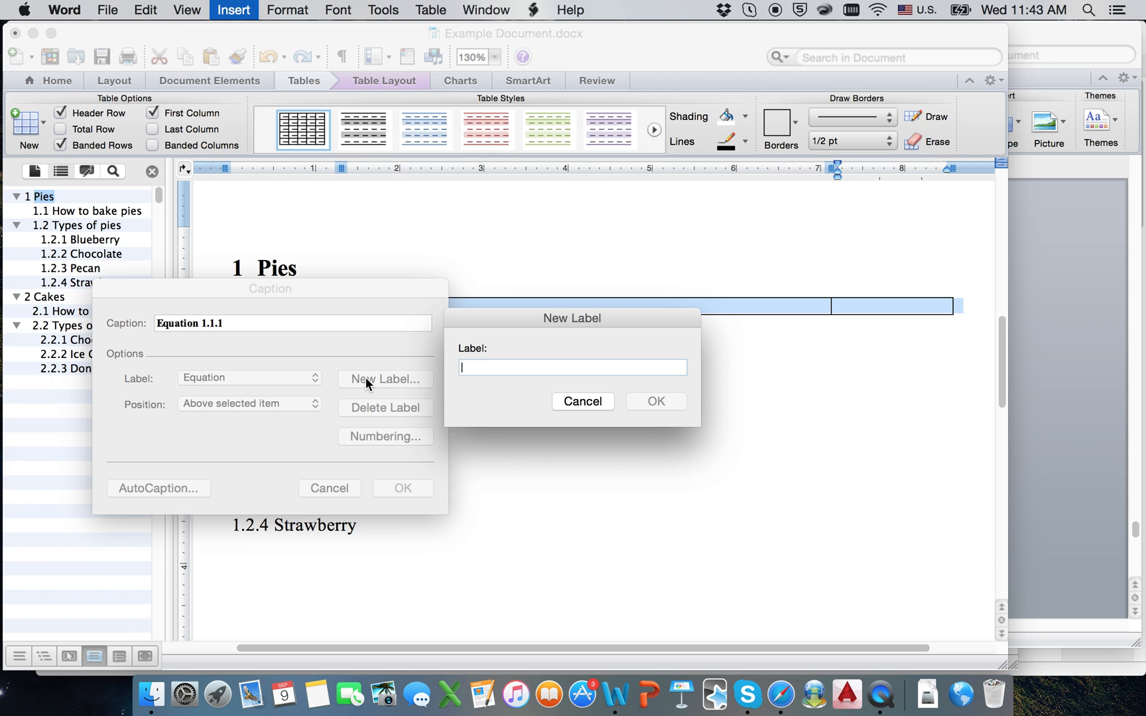
{"action": "type", "text": "Equa"}
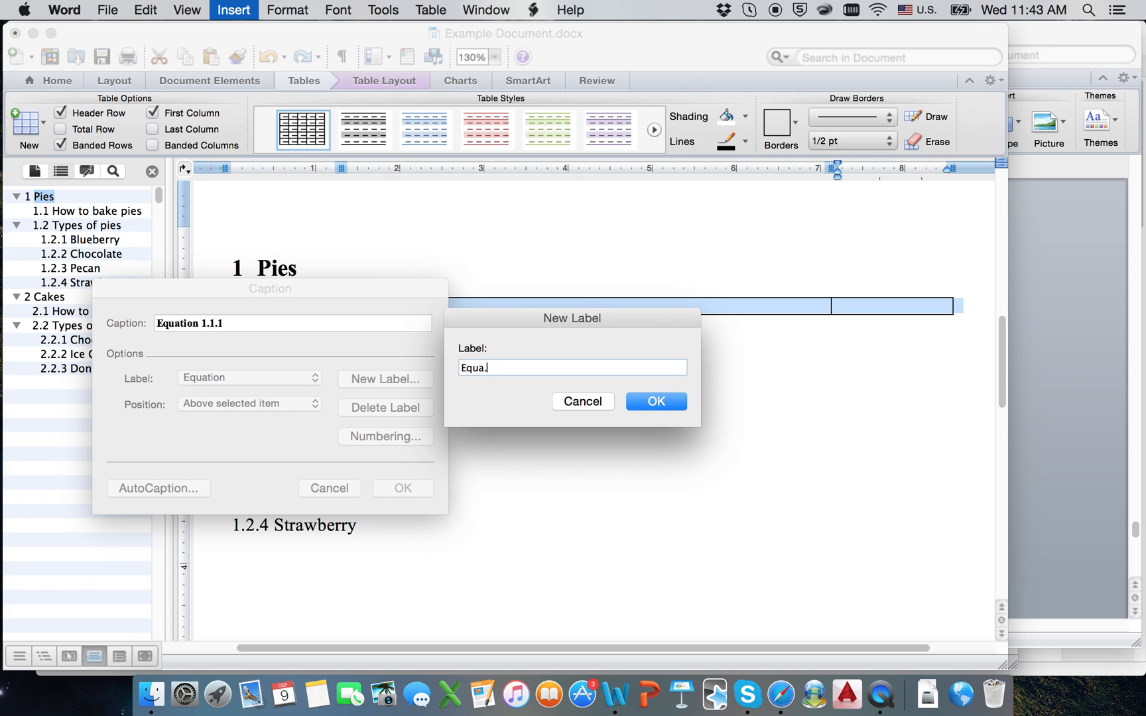
{"action": "type", "text": "."}
{"action": "left_click", "coordinate": [653, 402]}
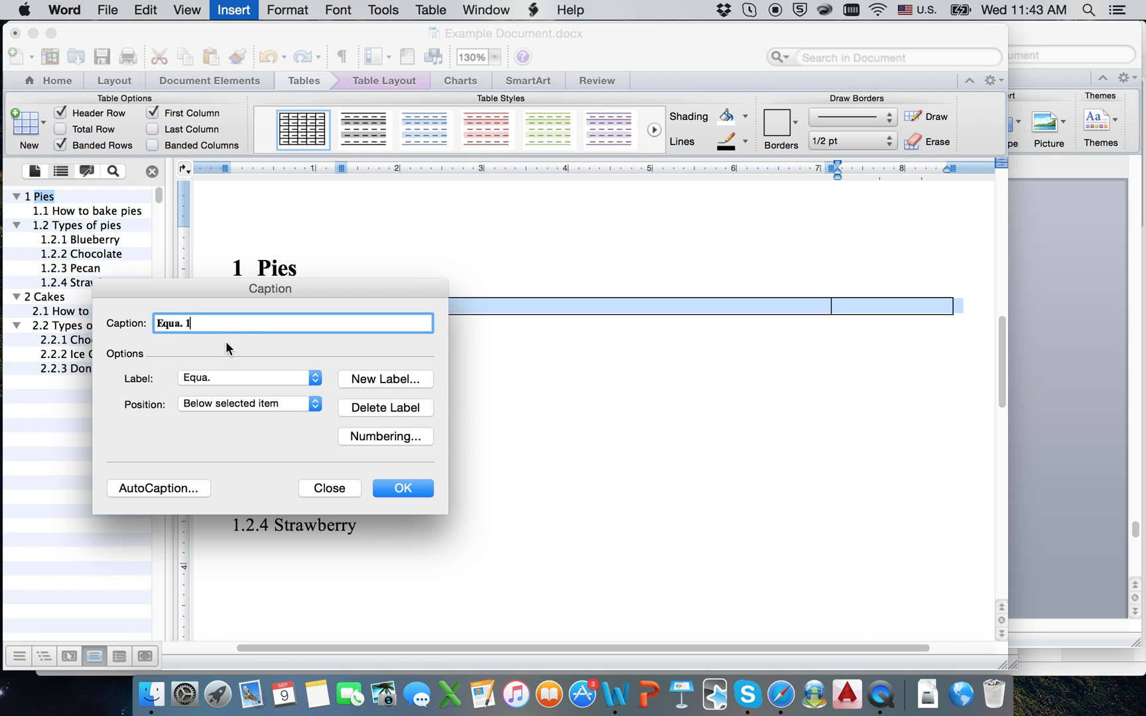
Step: Number the Equa. caption with the Heading 1 chapter number and a period separator, and insert the caption below the table
{"action": "left_click", "coordinate": [382, 437]}
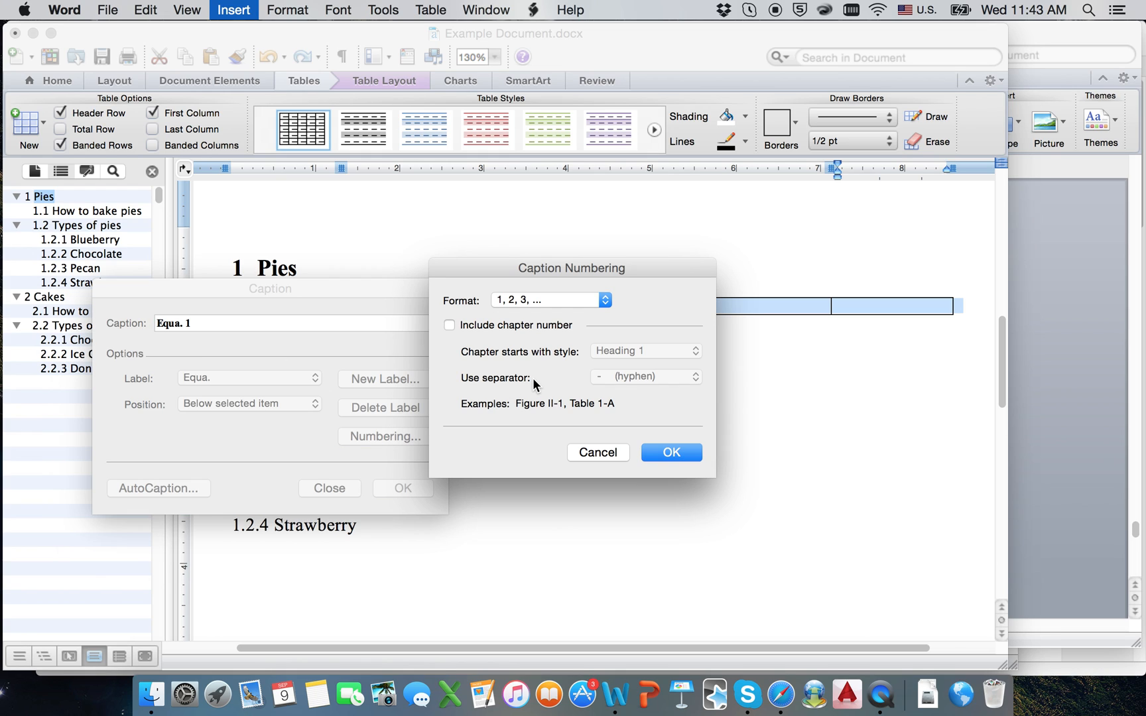
{"action": "left_click", "coordinate": [450, 325]}
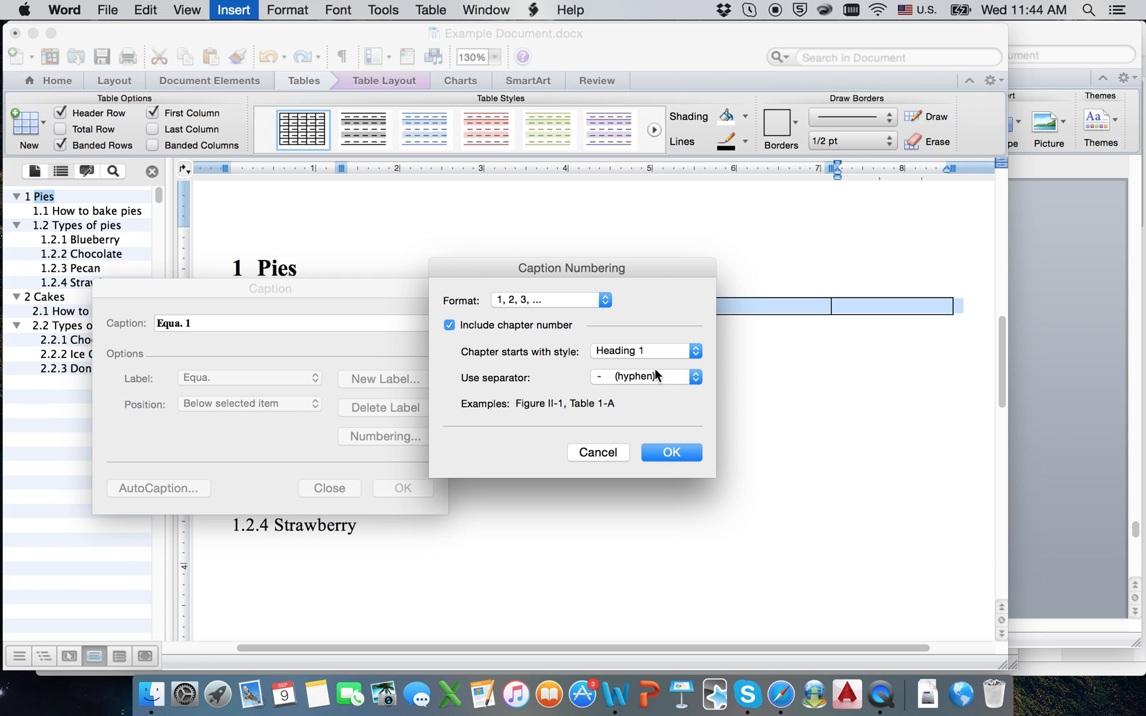
{"action": "left_click", "coordinate": [660, 456]}
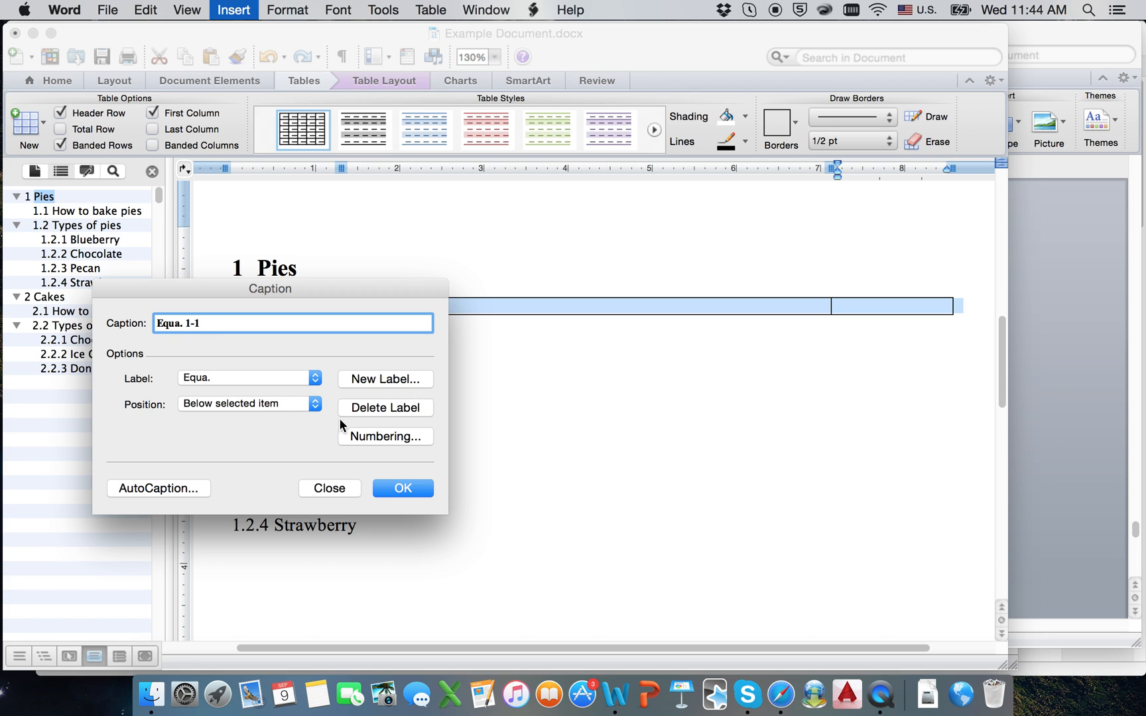
{"action": "left_click", "coordinate": [352, 436]}
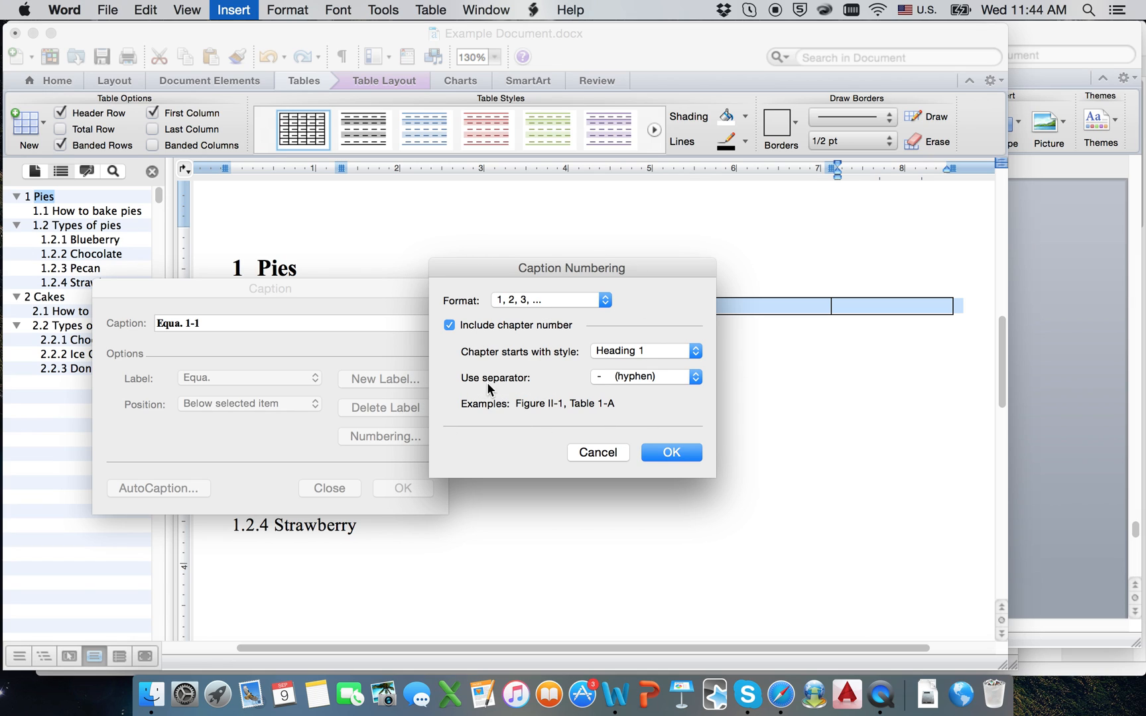
{"action": "left_click", "coordinate": [638, 376]}
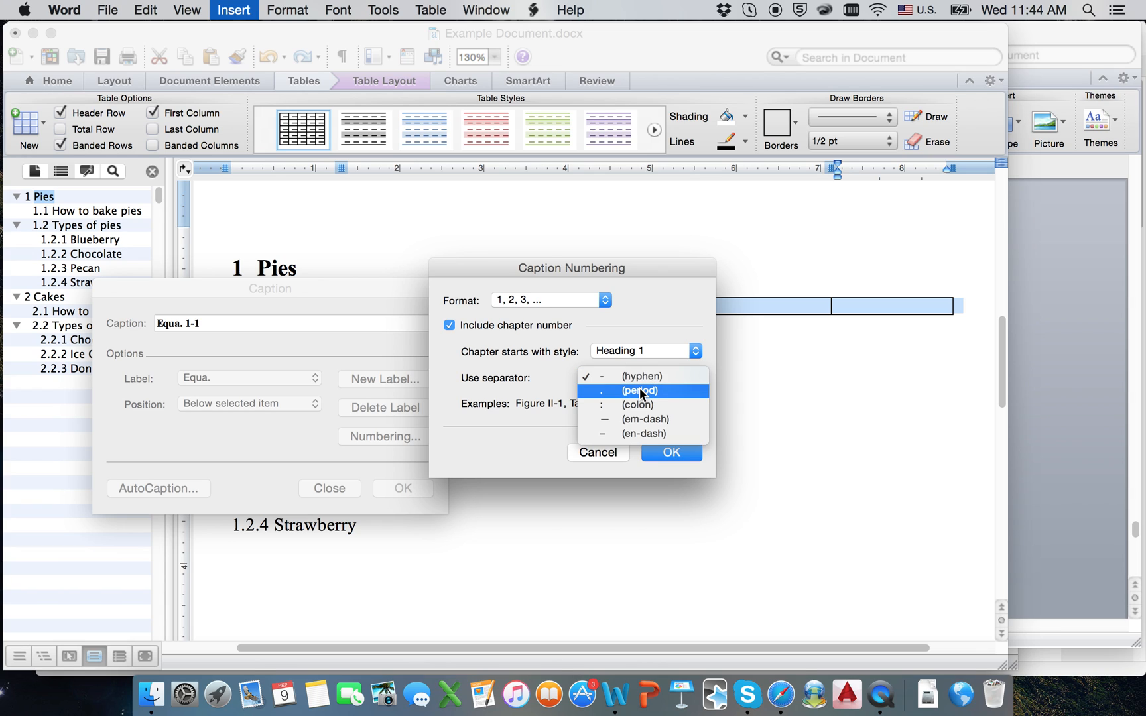
{"action": "left_click", "coordinate": [640, 390]}
{"action": "left_click", "coordinate": [670, 452]}
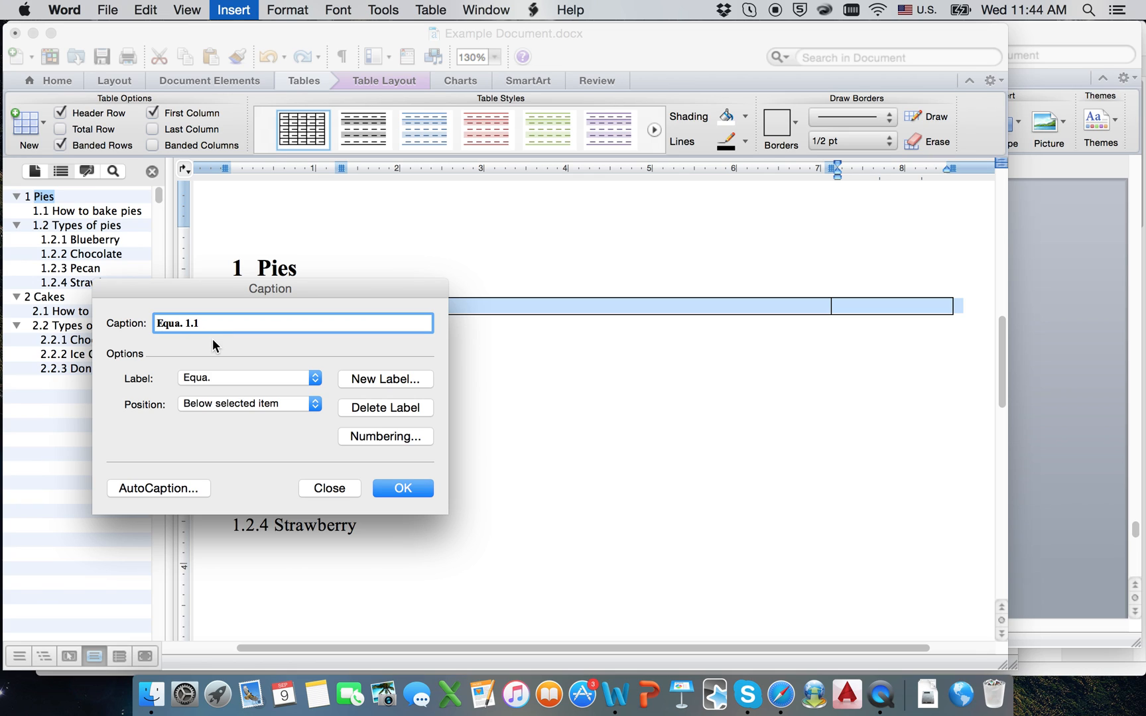
{"action": "left_click", "coordinate": [398, 489]}
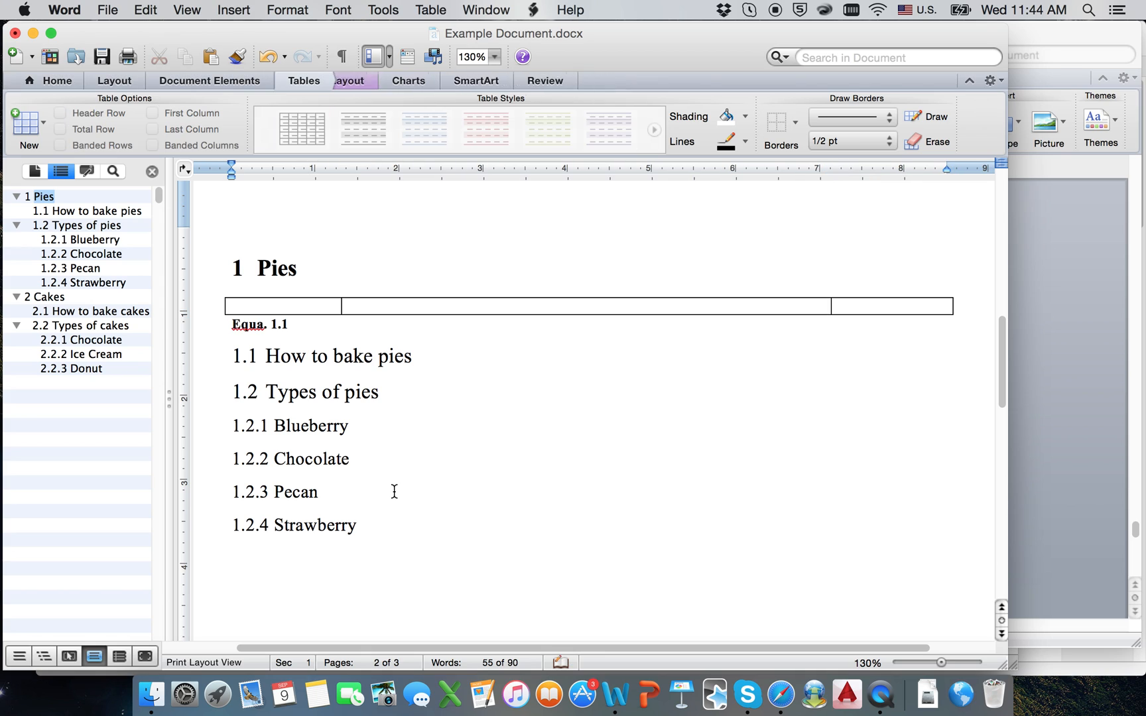
Step: Move the equation caption from below the table into the table's last cell by cutting and pasting it
{"action": "double_click", "coordinate": [243, 326]}
{"action": "triple_click", "coordinate": [244, 327]}
{"action": "right_click", "coordinate": [237, 328]}
{"action": "left_click", "coordinate": [262, 332]}
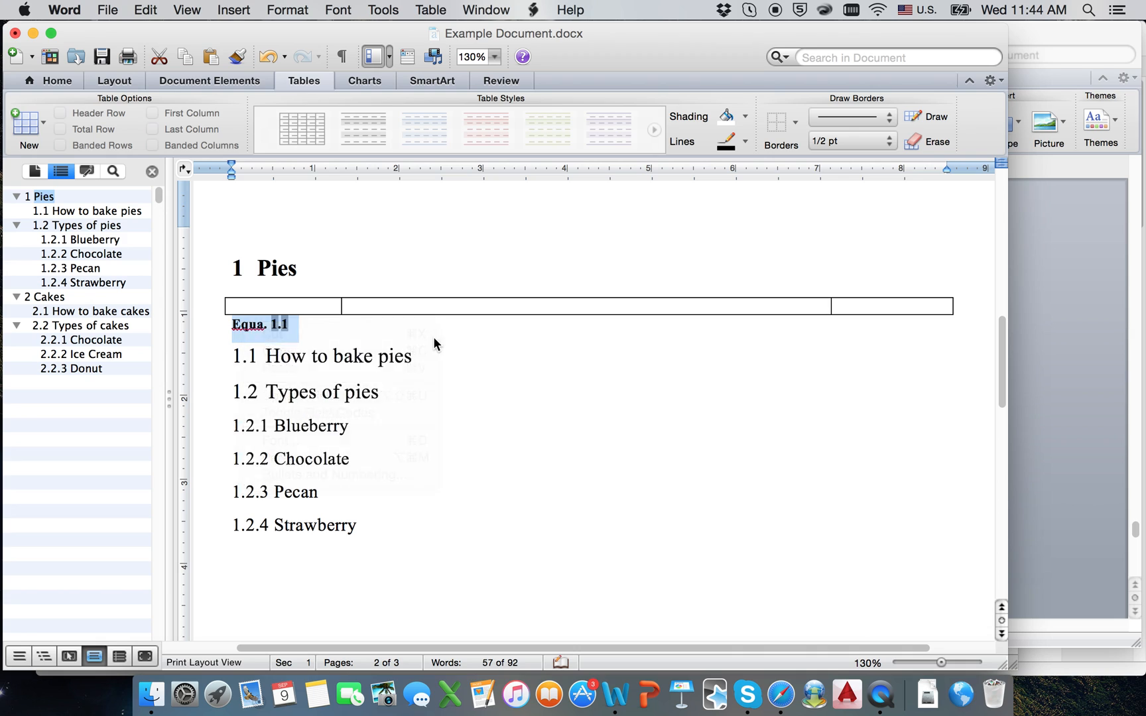
{"action": "left_click", "coordinate": [871, 305]}
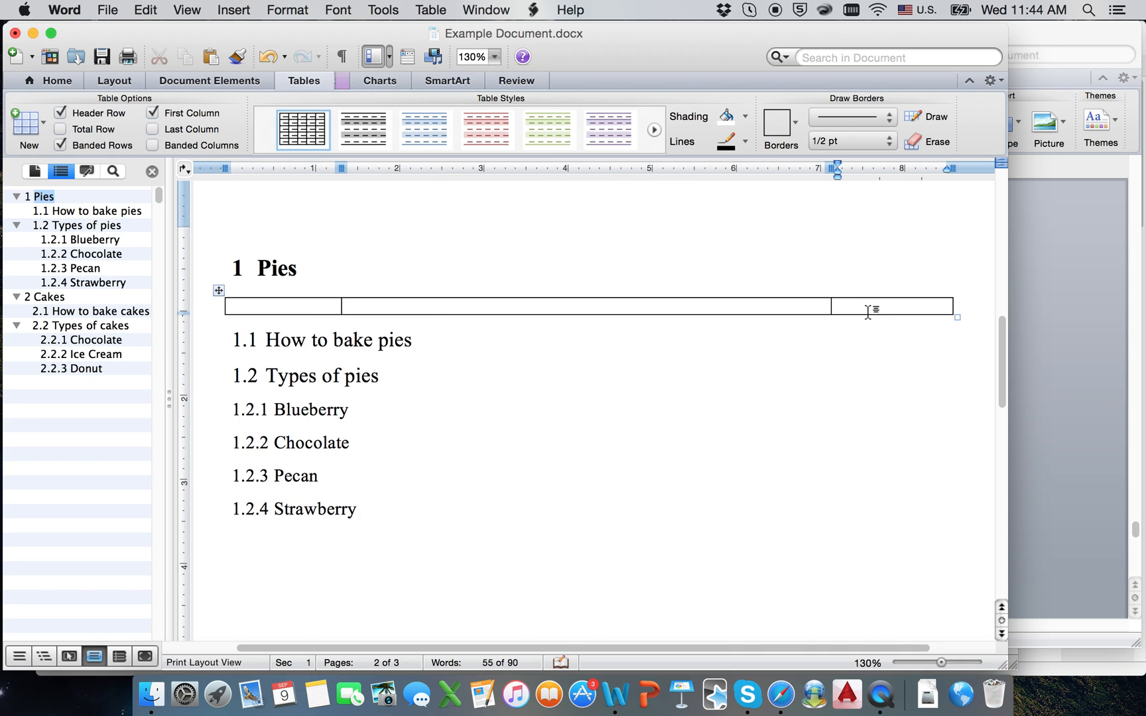
{"action": "right_click", "coordinate": [870, 300]}
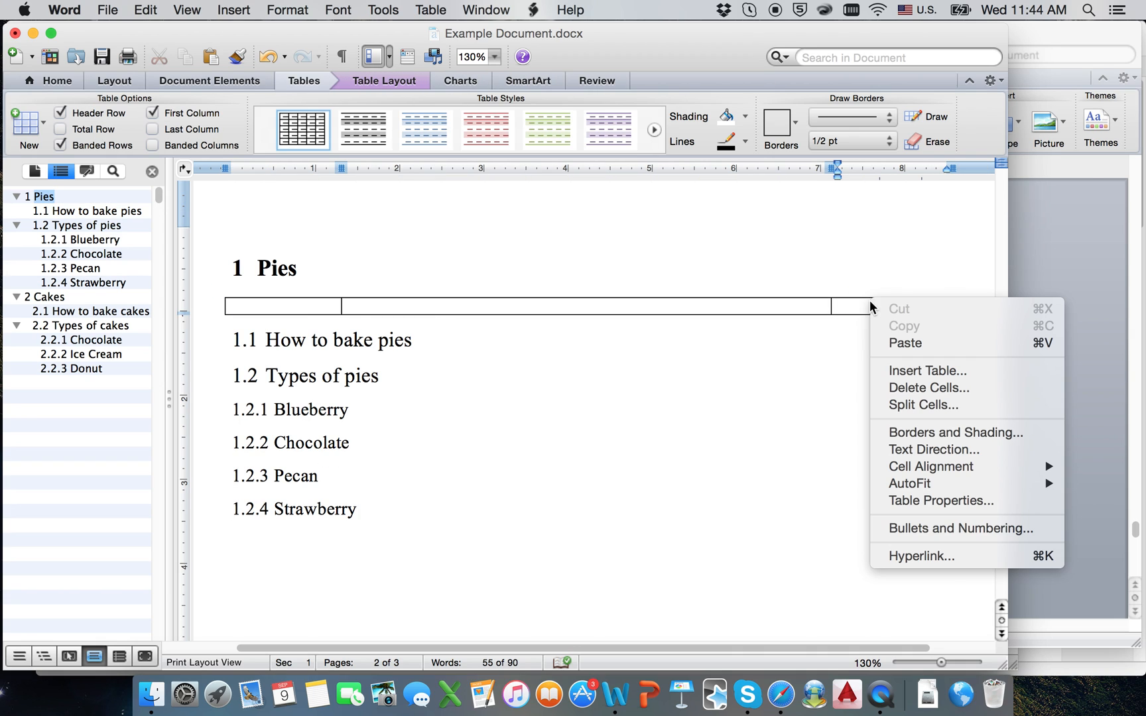
{"action": "left_click", "coordinate": [896, 342]}
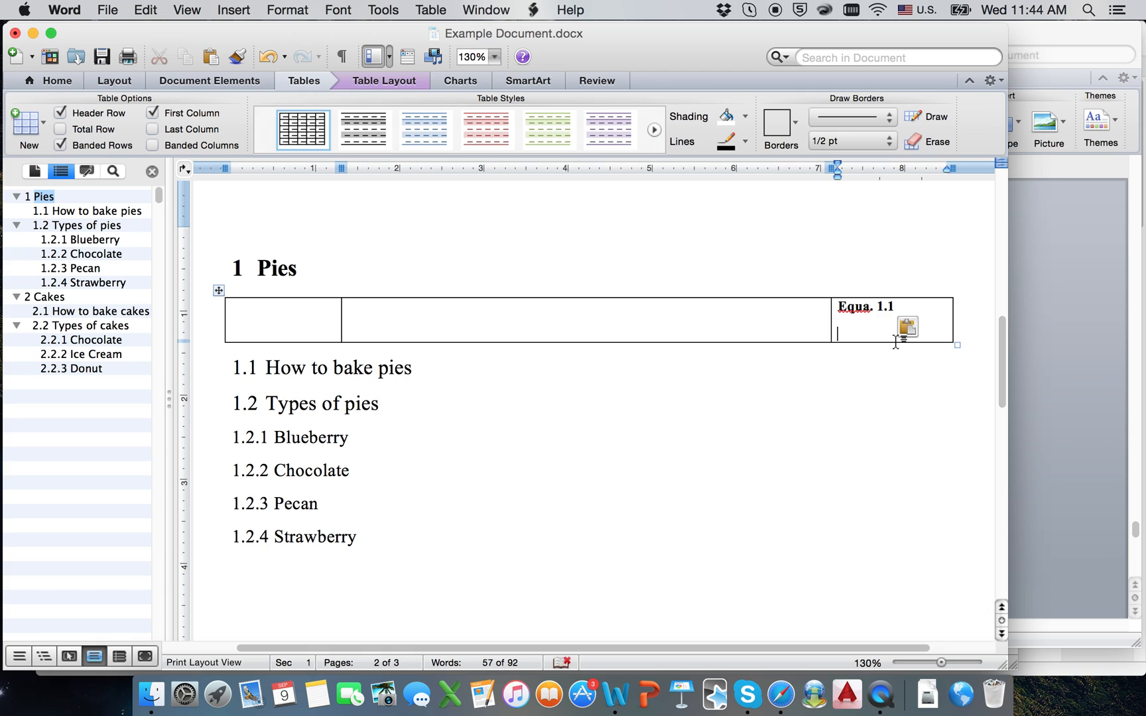
Step: Remove the extra blank line under the caption in the last cell and center the caption horizontally
{"action": "left_click", "coordinate": [855, 365]}
{"action": "triple_click", "coordinate": [855, 312]}
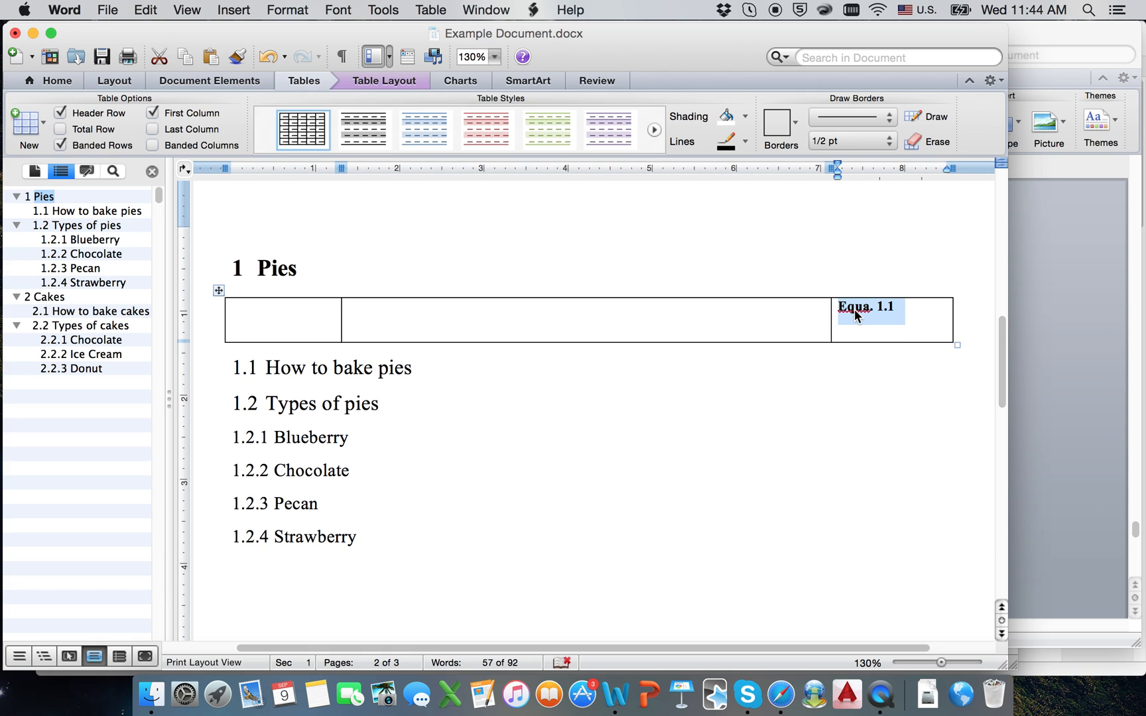
{"action": "left_click", "coordinate": [857, 332]}
{"action": "key", "text": "BackSpace"}
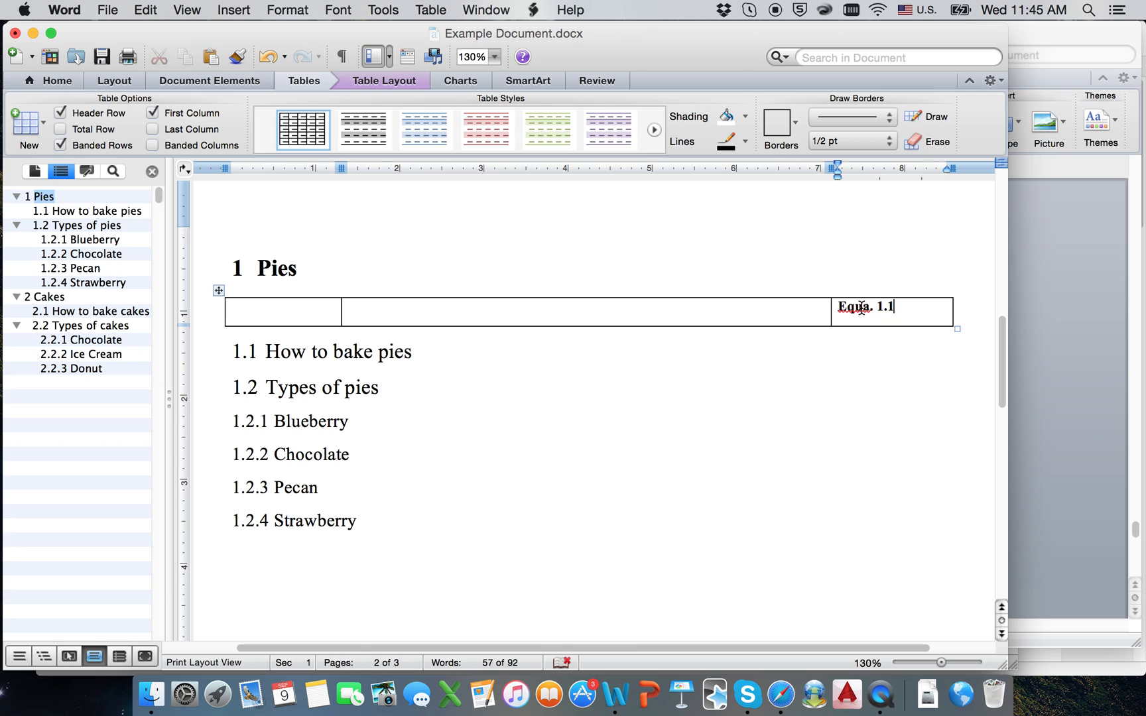
{"action": "left_click", "coordinate": [57, 80]}
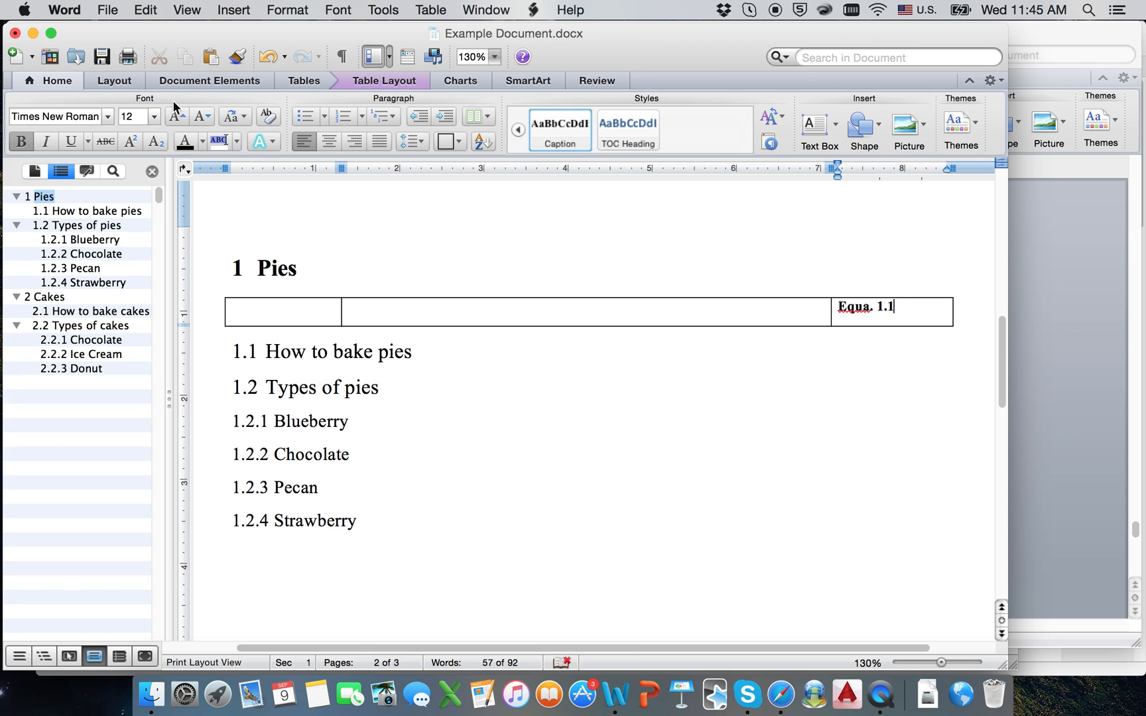
{"action": "left_click", "coordinate": [320, 143]}
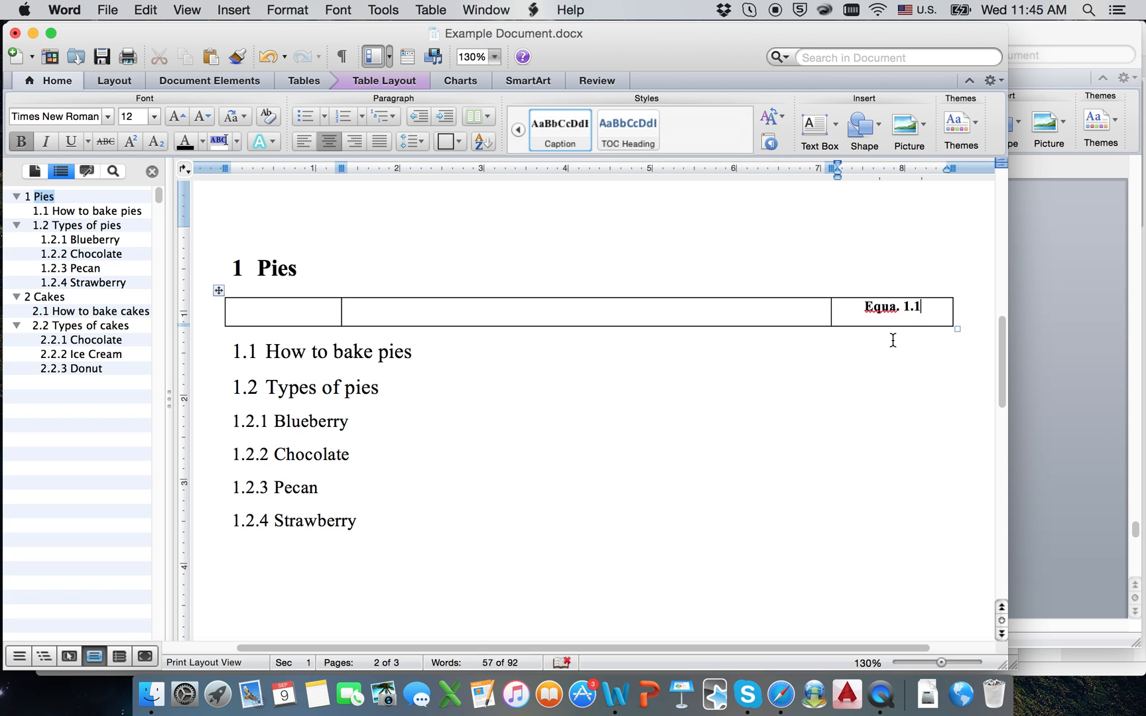
Step: Set the paragraph spacing after the caption in the last cell to 0 pt
{"action": "triple_click", "coordinate": [885, 310]}
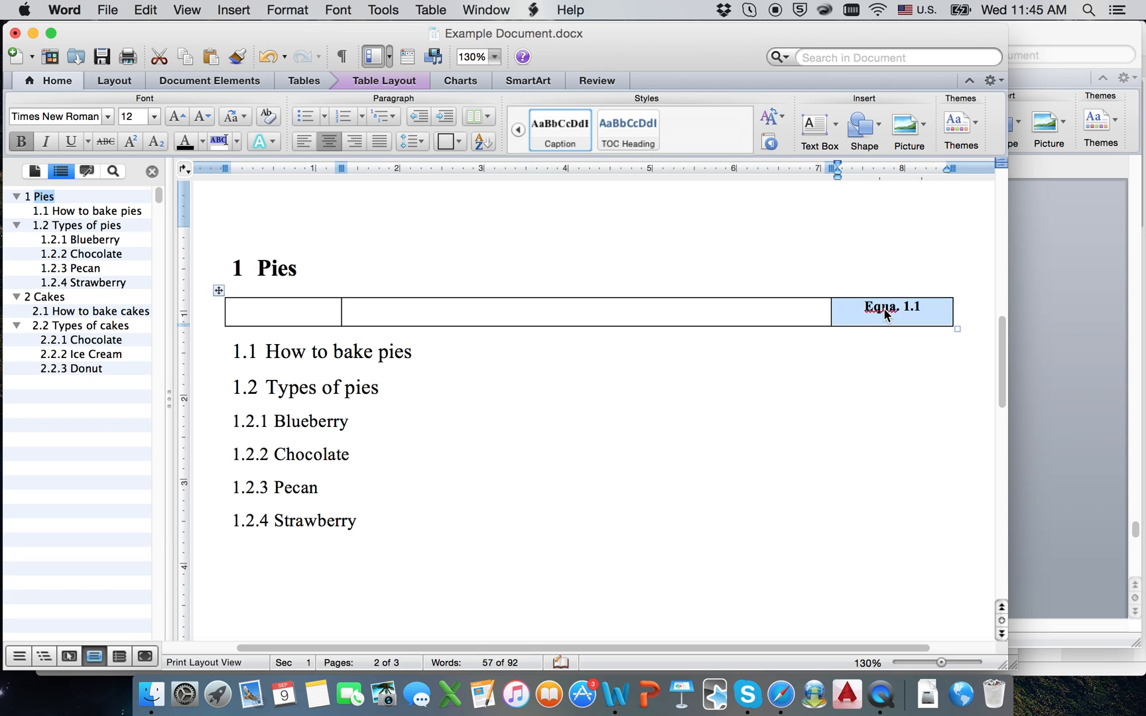
{"action": "left_click", "coordinate": [884, 310]}
{"action": "left_click_drag", "start_coordinate": [866, 309], "coordinate": [926, 314]}
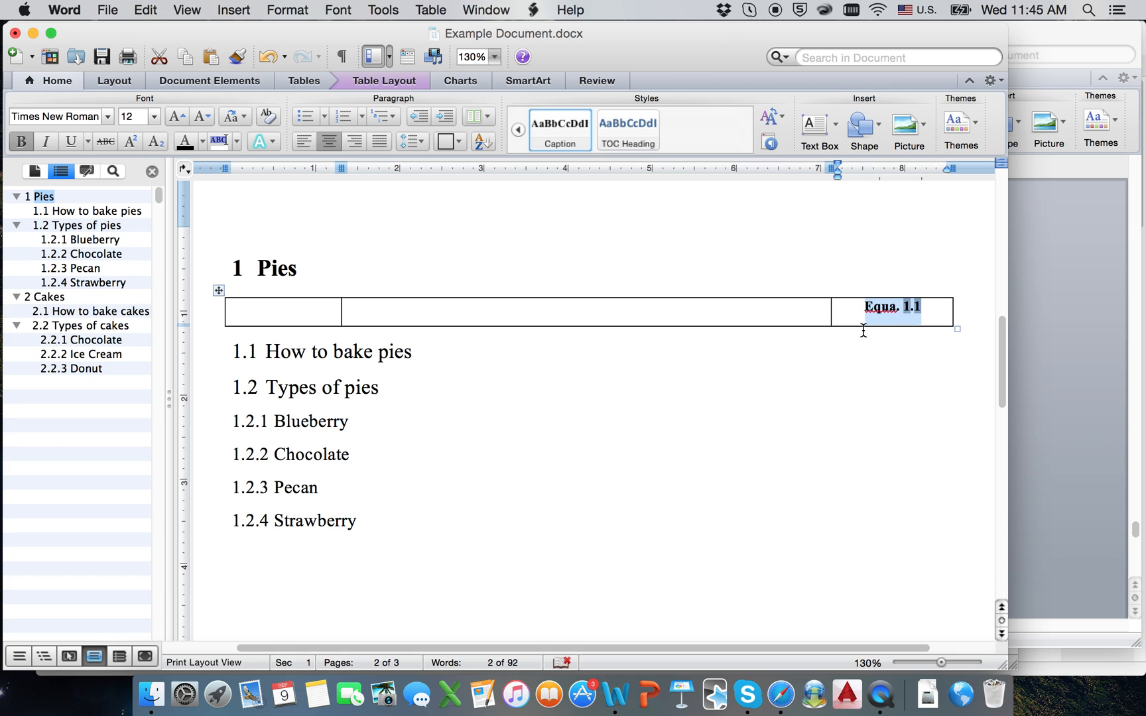
{"action": "right_click", "coordinate": [879, 309]}
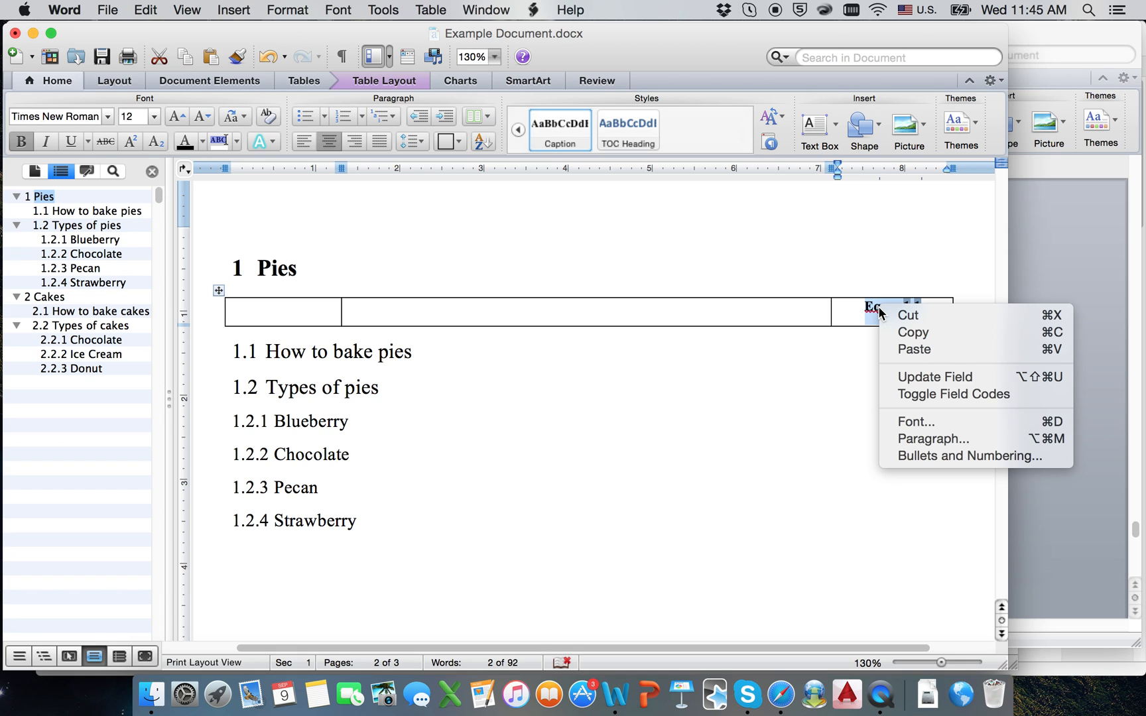
{"action": "left_click", "coordinate": [912, 442]}
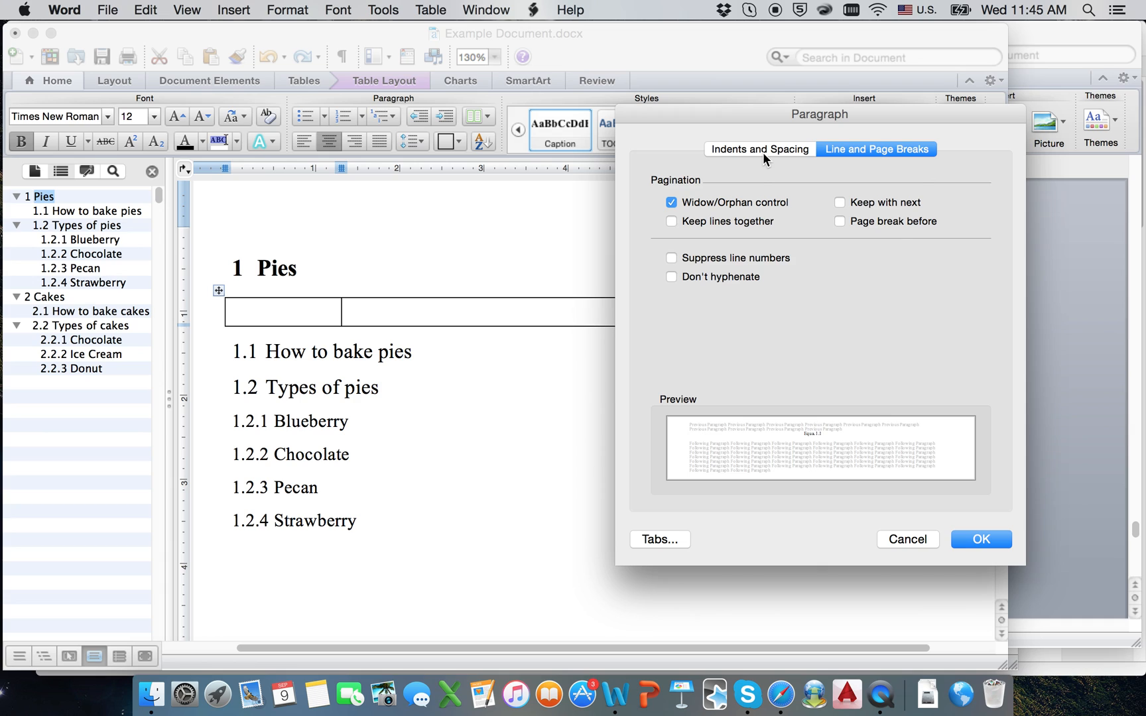
{"action": "left_click", "coordinate": [741, 153]}
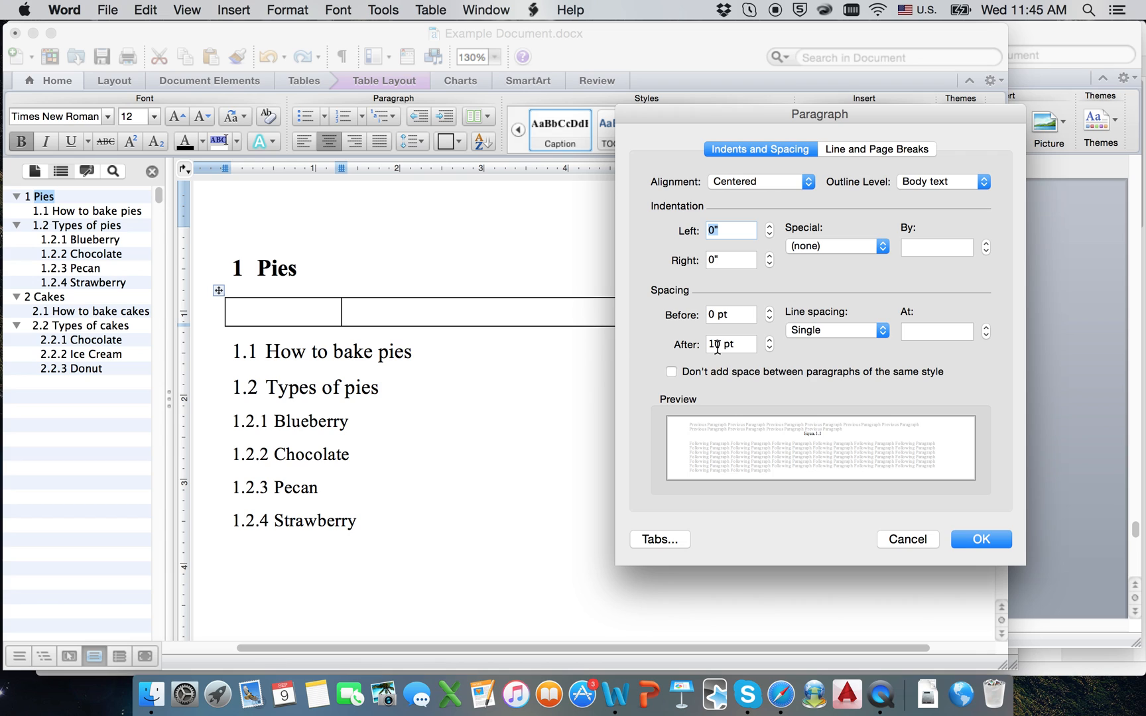
{"action": "left_click", "coordinate": [769, 347]}
{"action": "left_click", "coordinate": [769, 347]}
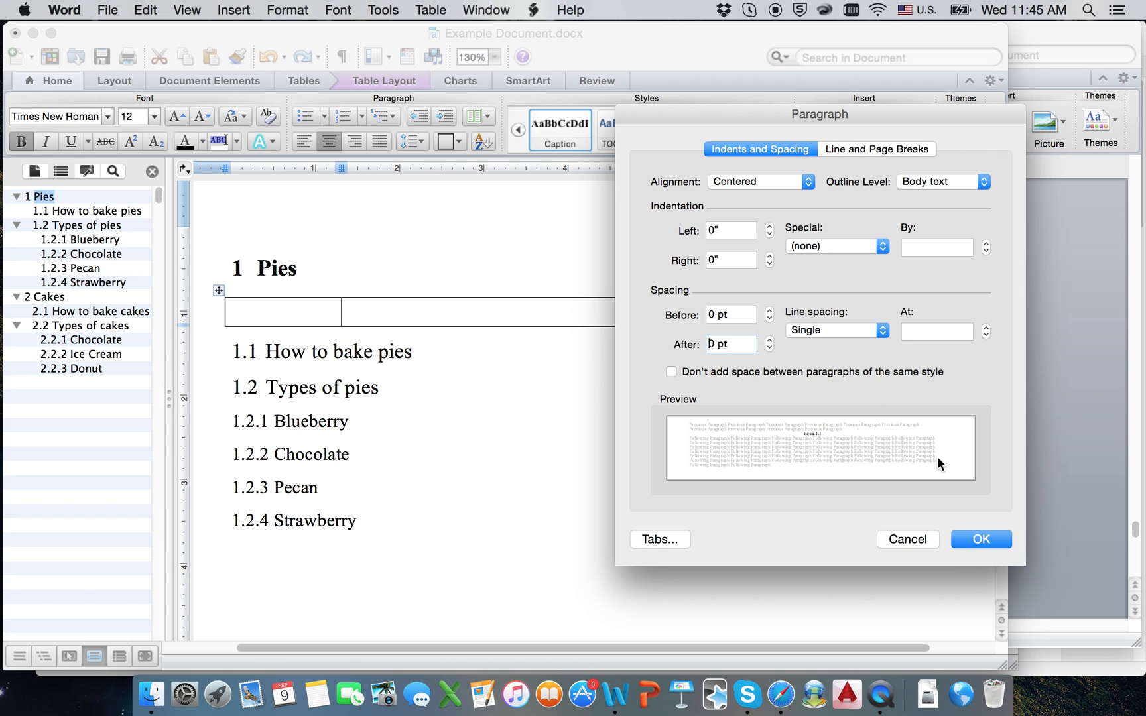
{"action": "left_click", "coordinate": [964, 544]}
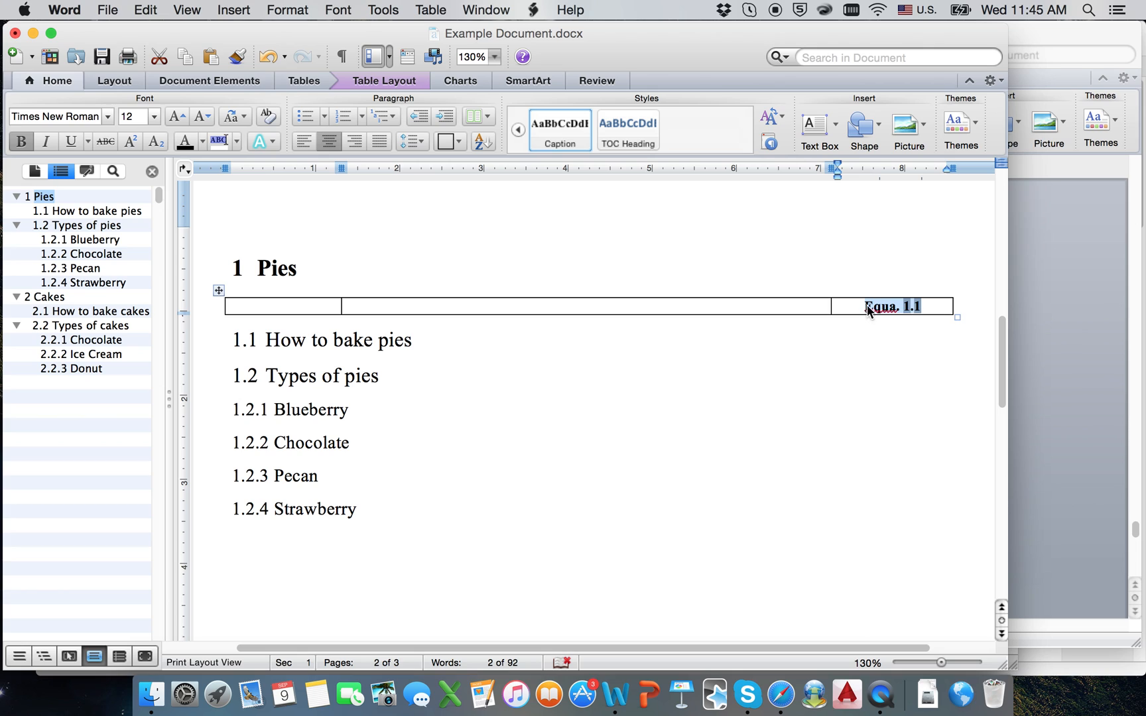
{"action": "left_click", "coordinate": [864, 325]}
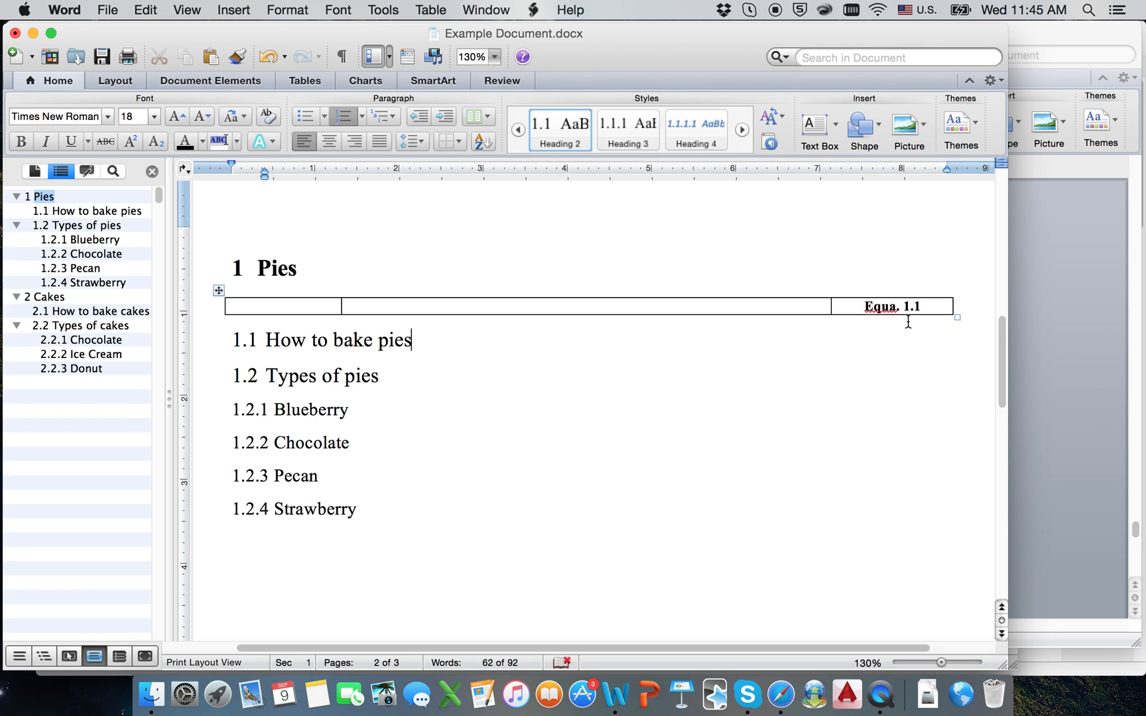
Step: Insert an equation in the table's middle cell reading 2 + 2 = 4
{"action": "left_click", "coordinate": [594, 306]}
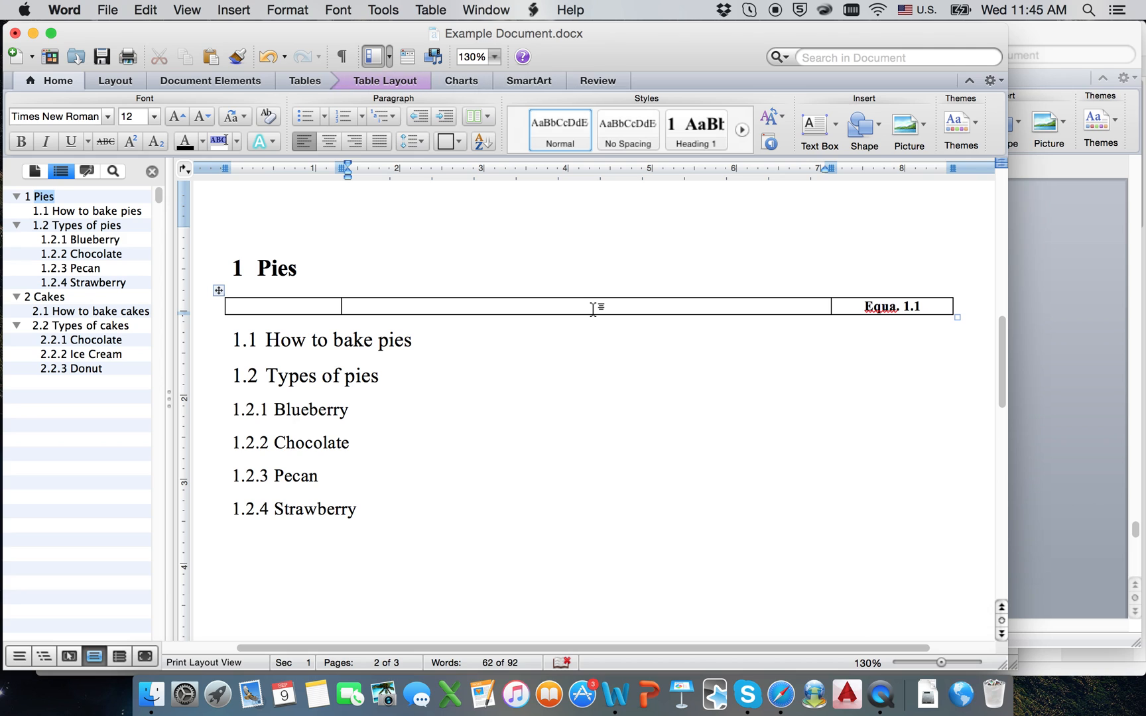
{"action": "left_click", "coordinate": [600, 81]}
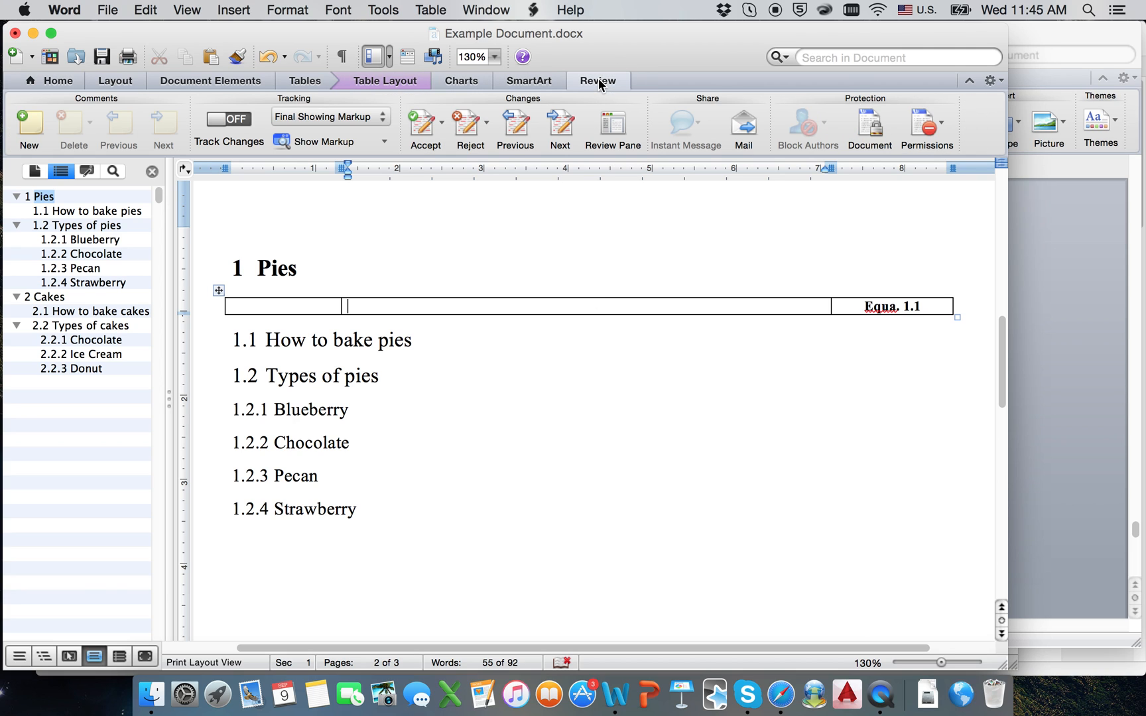
{"action": "left_click", "coordinate": [208, 85]}
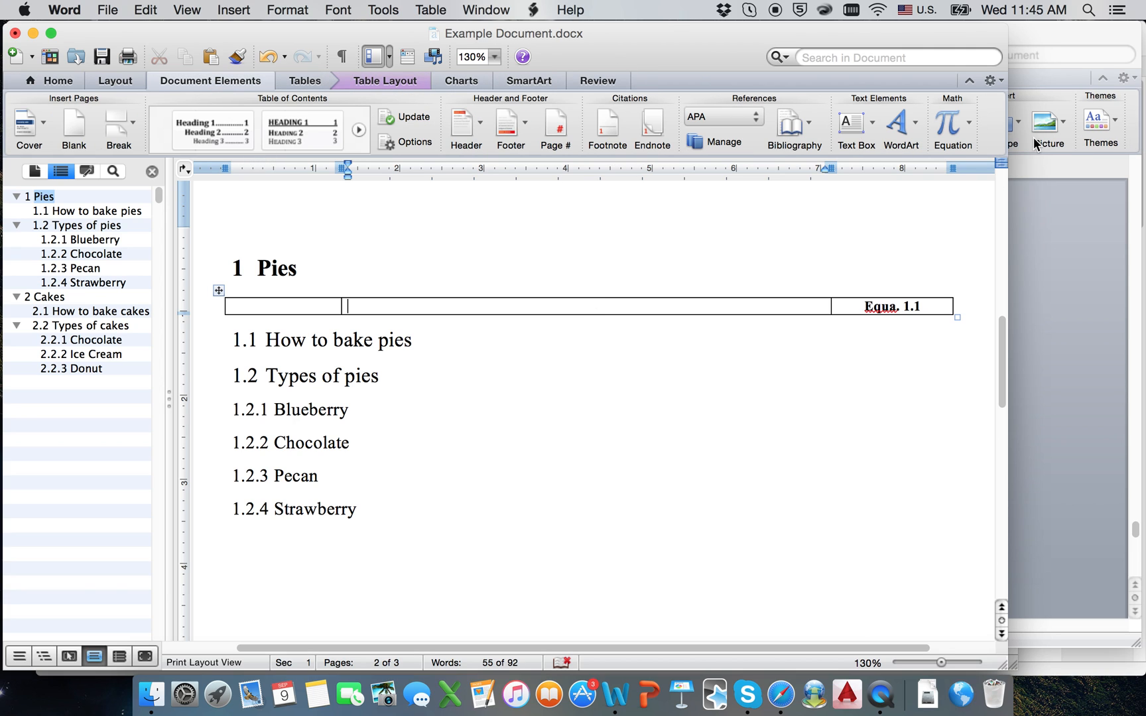
{"action": "left_click", "coordinate": [950, 127]}
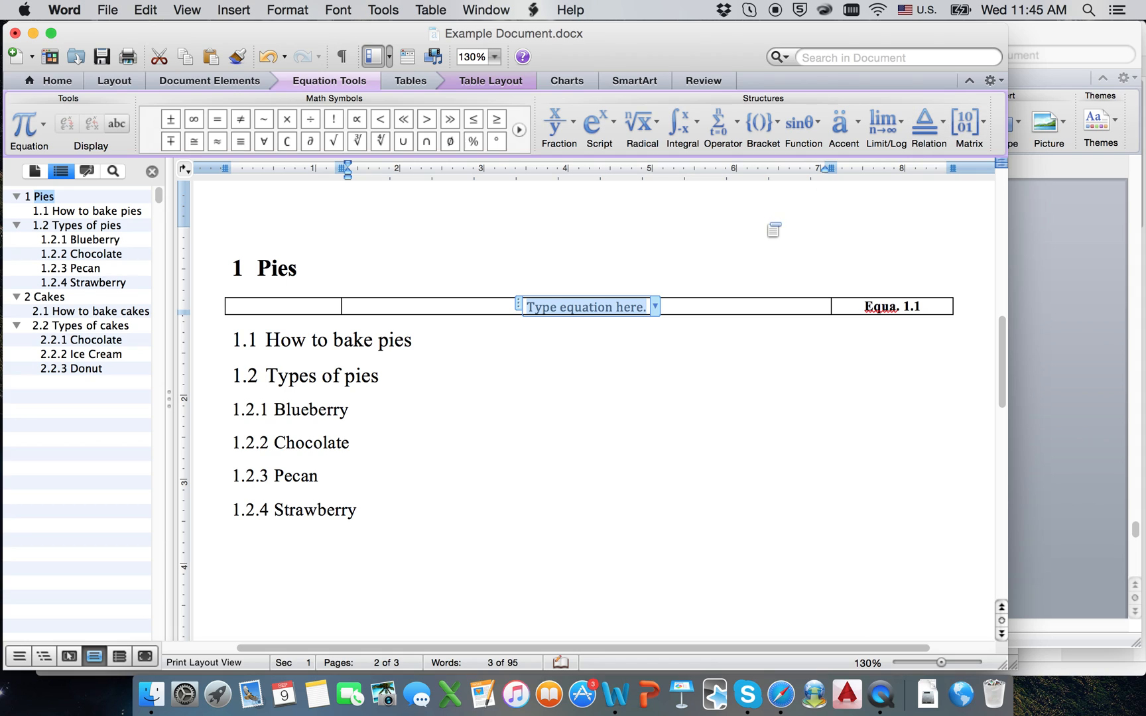
{"action": "type", "text": "2 + "}
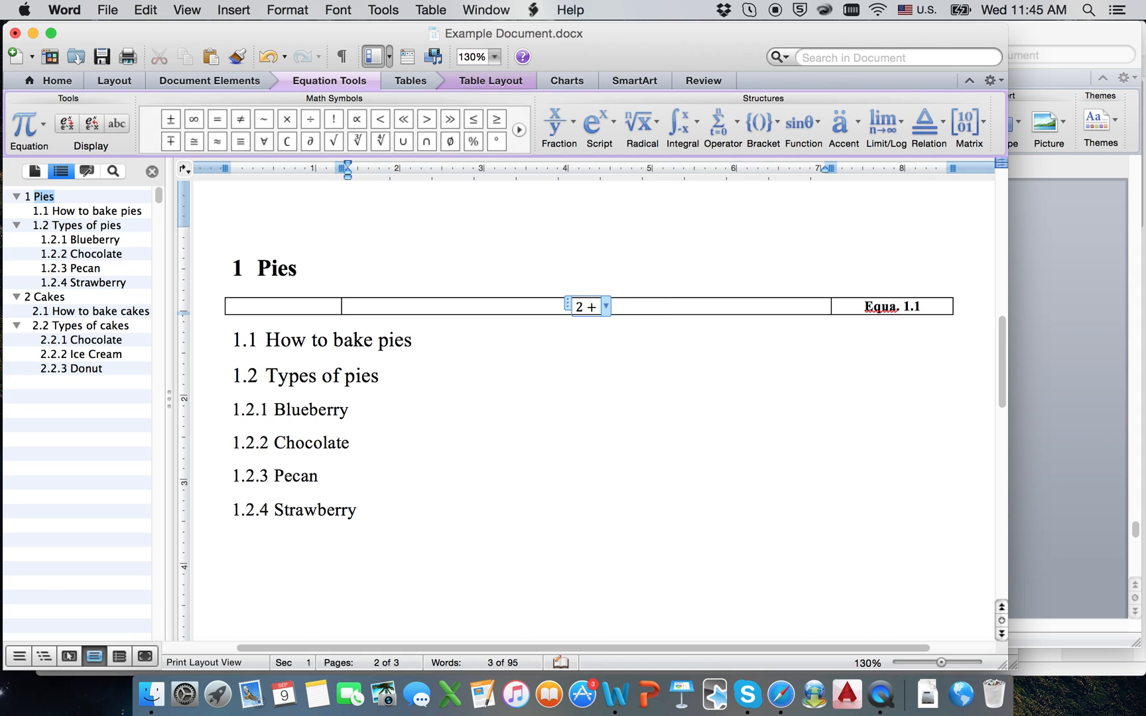
{"action": "type", "text": "2 = 4"}
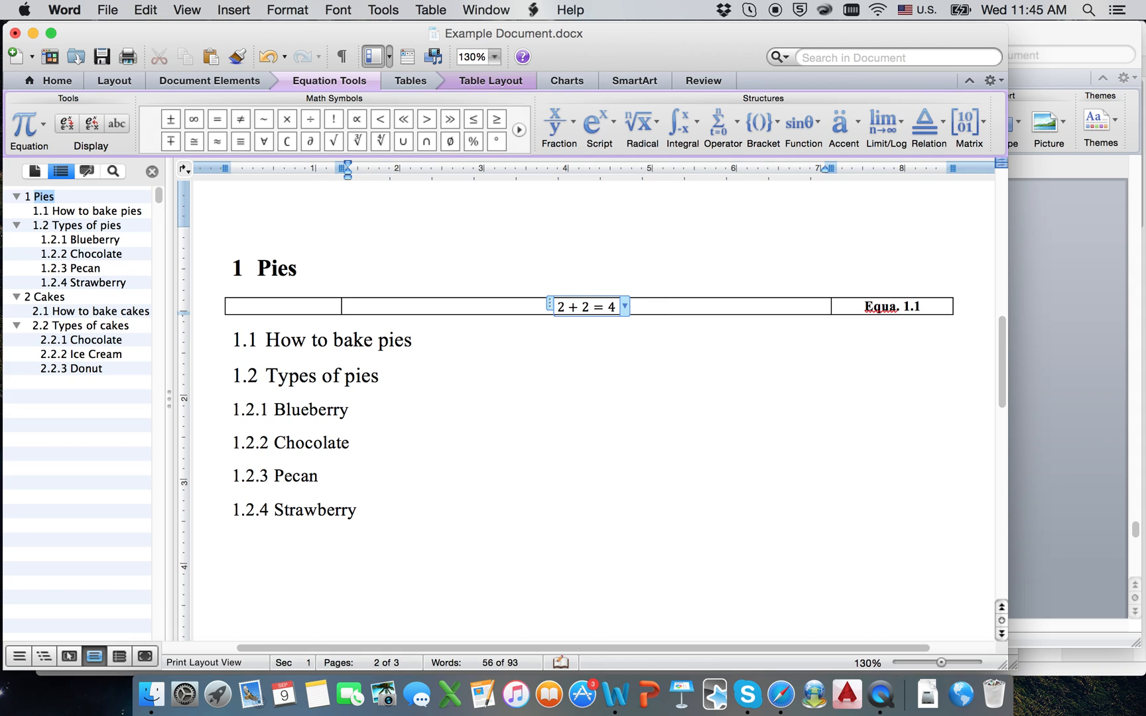
{"action": "left_click", "coordinate": [653, 264]}
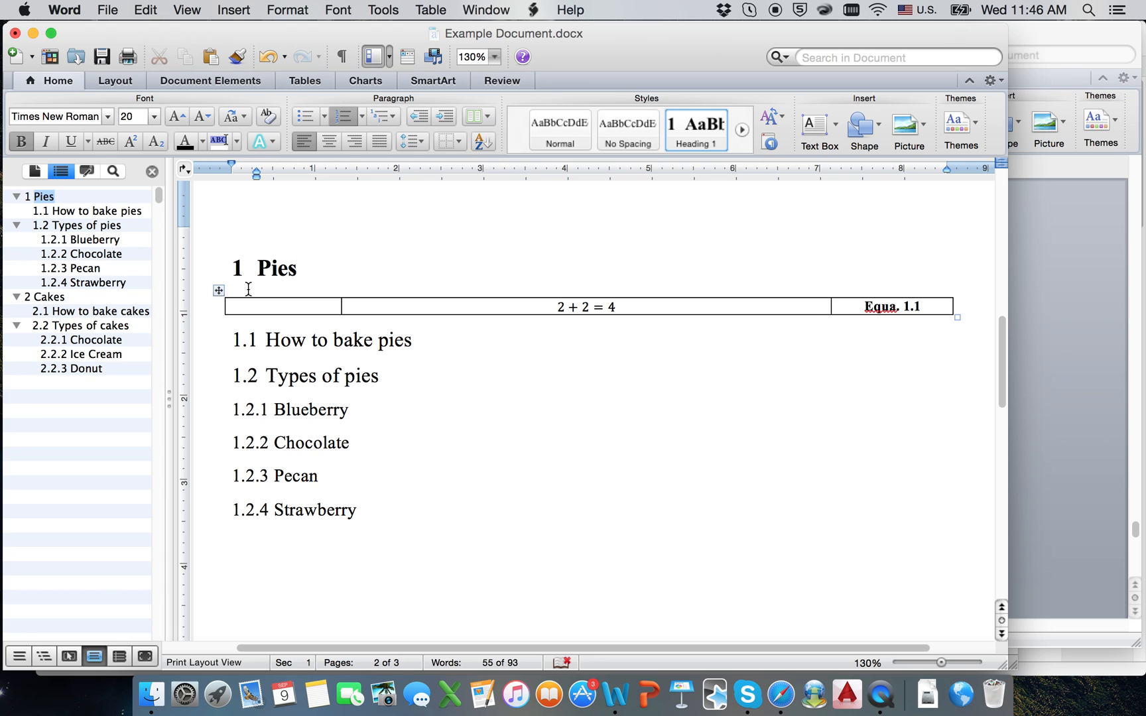
Step: Select the whole equation table and remove all of its borders
{"action": "left_click", "coordinate": [219, 291]}
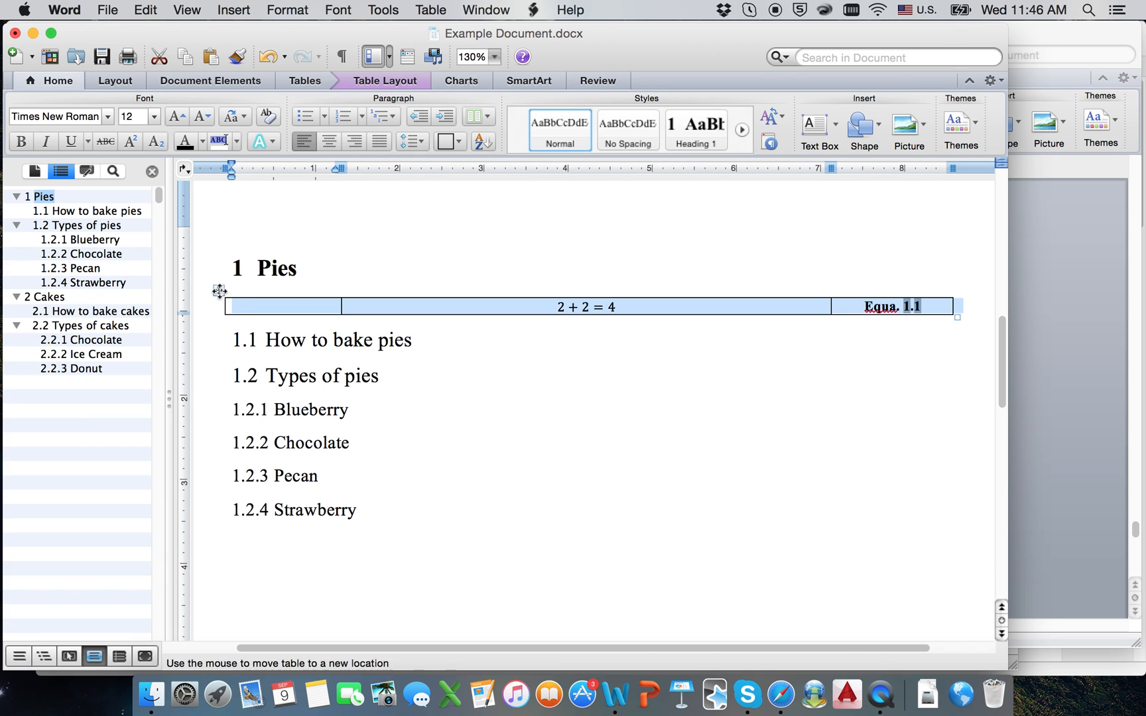
{"action": "left_click", "coordinate": [371, 85]}
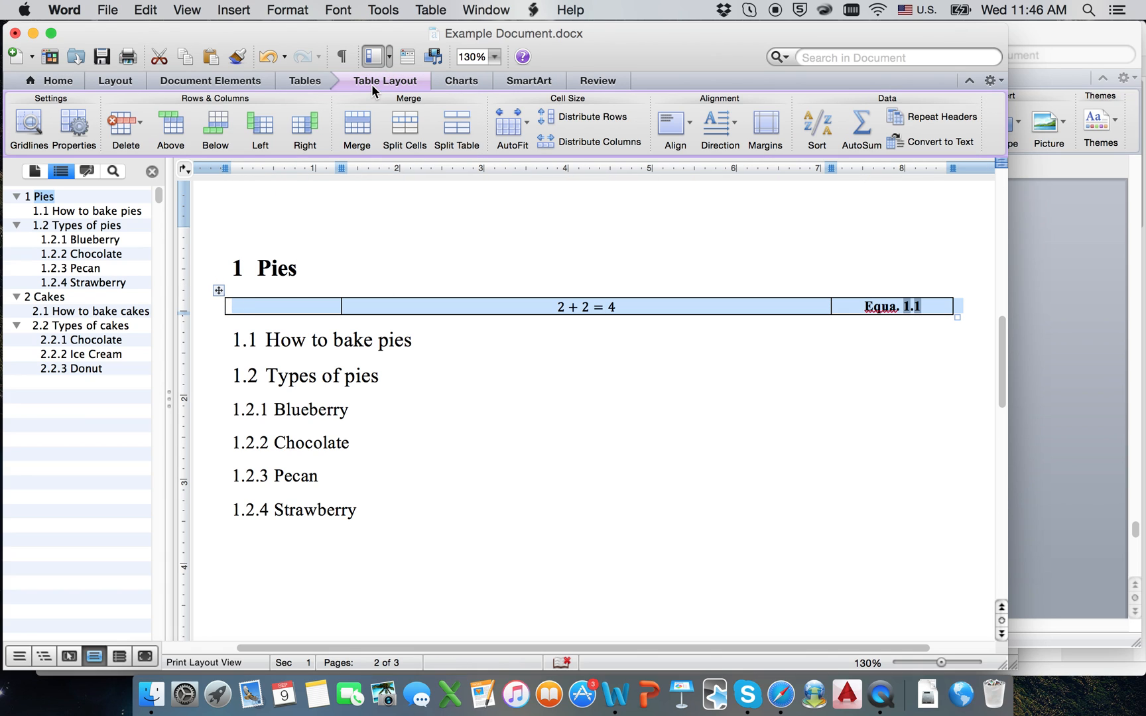
{"action": "left_click", "coordinate": [315, 80]}
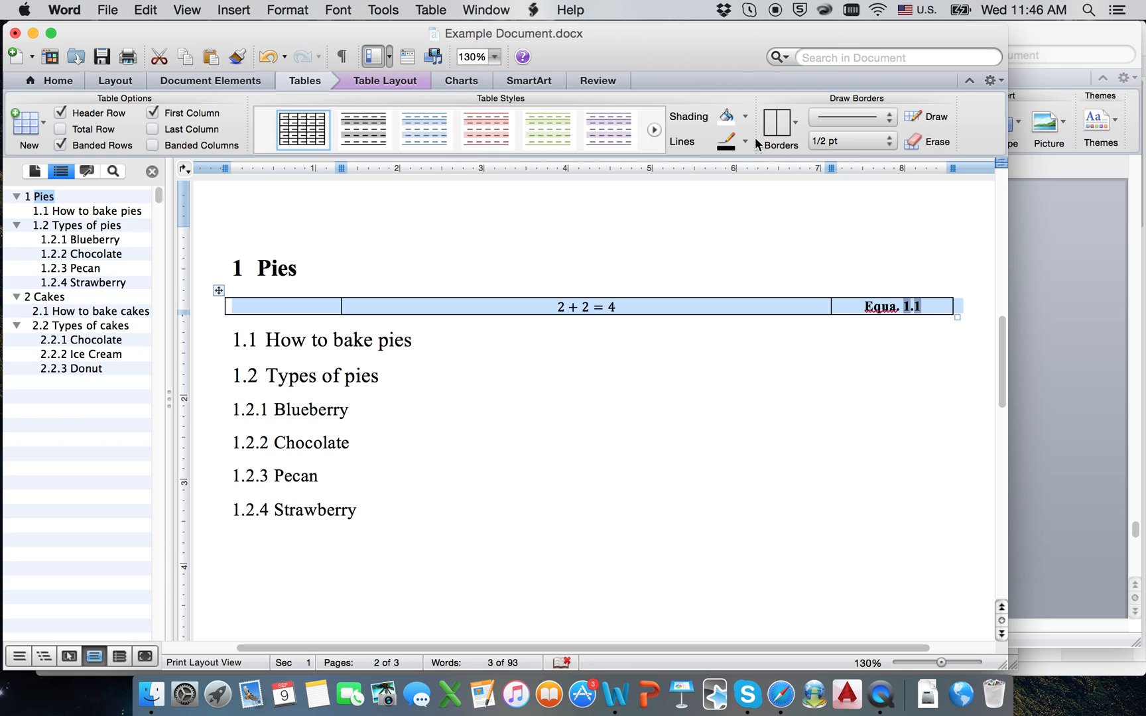
{"action": "left_click", "coordinate": [789, 126]}
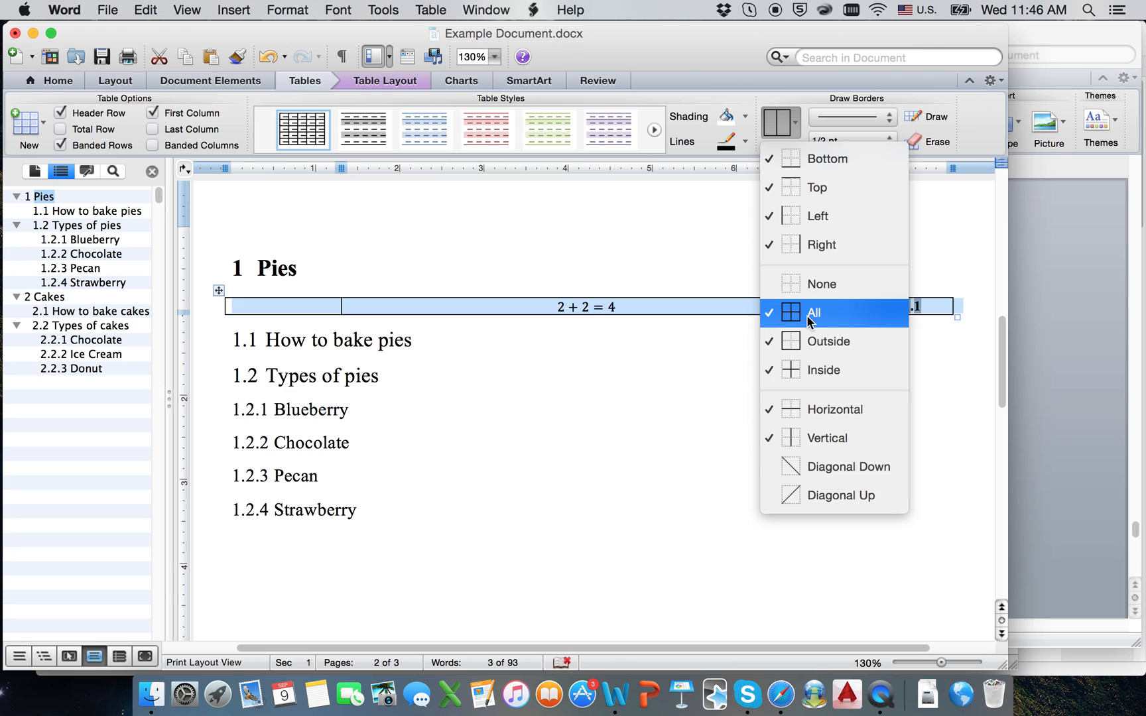
{"action": "left_click", "coordinate": [817, 287]}
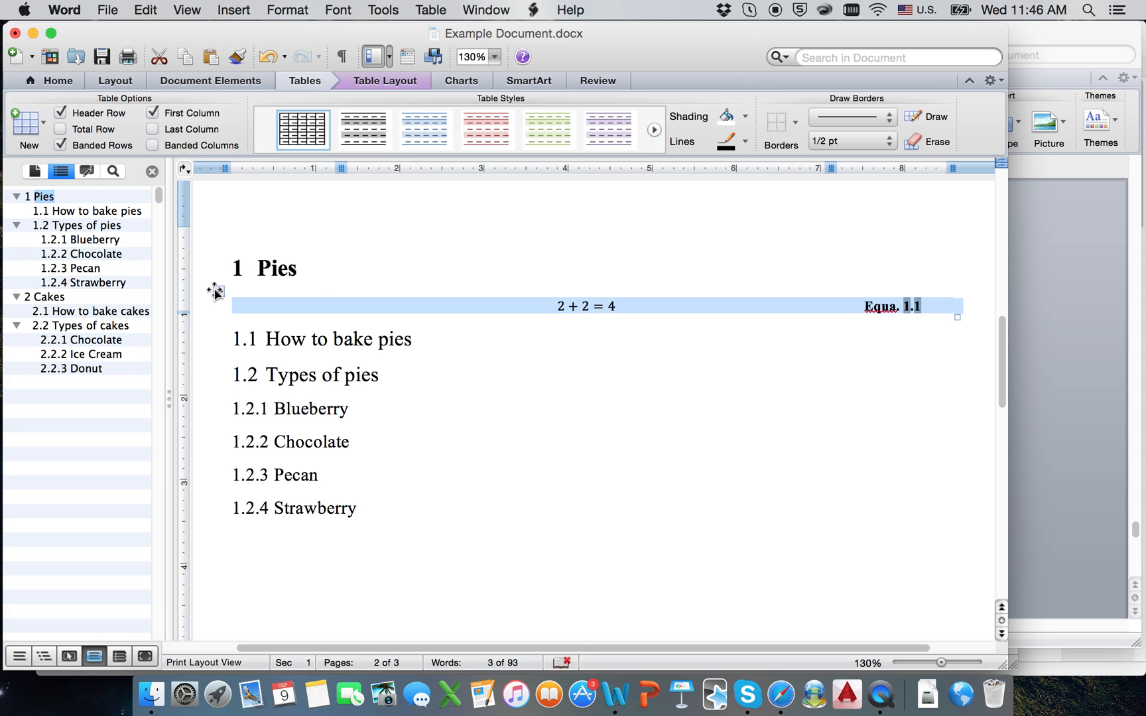
Step: Copy the whole equation table and paste it on a new line under the heading "How to bake pies"
{"action": "left_click", "coordinate": [318, 304]}
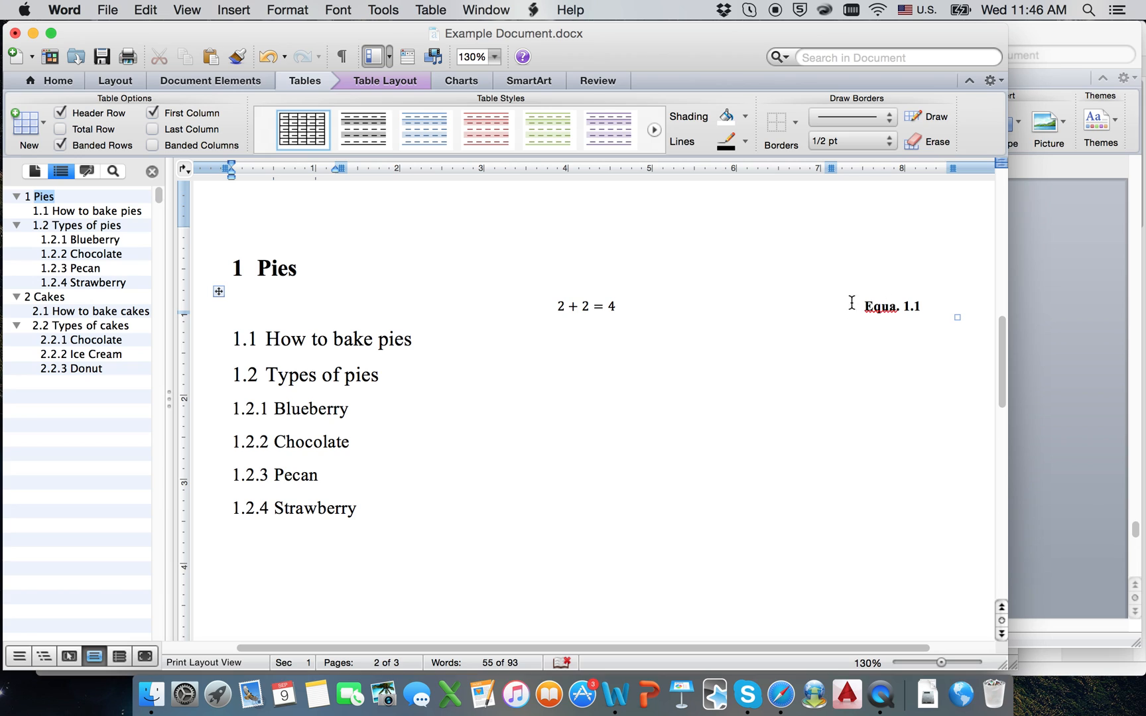
{"action": "left_click", "coordinate": [219, 291]}
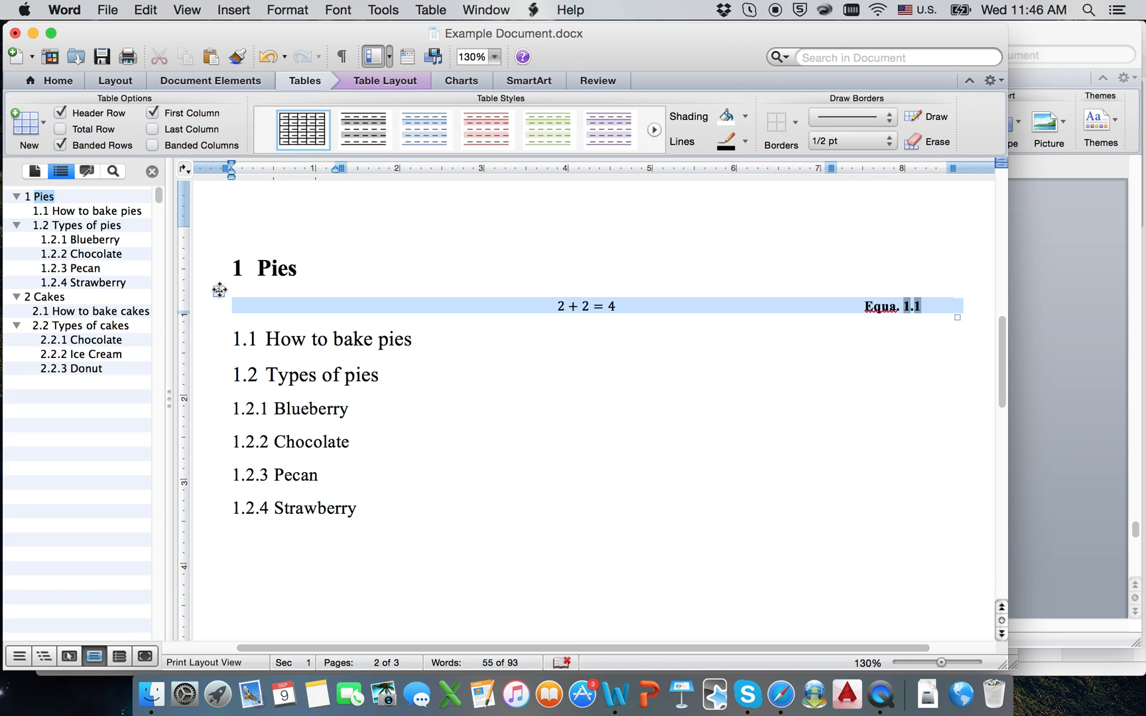
{"action": "right_click", "coordinate": [264, 305]}
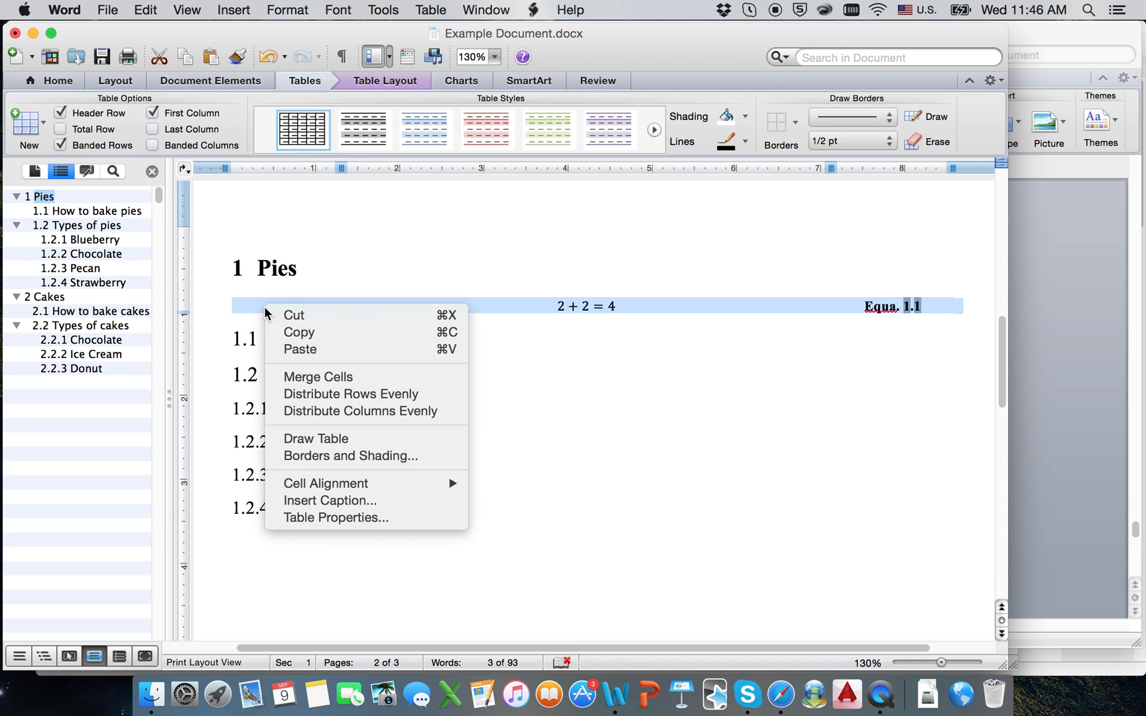
{"action": "left_click", "coordinate": [282, 335]}
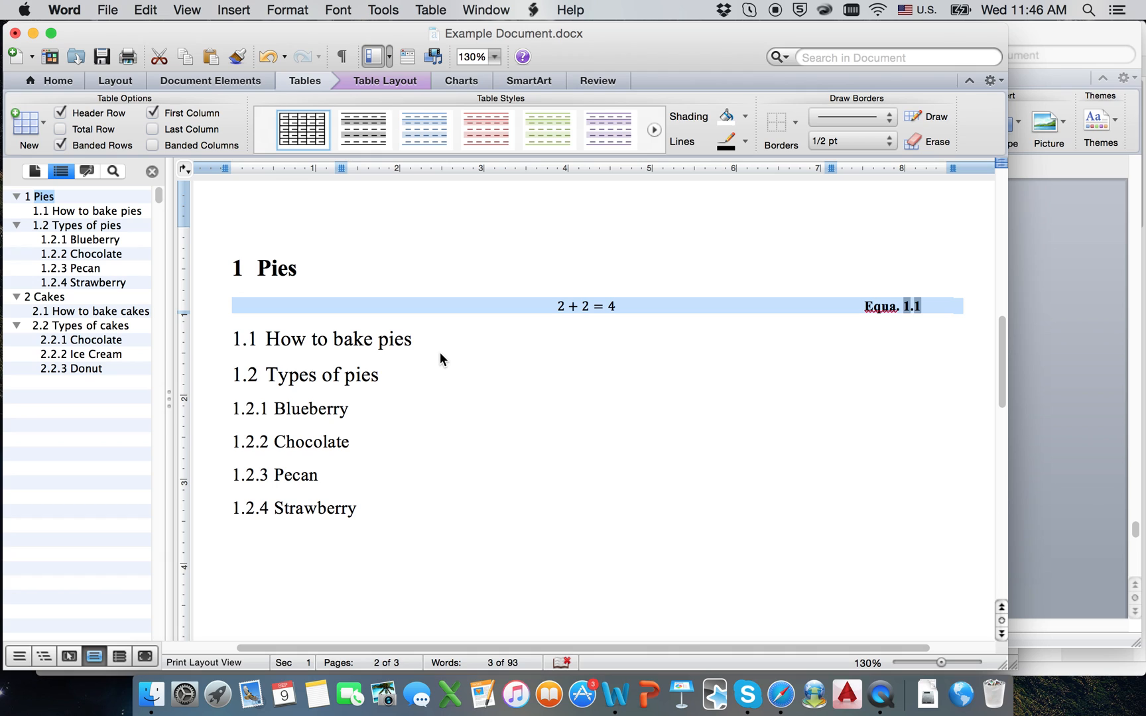
{"action": "left_click", "coordinate": [438, 339]}
{"action": "key", "text": "Return"}
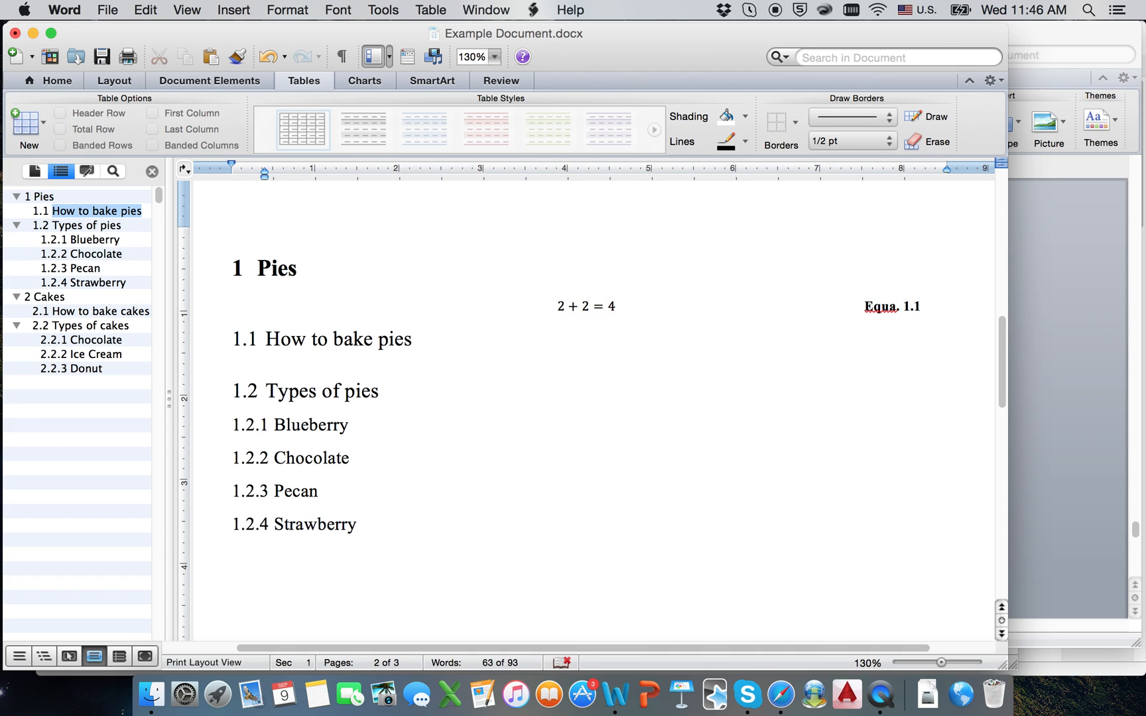
{"action": "key", "text": "super+v"}
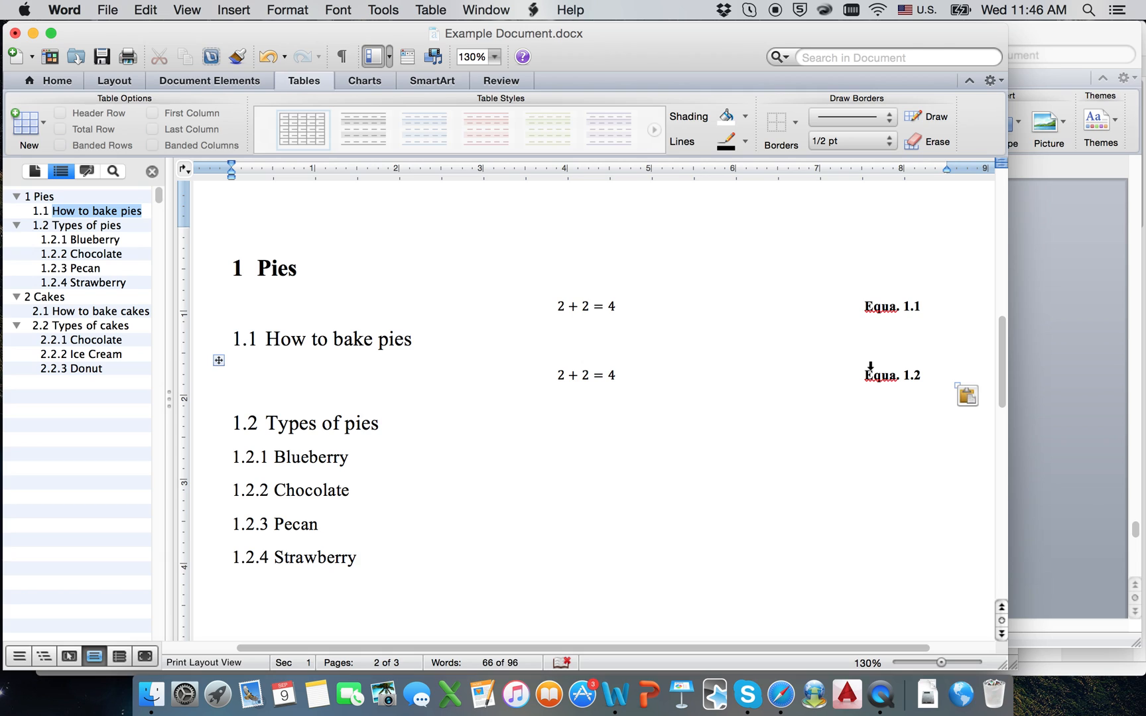
Step: Paste another copy of the equation table on a new line under the heading "Types of pies"
{"action": "left_click", "coordinate": [412, 435]}
{"action": "left_click", "coordinate": [418, 432]}
{"action": "key", "text": "Return"}
{"action": "key", "text": "super+v"}
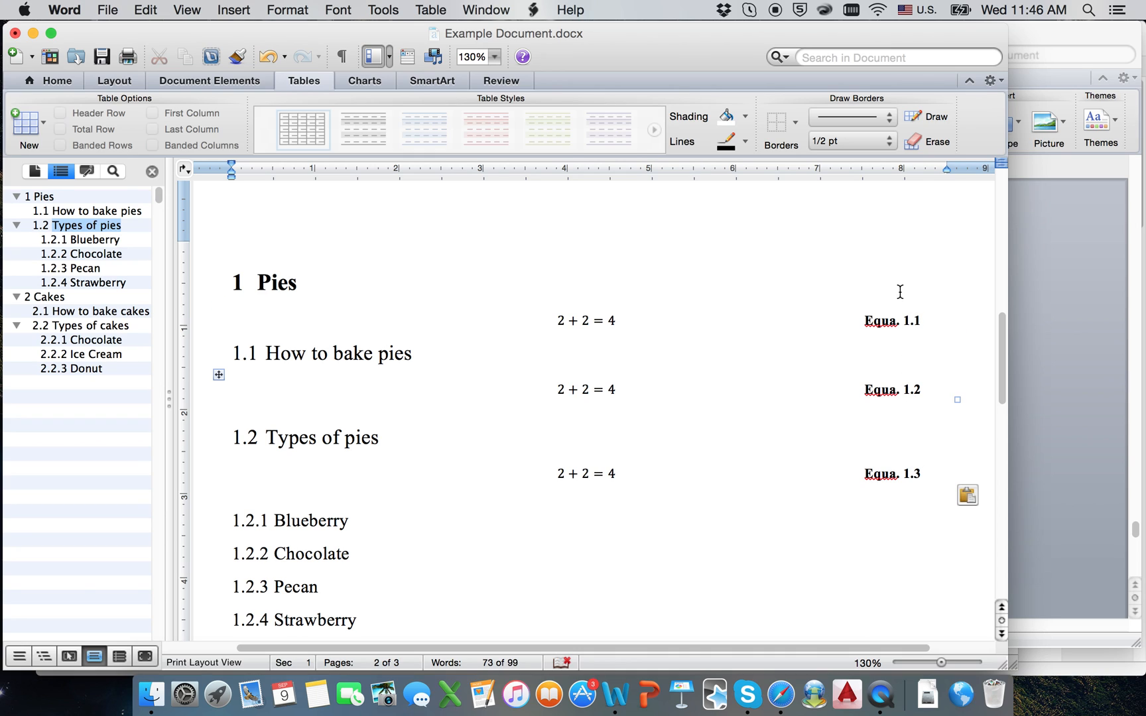
Step: Try pasting another equation table directly below the one under "Types of pies", undo it and remove the added blank line
{"action": "key", "text": "Return"}
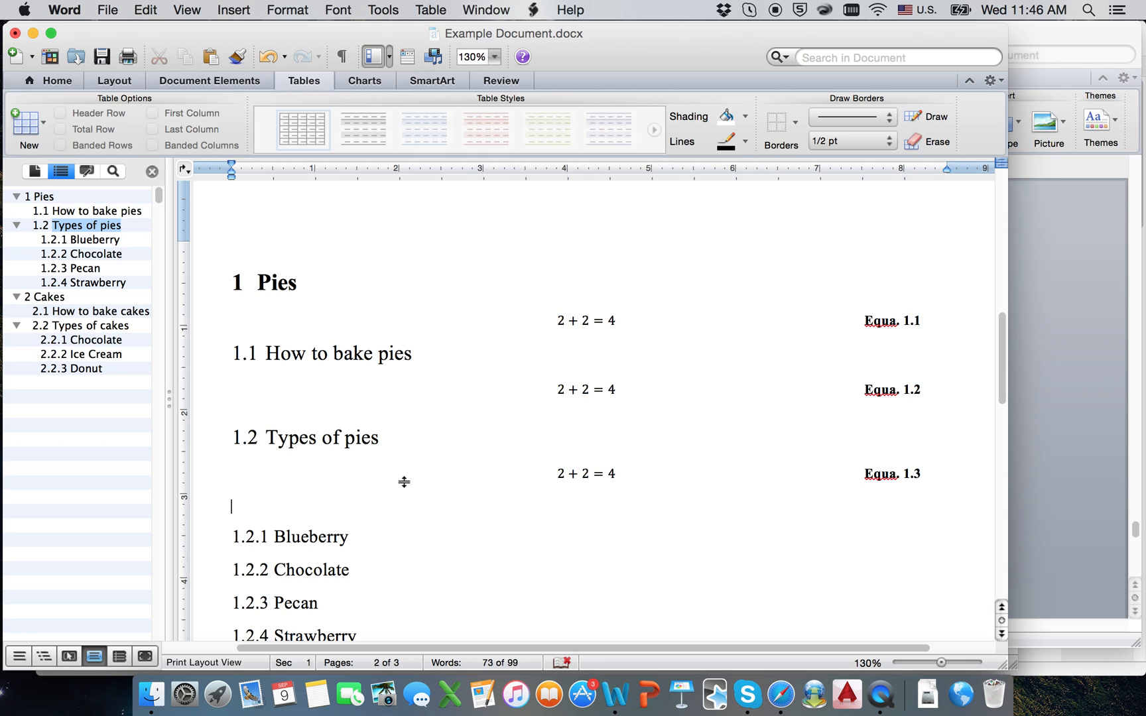
{"action": "right_click", "coordinate": [346, 507]}
{"action": "left_click", "coordinate": [503, 484]}
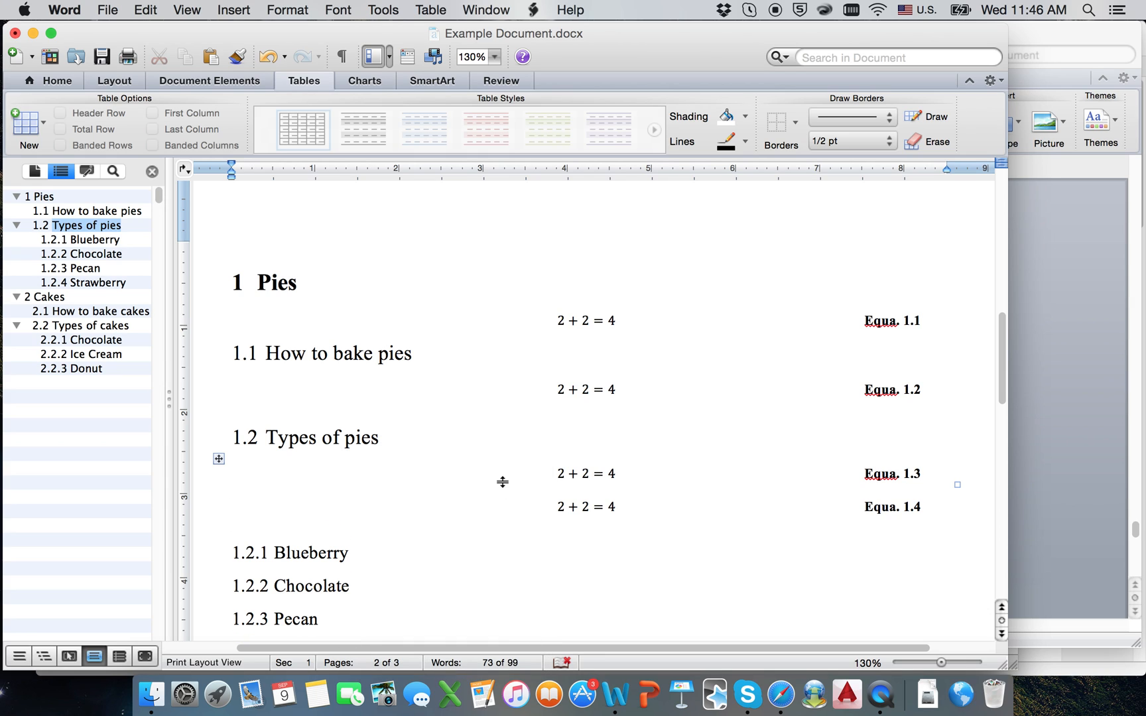
{"action": "left_click", "coordinate": [223, 464]}
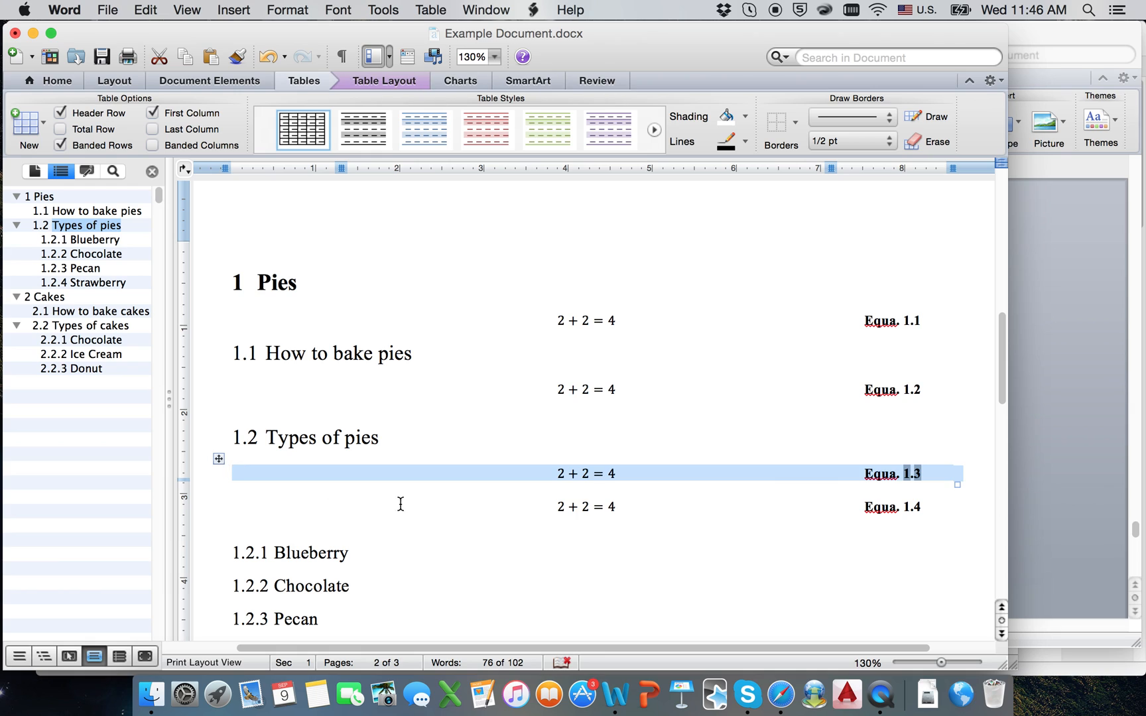
{"action": "left_click", "coordinate": [559, 507]}
{"action": "key", "text": "super+z"}
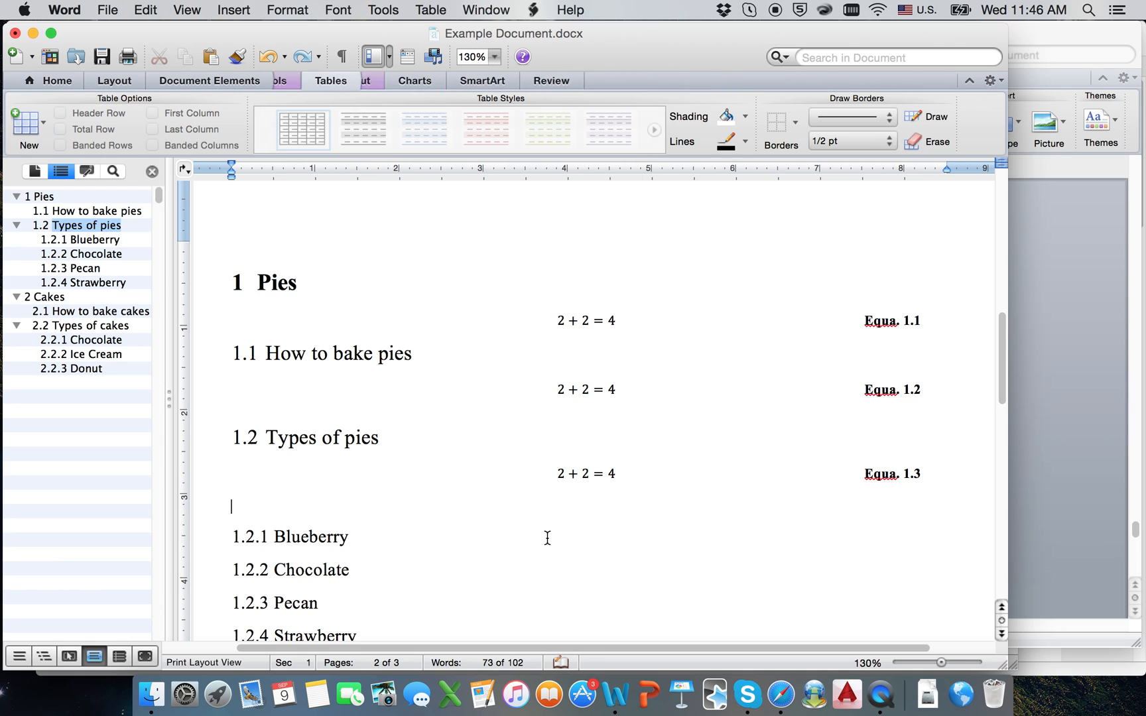
{"action": "key", "text": "BackSpace"}
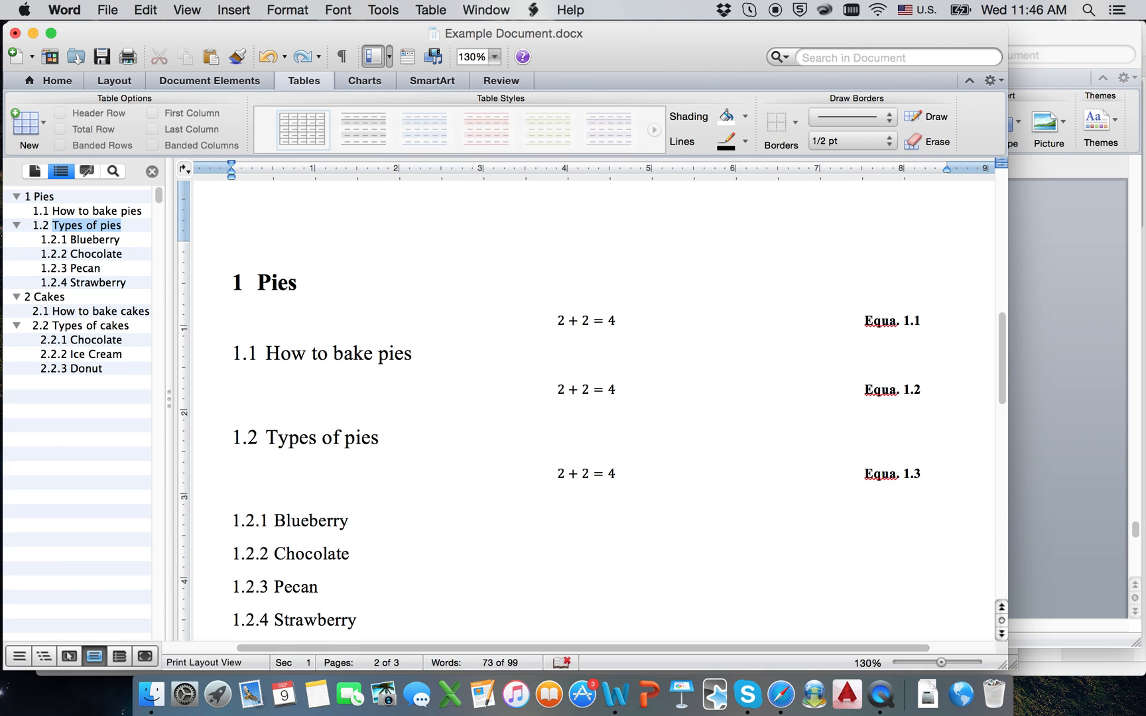
Step: Add a blank line below the equation table under "Types of pies" and clear the equation from its middle cell
{"action": "key", "text": "Return"}
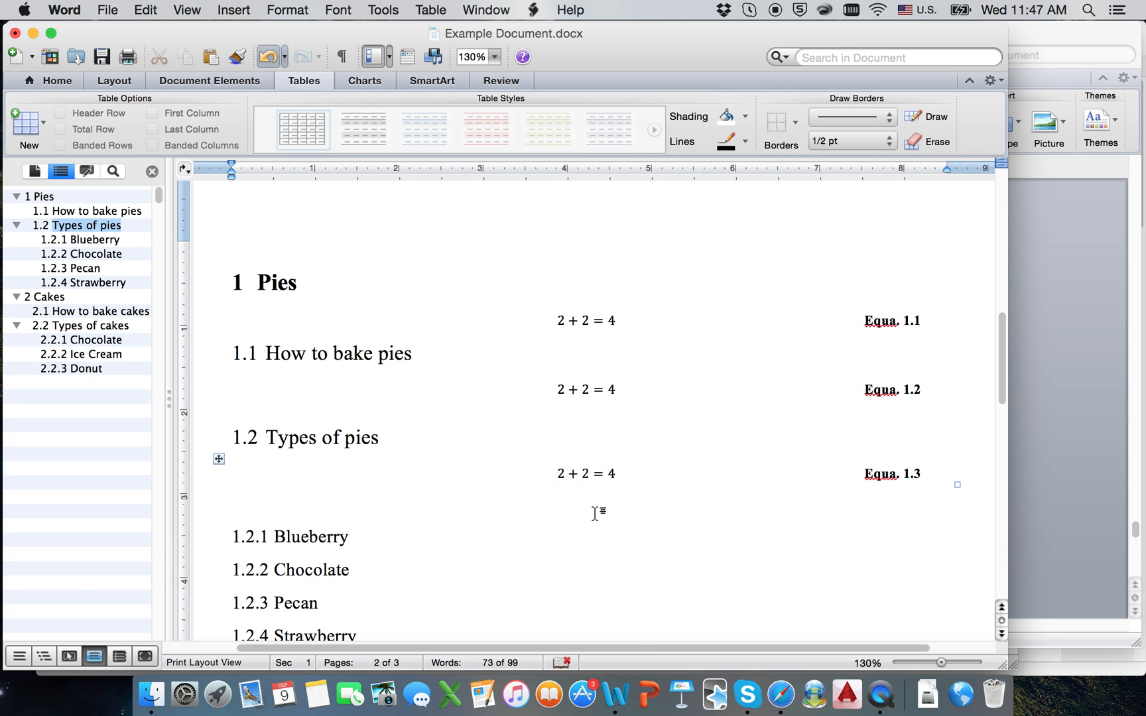
{"action": "left_click", "coordinate": [553, 473]}
{"action": "key", "text": "BackSpace"}
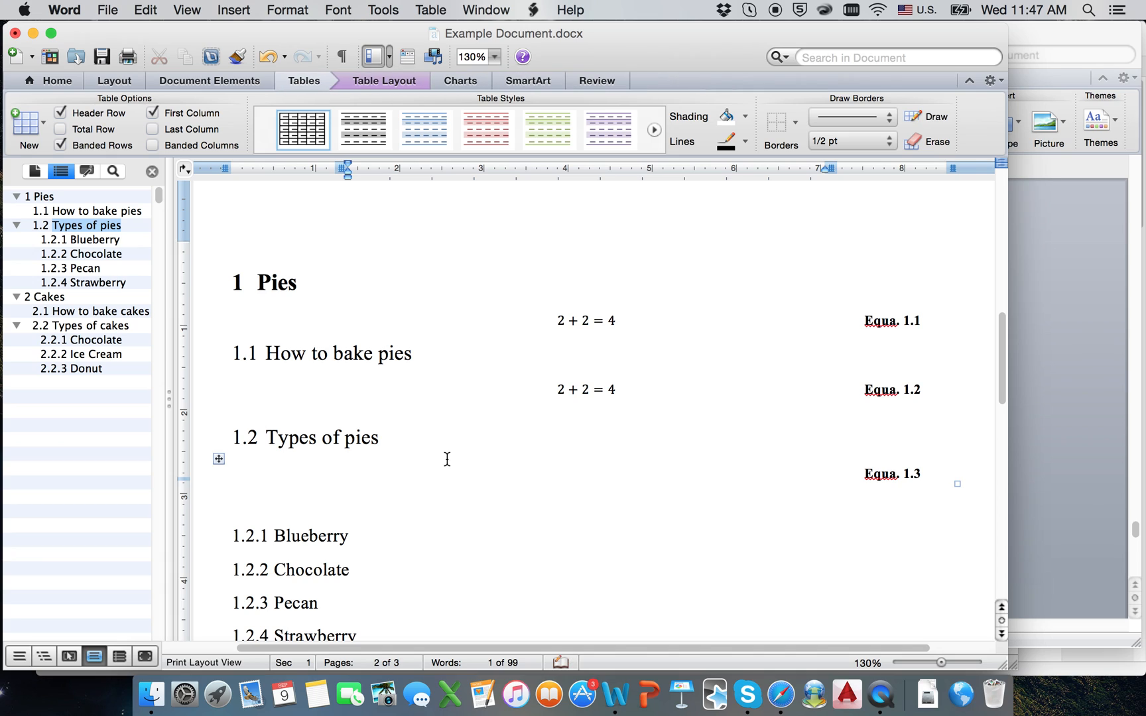
Step: Save the whole table with the empty middle cell as a new AutoText entry named "newequation"
{"action": "left_click", "coordinate": [220, 461]}
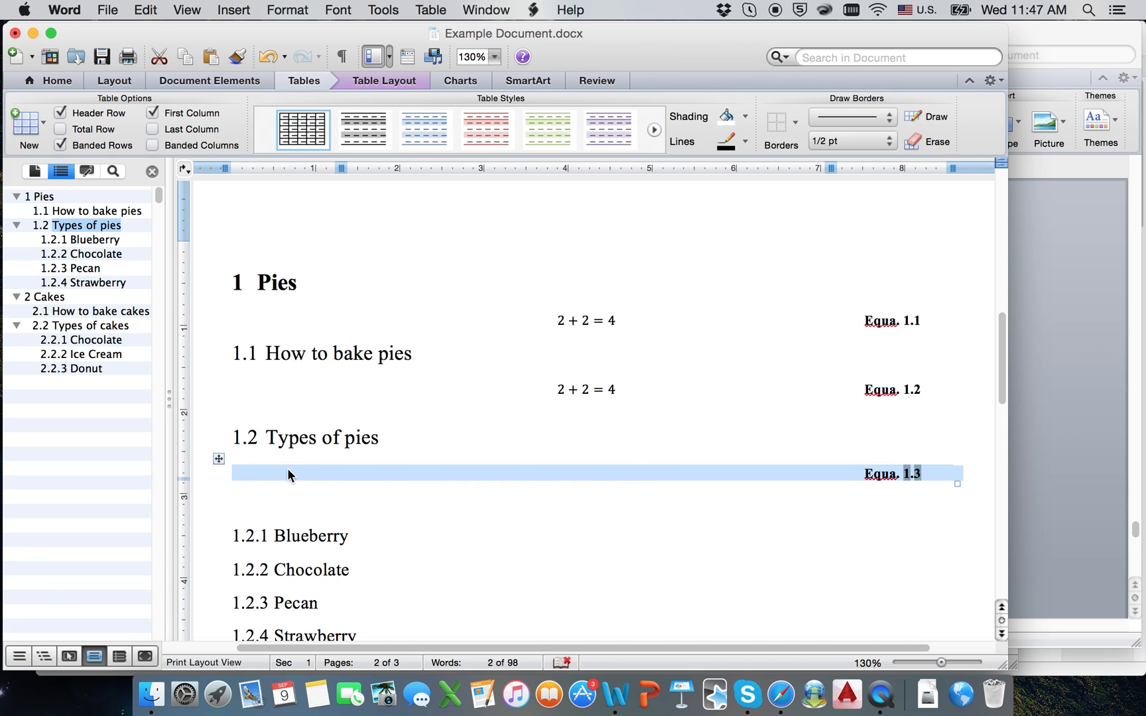
{"action": "left_click", "coordinate": [235, 10]}
{"action": "mouse_move", "coordinate": [255, 87]}
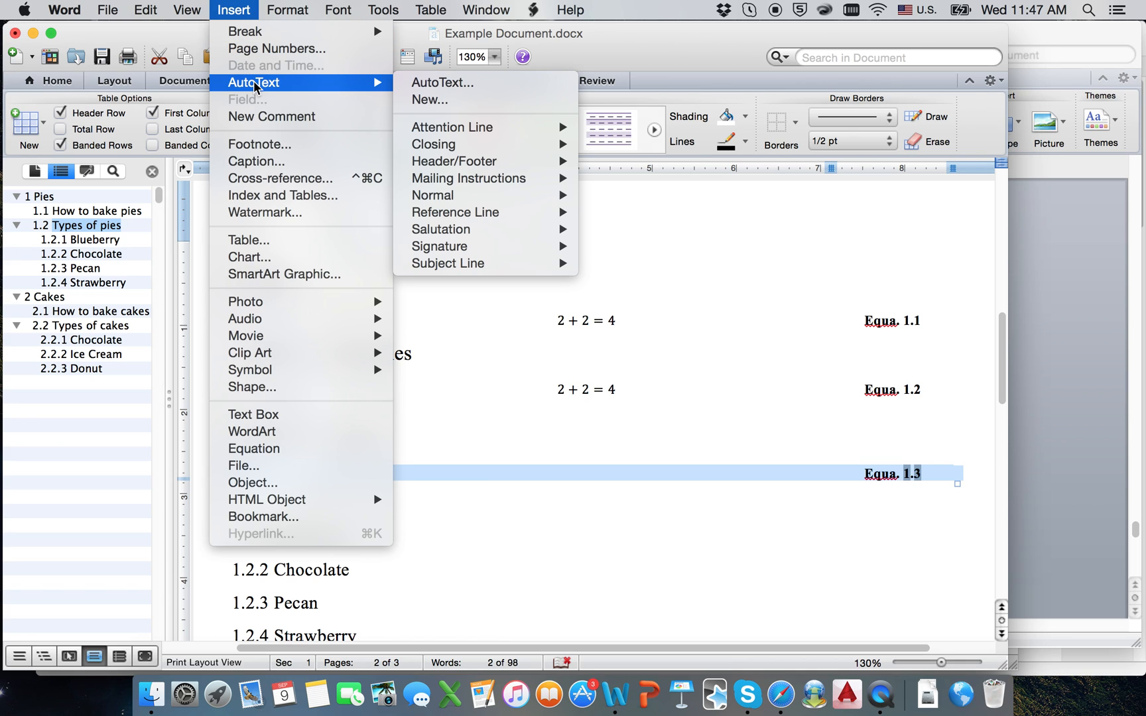
{"action": "left_click", "coordinate": [448, 101]}
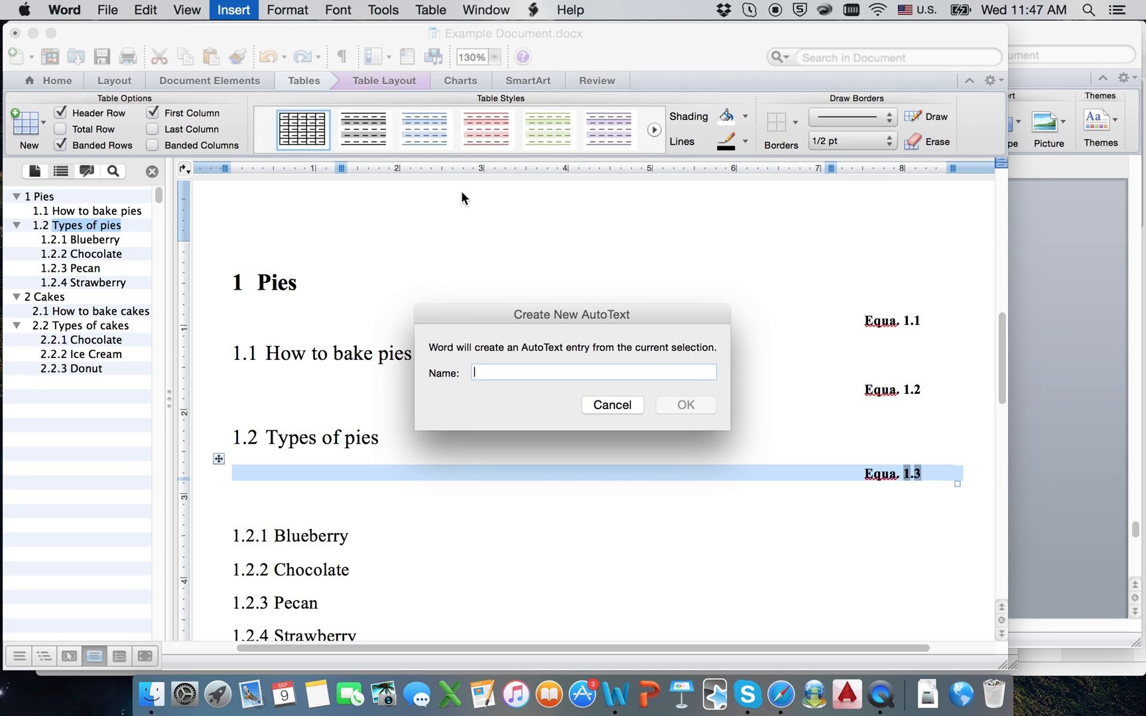
{"action": "type", "text": "newequation"}
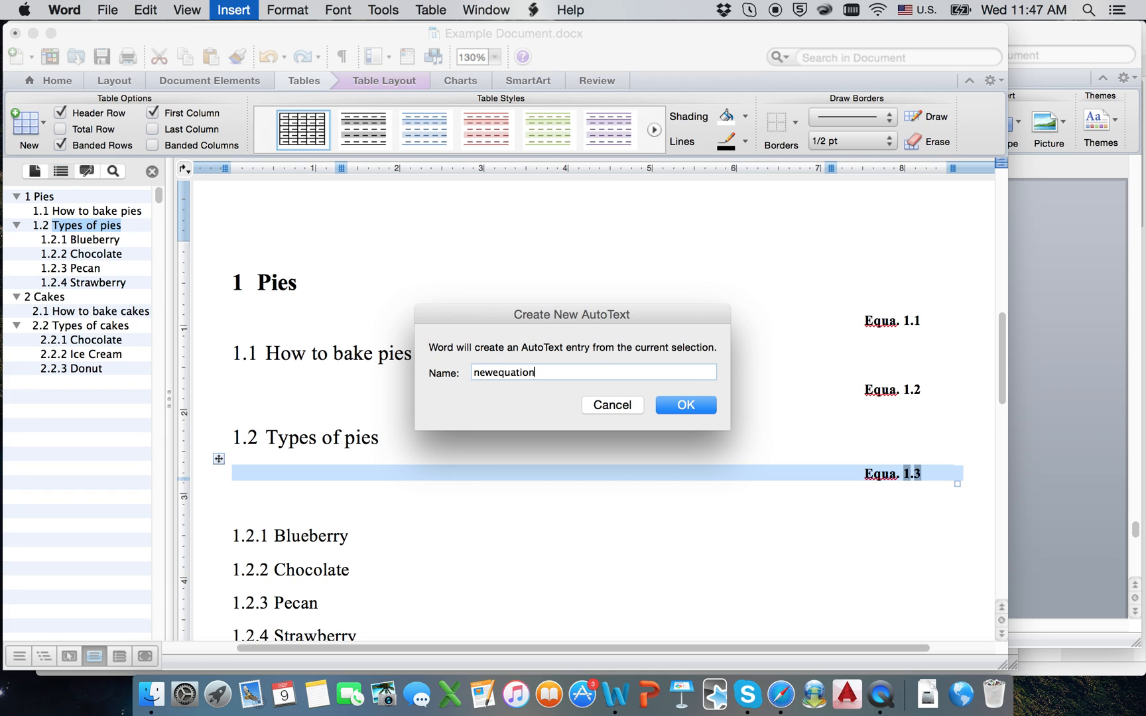
{"action": "left_click", "coordinate": [701, 406]}
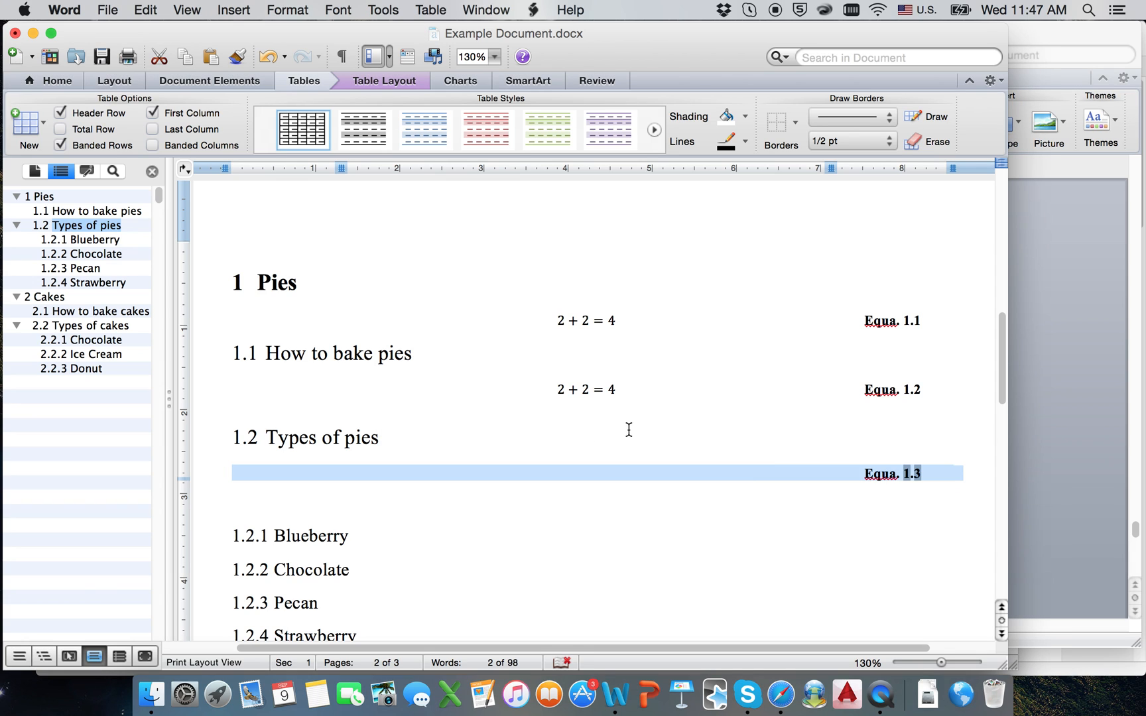
Step: Insert the "newequation" AutoText entry on the blank line below the table with the empty middle cell
{"action": "left_click", "coordinate": [397, 497]}
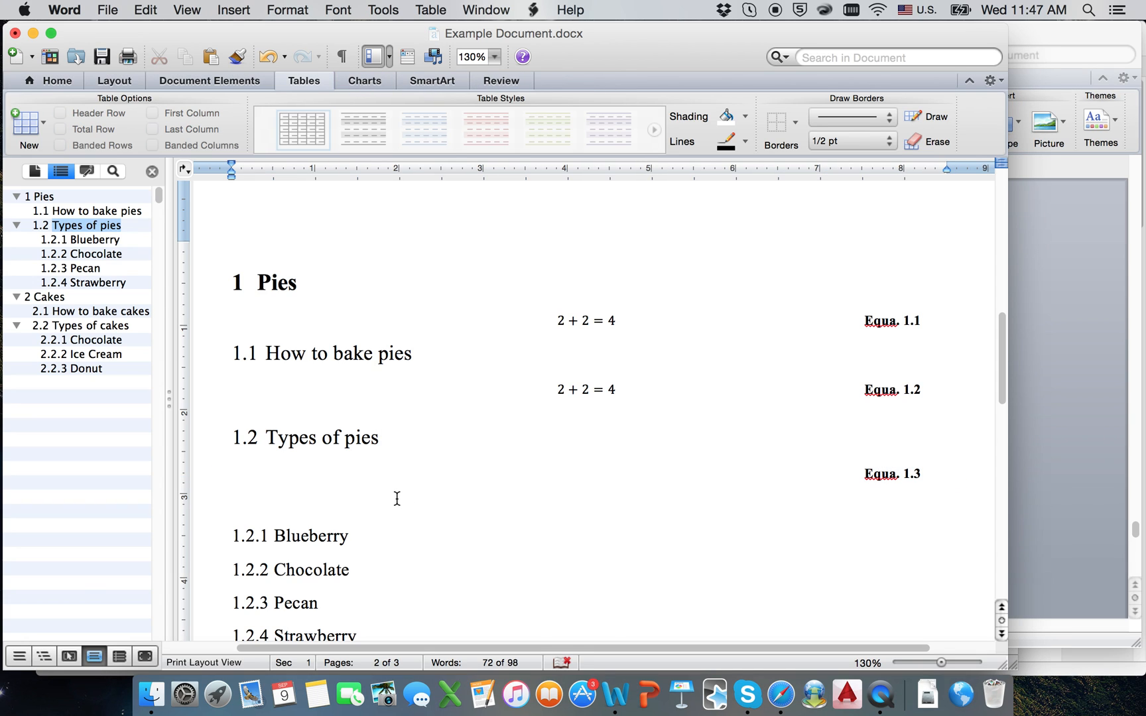
{"action": "type", "text": "neweq"}
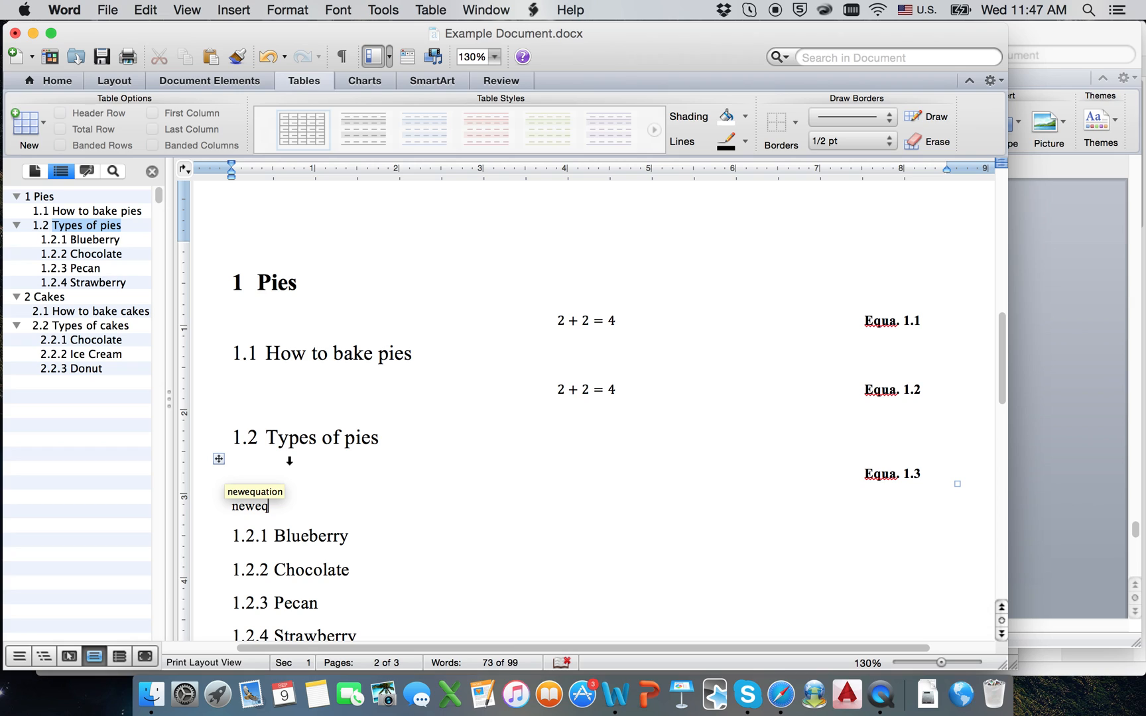
{"action": "key", "text": "Return"}
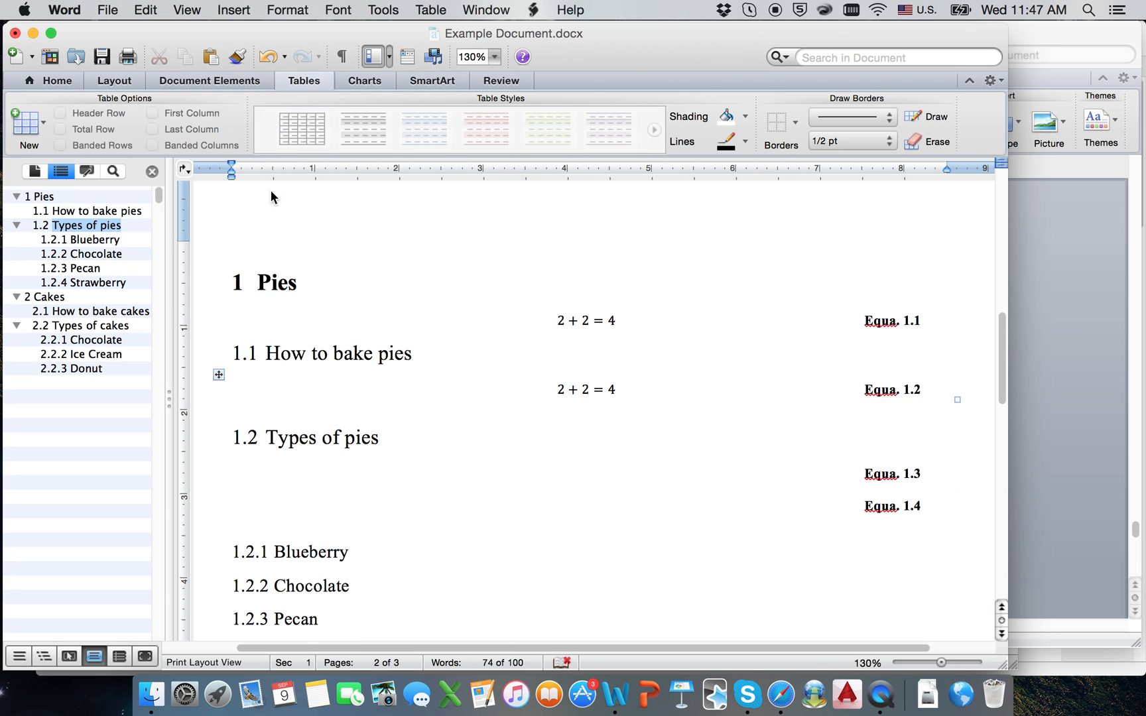
Step: Switch to the "LATEST" notes document, insert its "Equat" AutoText entry above the charge density paragraph, and select the inserted table
{"action": "right_click", "coordinate": [604, 690]}
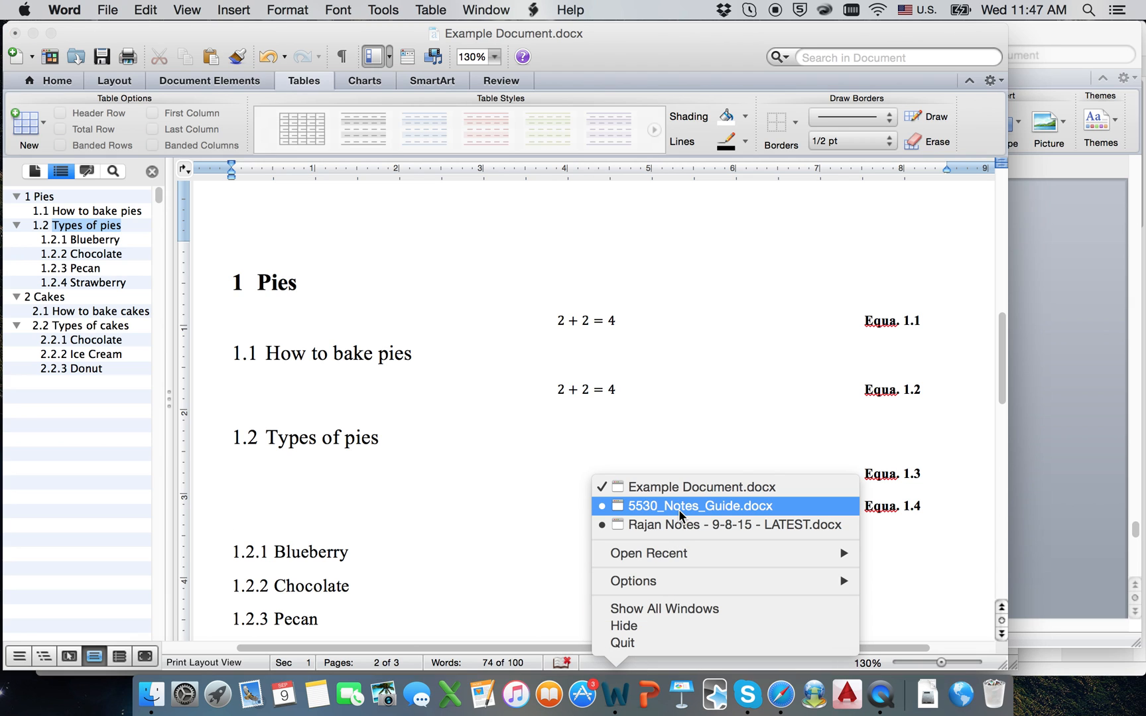
{"action": "left_click", "coordinate": [681, 526]}
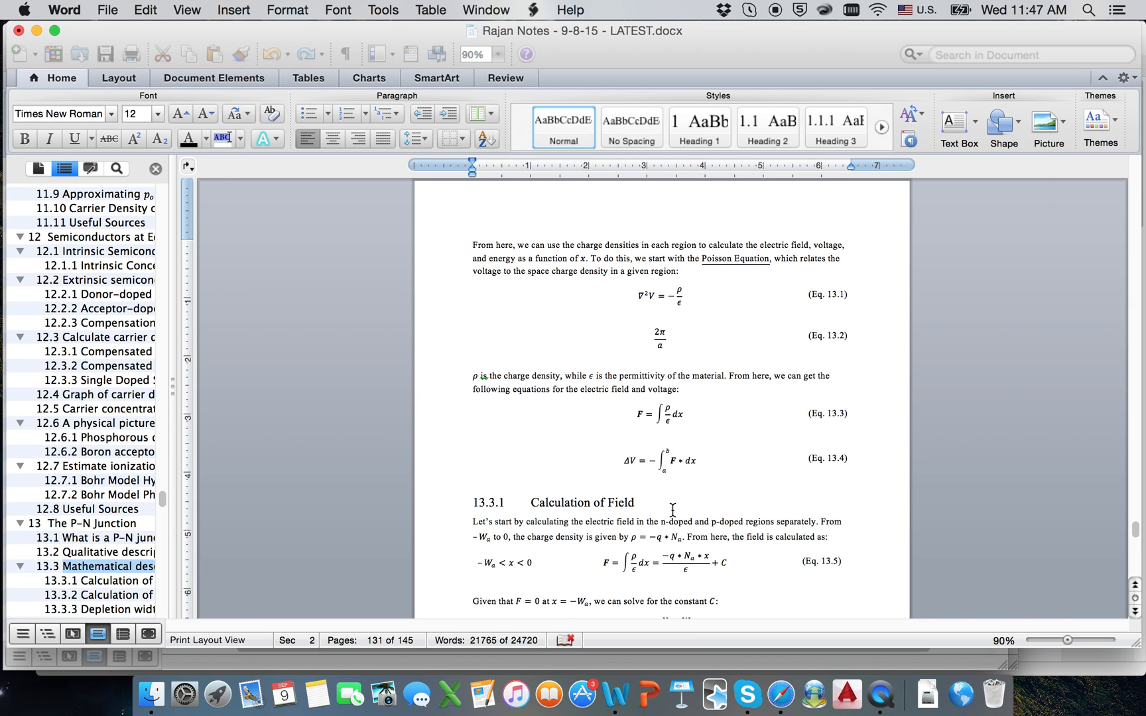
{"action": "left_click", "coordinate": [867, 357]}
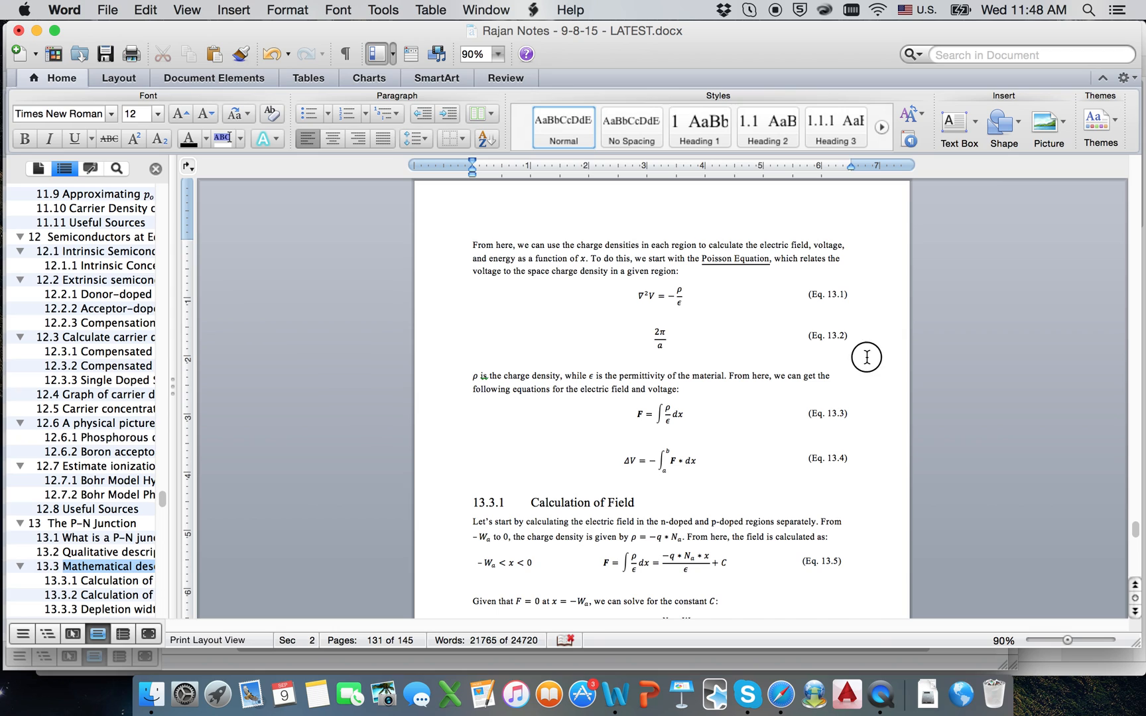
{"action": "left_click", "coordinate": [473, 375]}
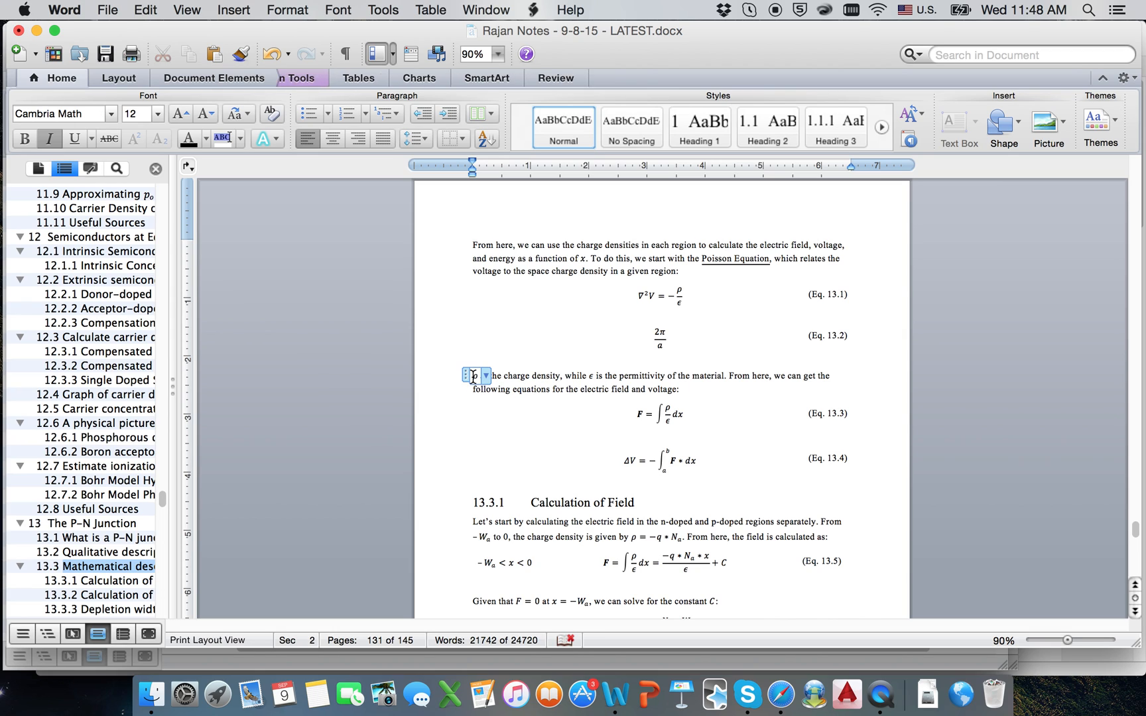
{"action": "key", "text": "Return"}
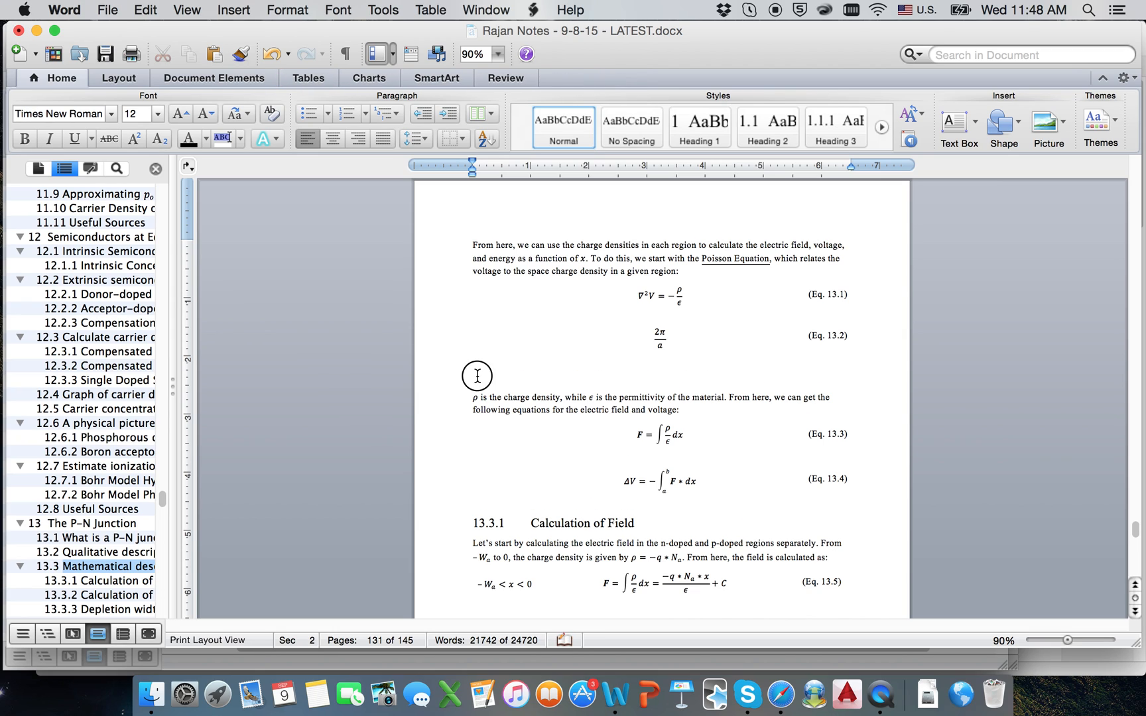
{"action": "type", "text": "Equat"}
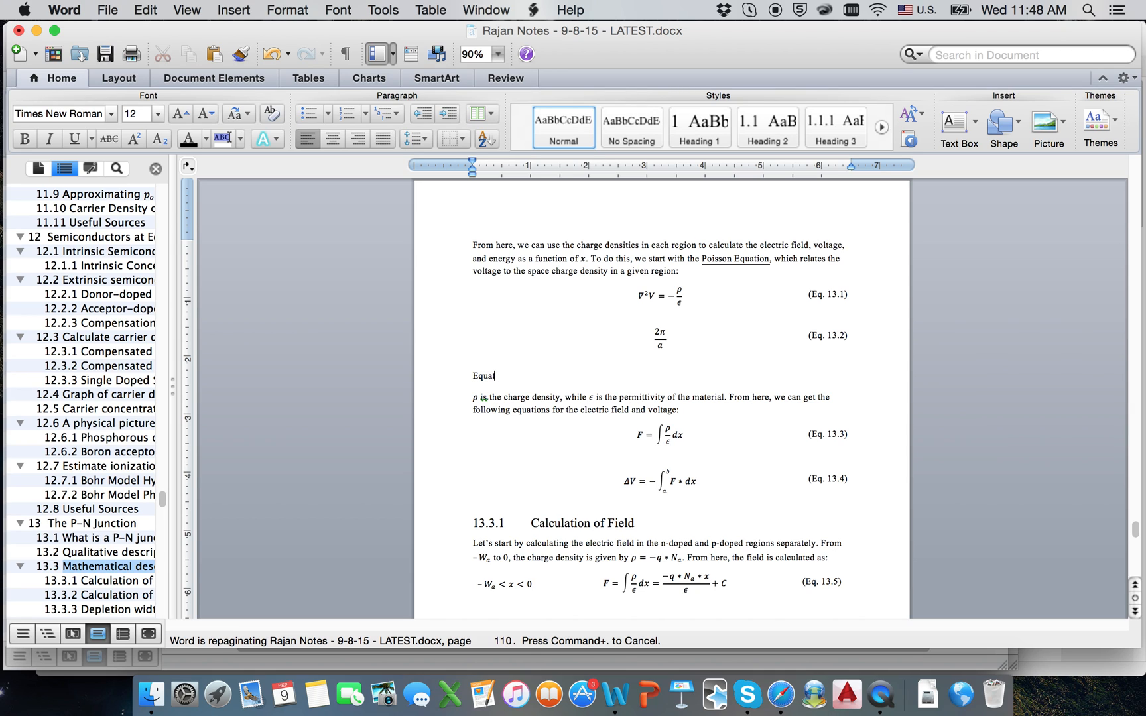
{"action": "key", "text": "Return"}
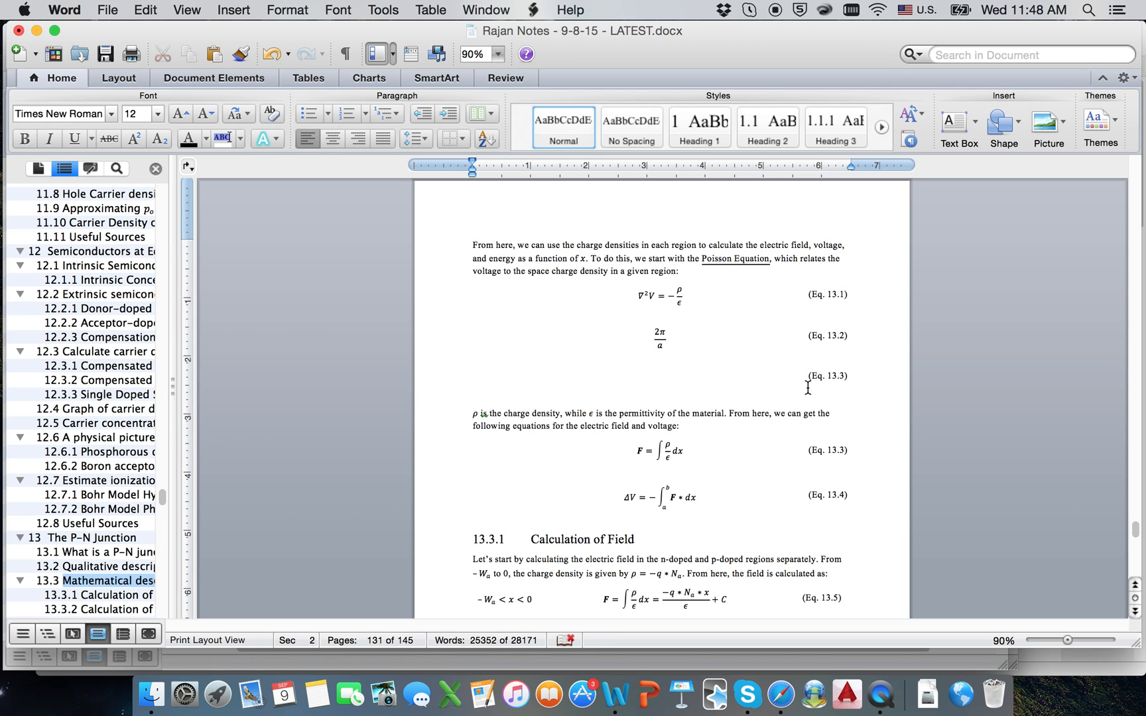
{"action": "left_click", "coordinate": [462, 368]}
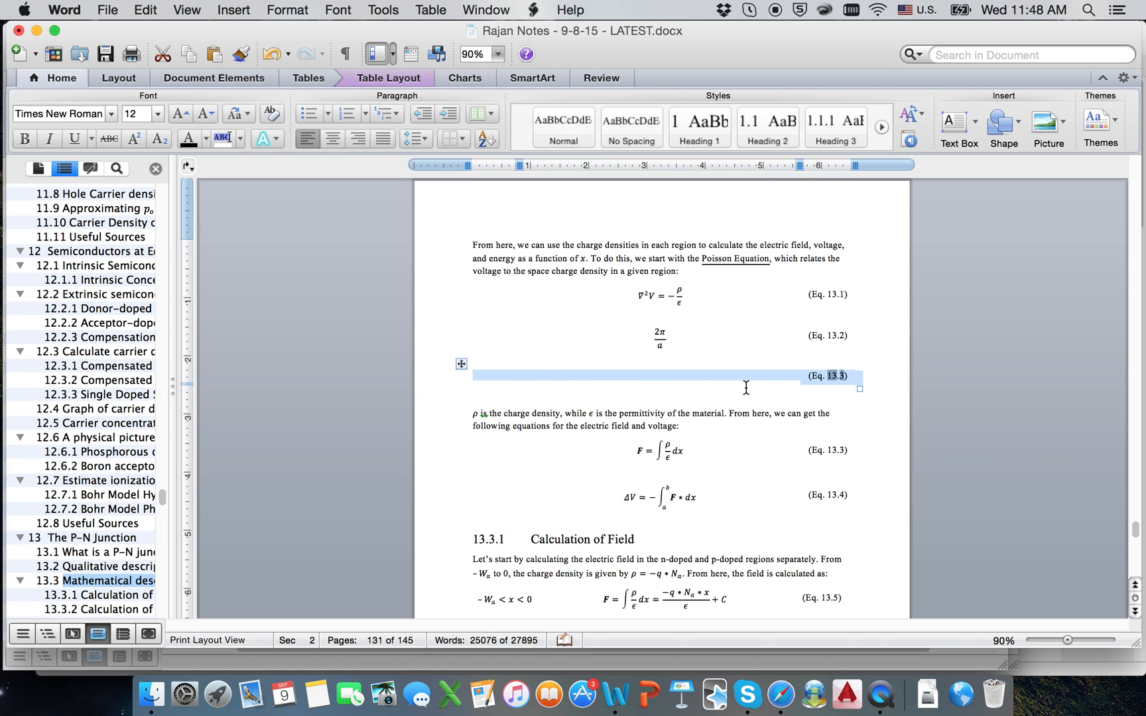
Step: Return to Example Document.docx and insert two more "newequation" AutoText entries on new lines above the heading "Blueberry"
{"action": "right_click", "coordinate": [623, 707]}
{"action": "left_click", "coordinate": [660, 485]}
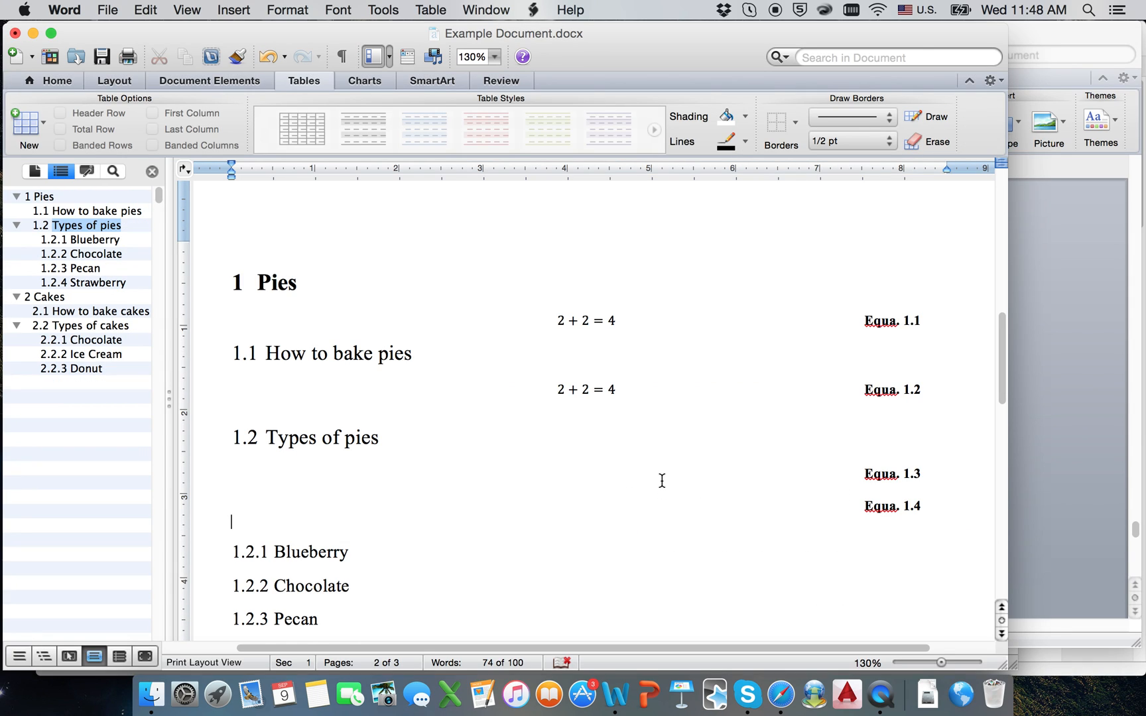
{"action": "scroll", "coordinate": [661, 481], "scroll_direction": "down", "scroll_amount": 1}
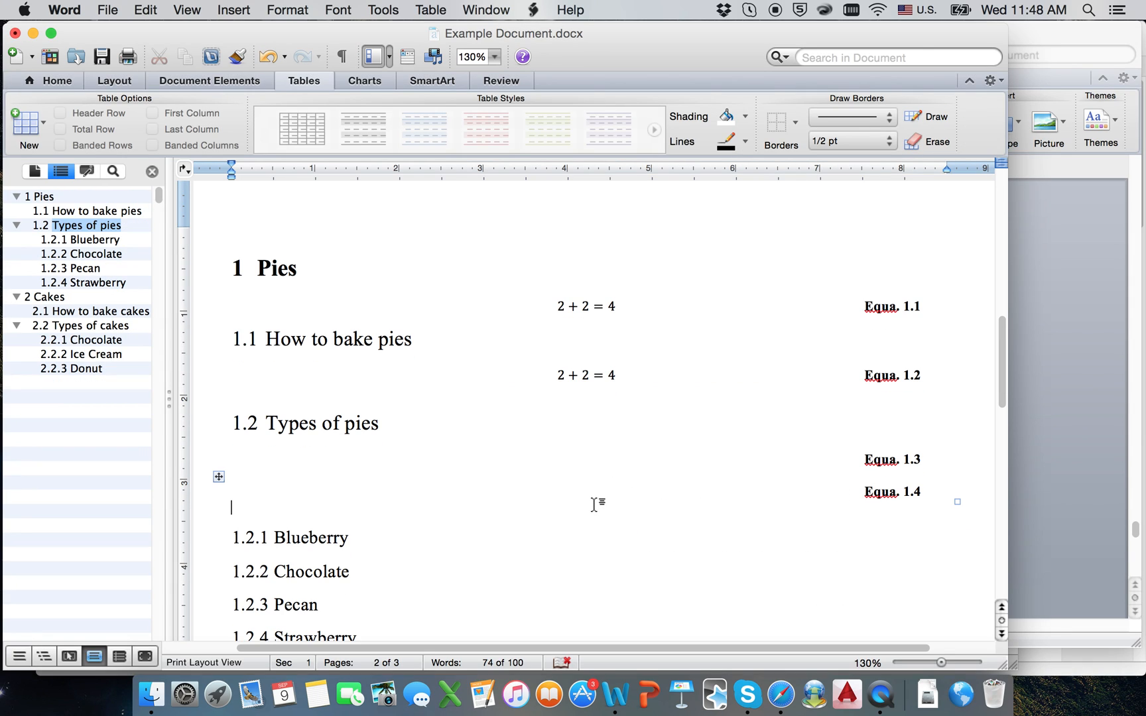
{"action": "key", "text": "Return"}
{"action": "type", "text": "newequ"}
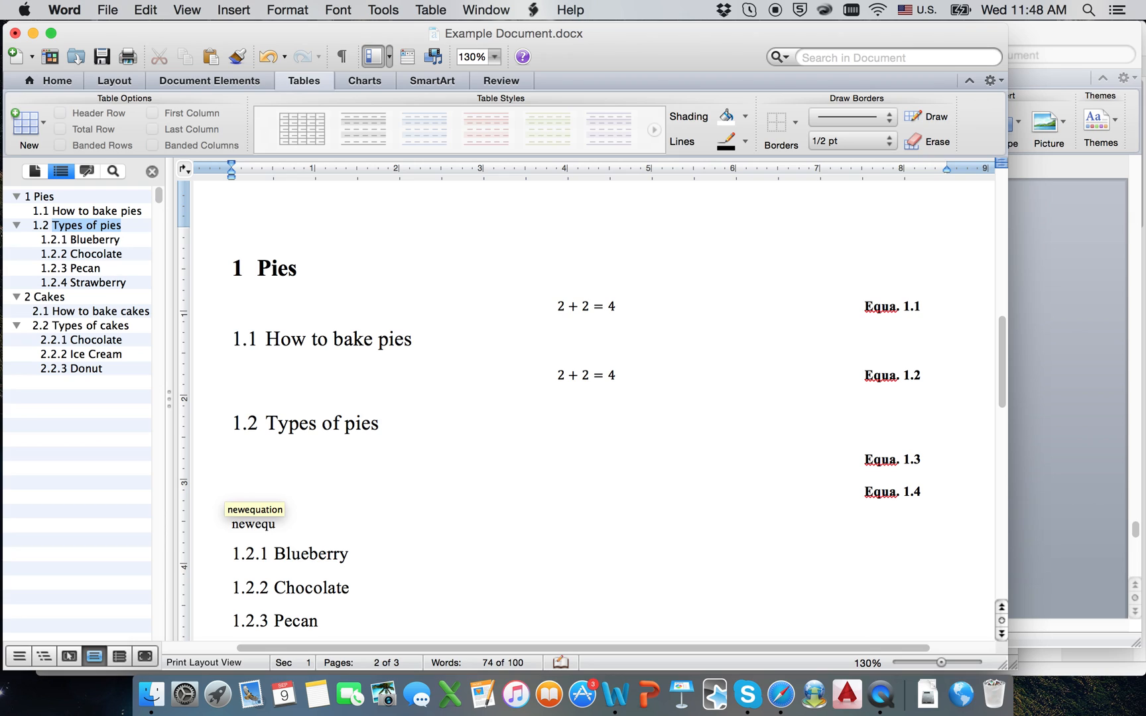
{"action": "key", "text": "Return"}
{"action": "key", "text": "Return"}
{"action": "type", "text": "neq"}
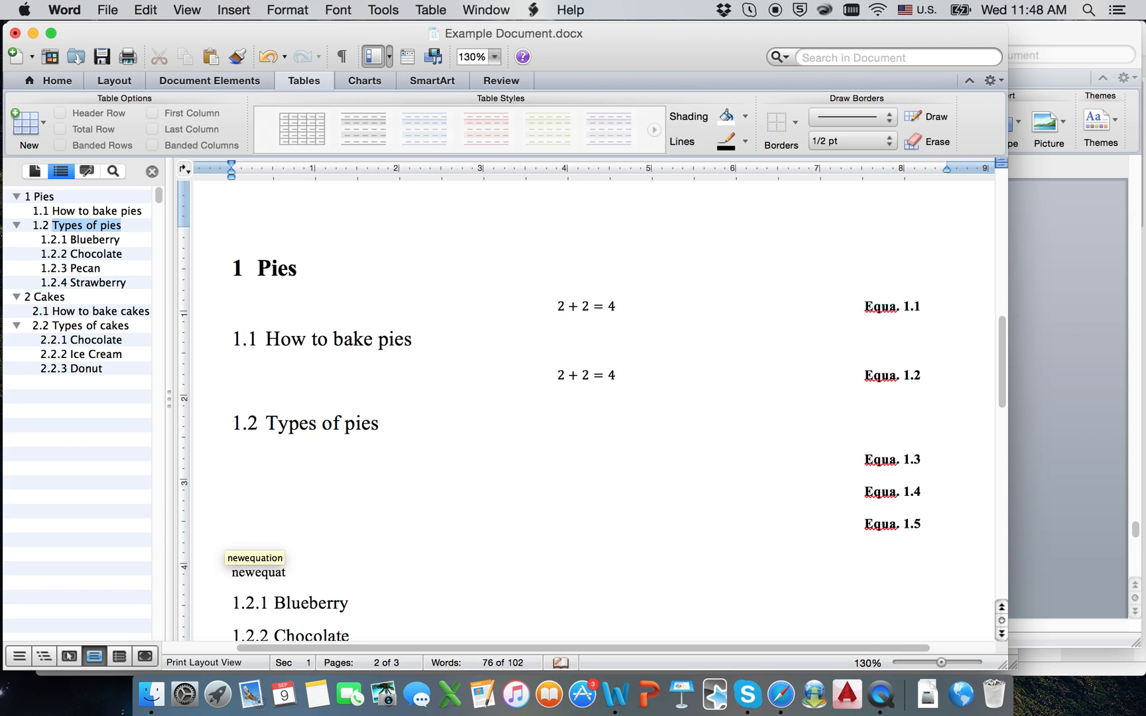
{"action": "key", "text": "Return"}
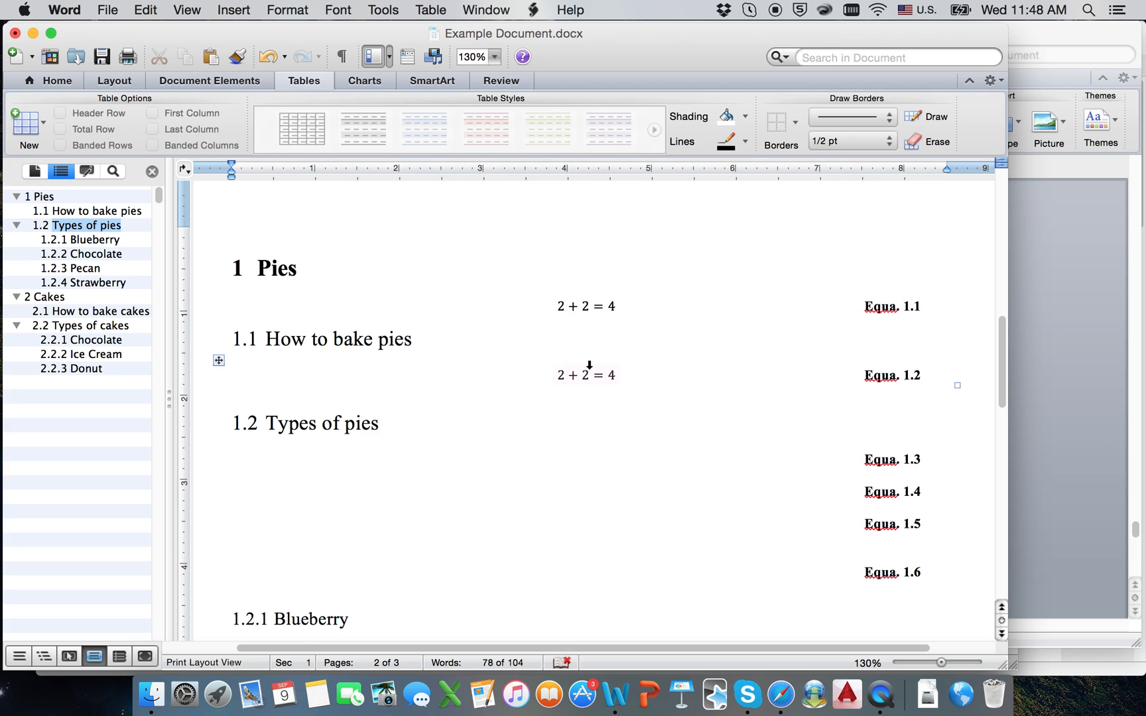
Step: Copy the 2 + 2 = 4 equation from the Equa. 1.2 table into the empty middle cell of the Equa. 1.6 table
{"action": "scroll", "coordinate": [589, 368], "scroll_direction": "down", "scroll_amount": 1}
{"action": "left_click", "coordinate": [561, 346]}
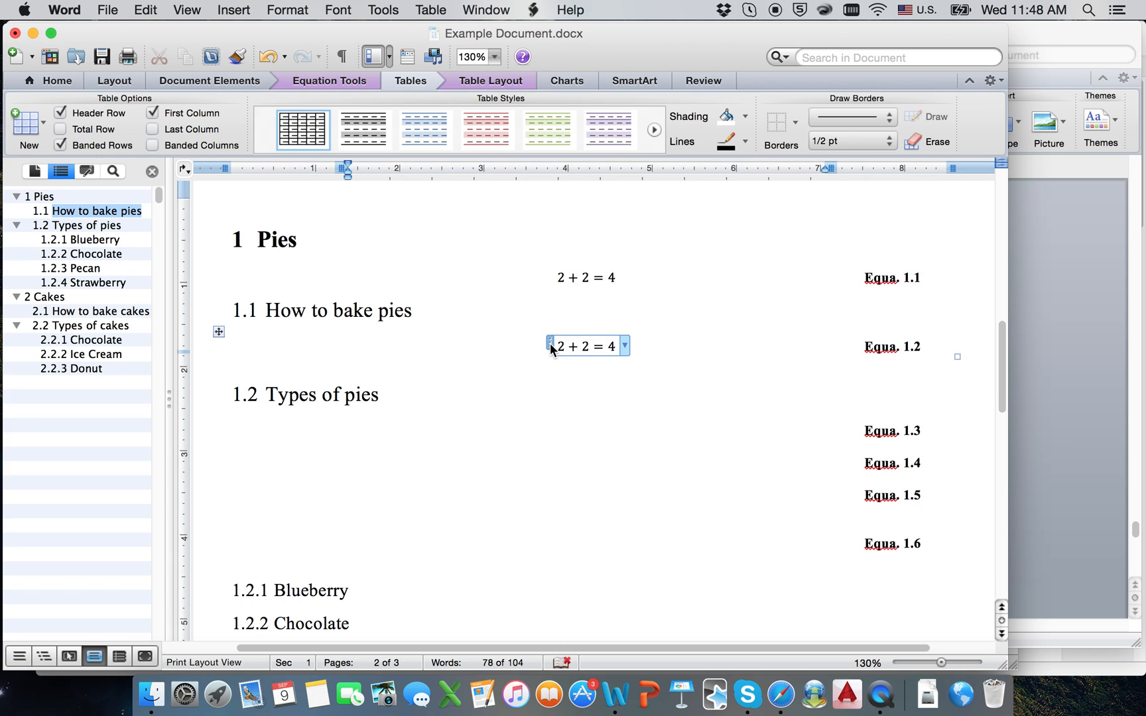
{"action": "left_click", "coordinate": [551, 346]}
{"action": "key", "text": "super+c"}
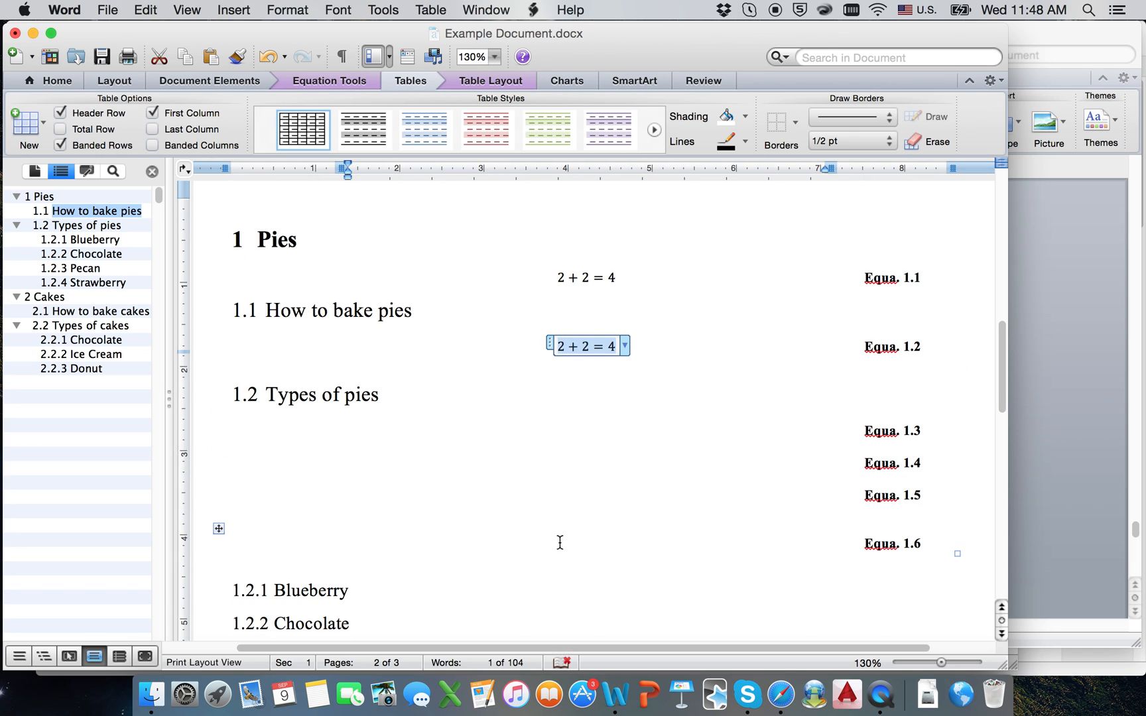
{"action": "left_click", "coordinate": [558, 540]}
{"action": "key", "text": "super+v"}
{"action": "left_click", "coordinate": [559, 543]}
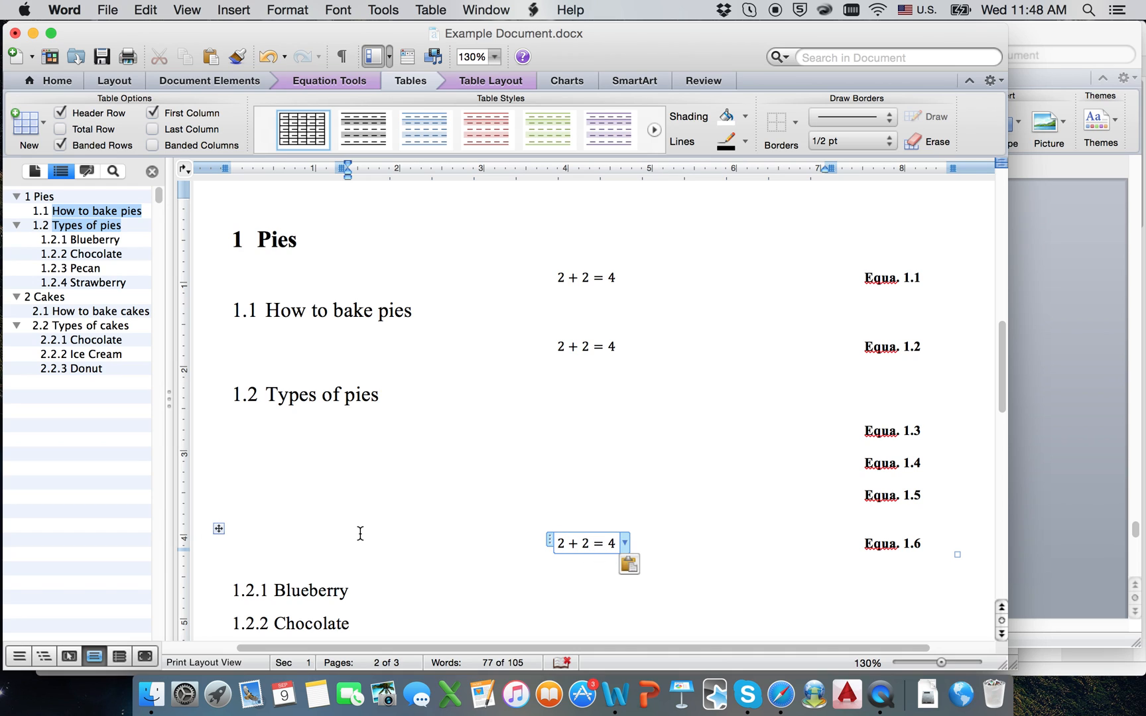
Step: Select the whole Equa. 1.6 table and check the options available for AutoText insertion
{"action": "left_click", "coordinate": [219, 529]}
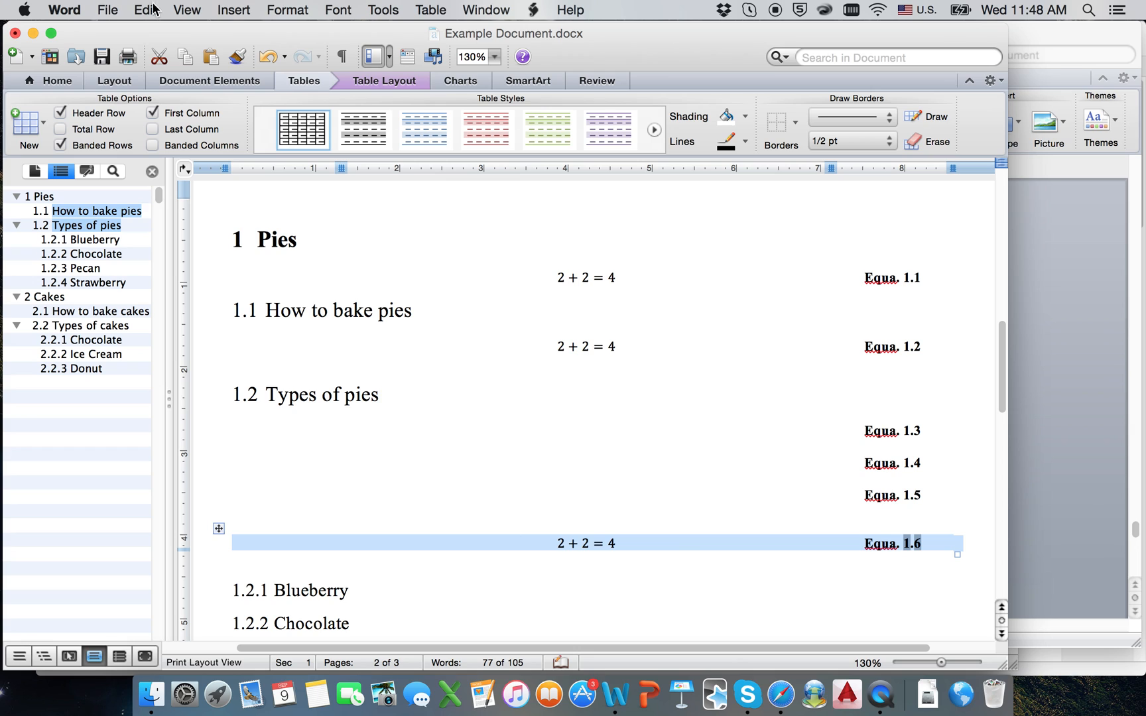
{"action": "left_click", "coordinate": [233, 10]}
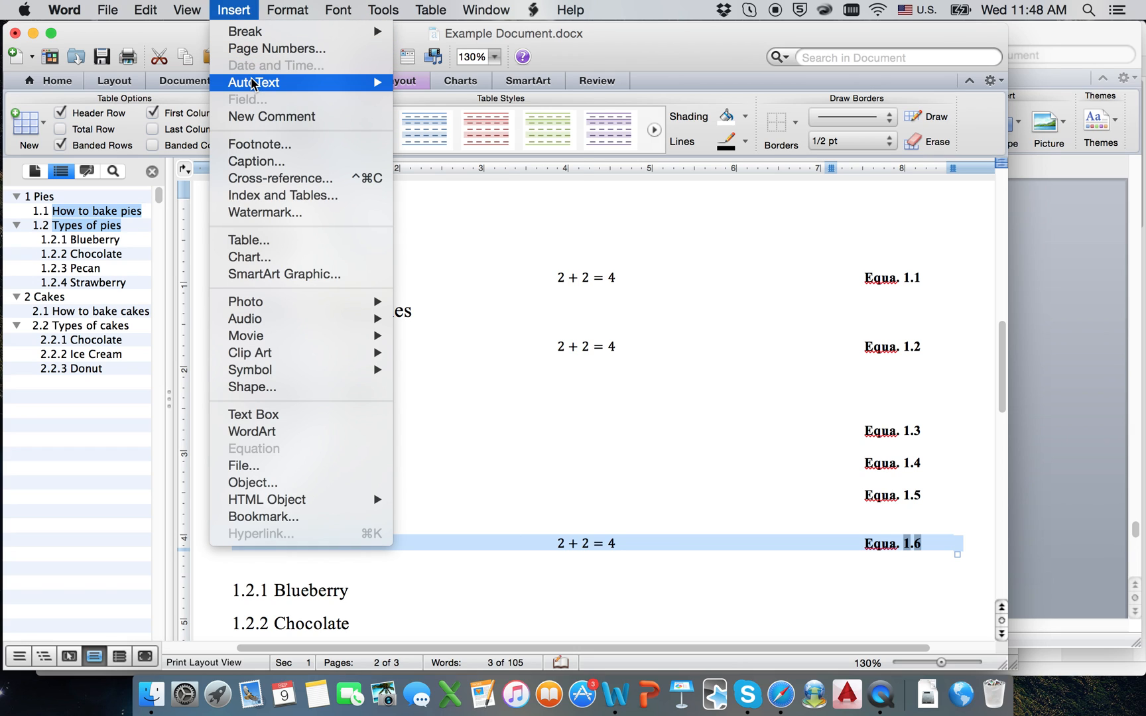
{"action": "mouse_move", "coordinate": [265, 82]}
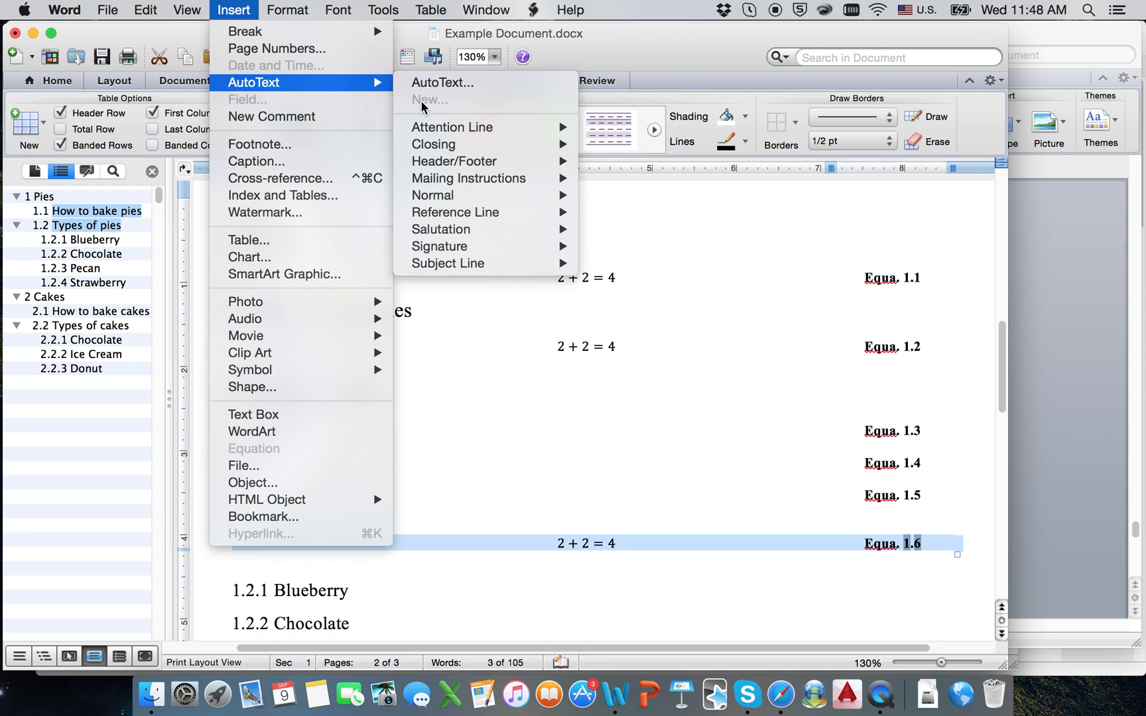
{"action": "left_click", "coordinate": [568, 503]}
Step: Copy the 2 + 2 = 4 equation in the Equa. 1.6 table and delete it from the middle cell
{"action": "left_click", "coordinate": [573, 552]}
{"action": "left_click", "coordinate": [557, 536]}
{"action": "left_click", "coordinate": [561, 544]}
{"action": "left_click", "coordinate": [549, 541]}
{"action": "key", "text": "super+c"}
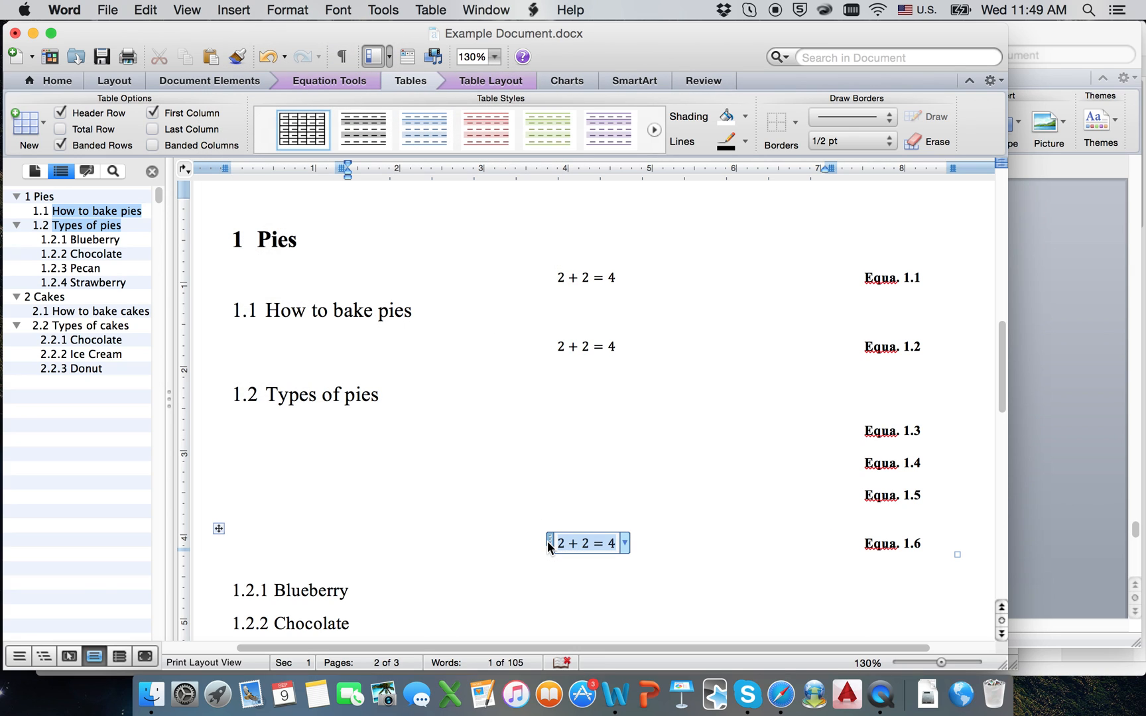
{"action": "key", "text": "BackSpace"}
{"action": "scroll", "coordinate": [563, 498], "scroll_direction": "up", "scroll_amount": 1}
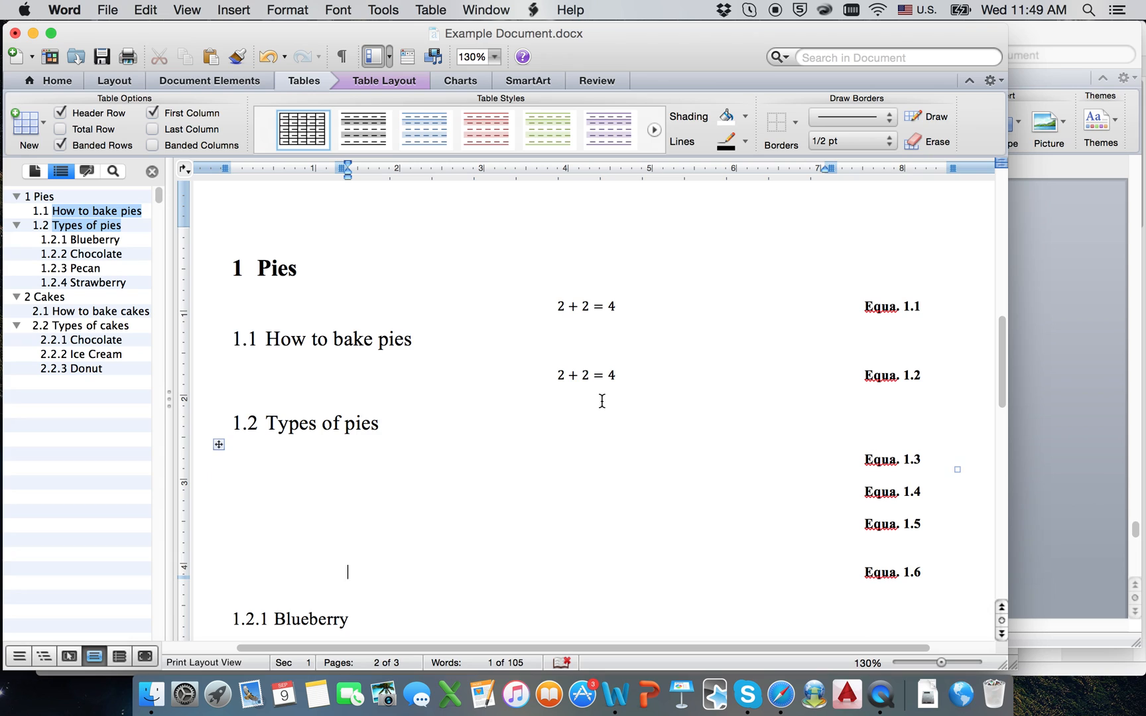
{"action": "scroll", "coordinate": [603, 392], "scroll_direction": "down", "scroll_amount": 2}
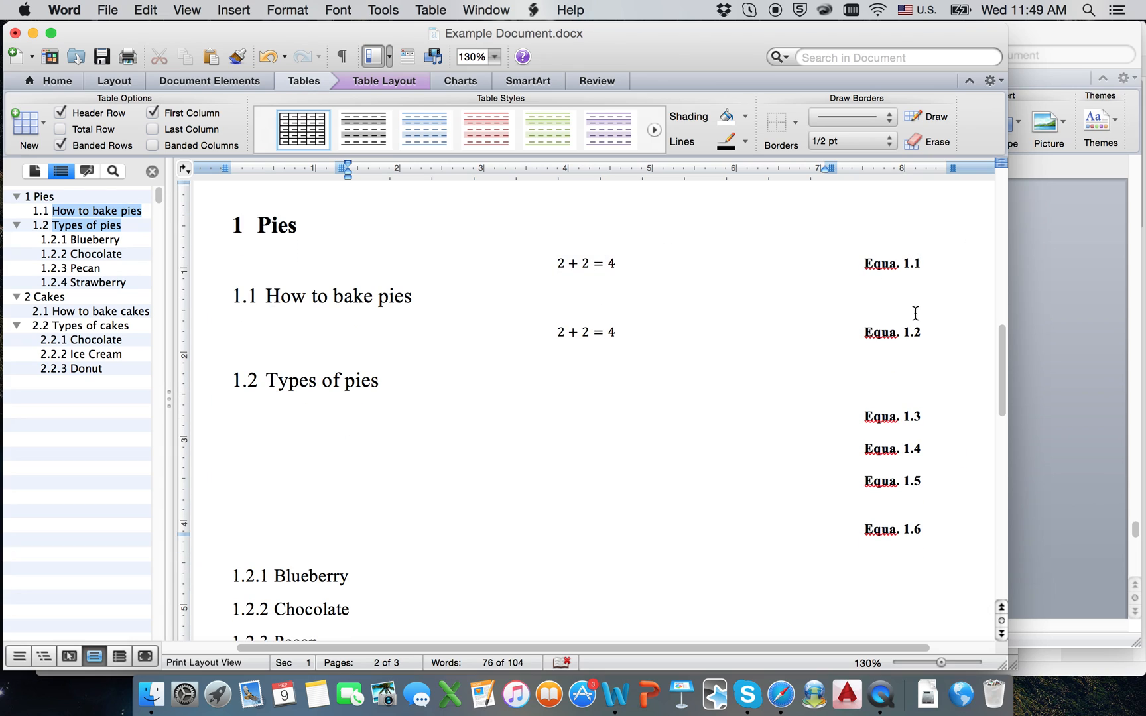
{"action": "scroll", "coordinate": [619, 532], "scroll_direction": "down", "scroll_amount": 5}
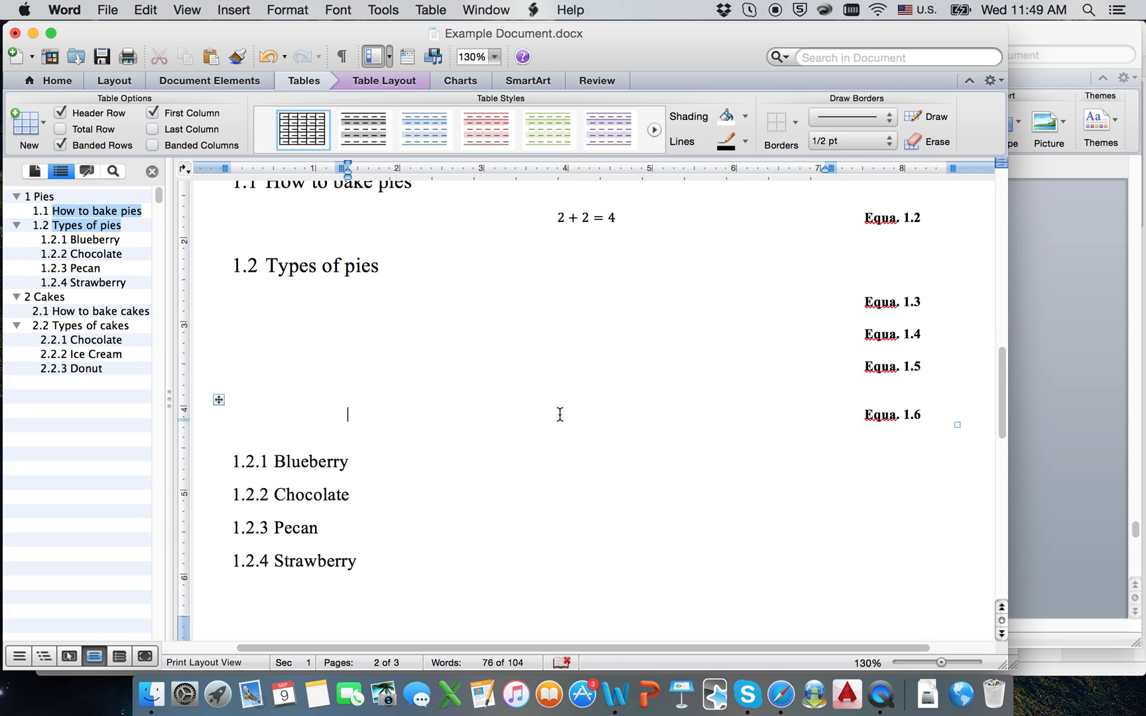
{"action": "scroll", "coordinate": [561, 404], "scroll_direction": "up", "scroll_amount": 6}
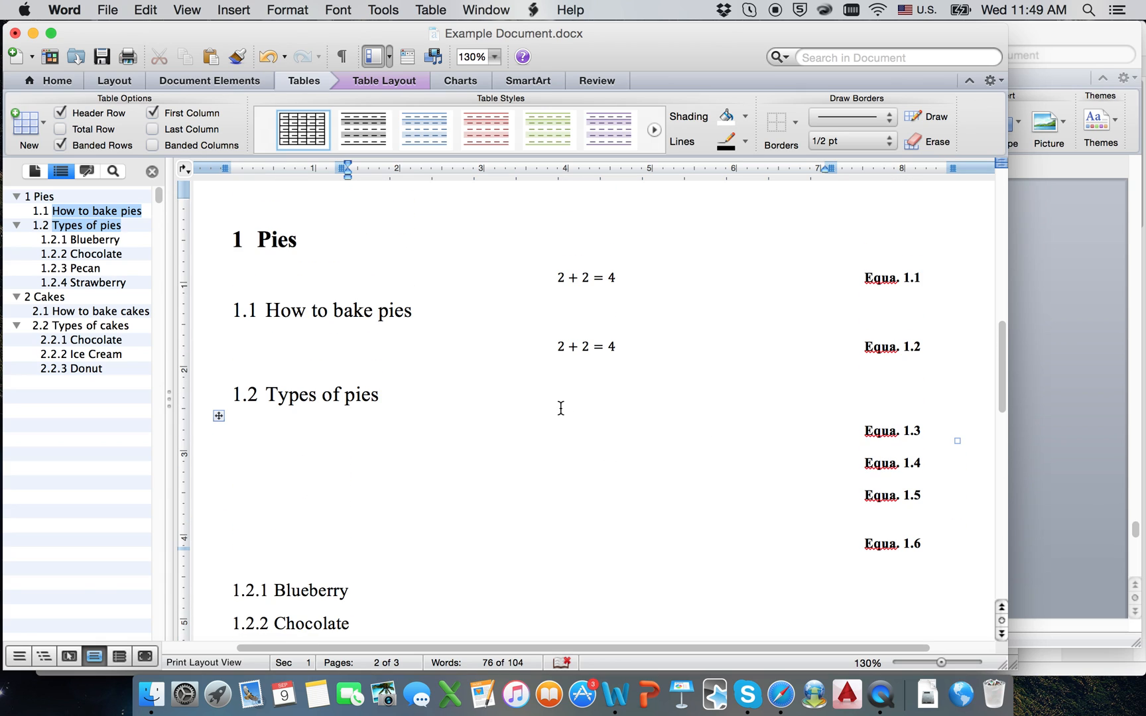
{"action": "left_click", "coordinate": [550, 346]}
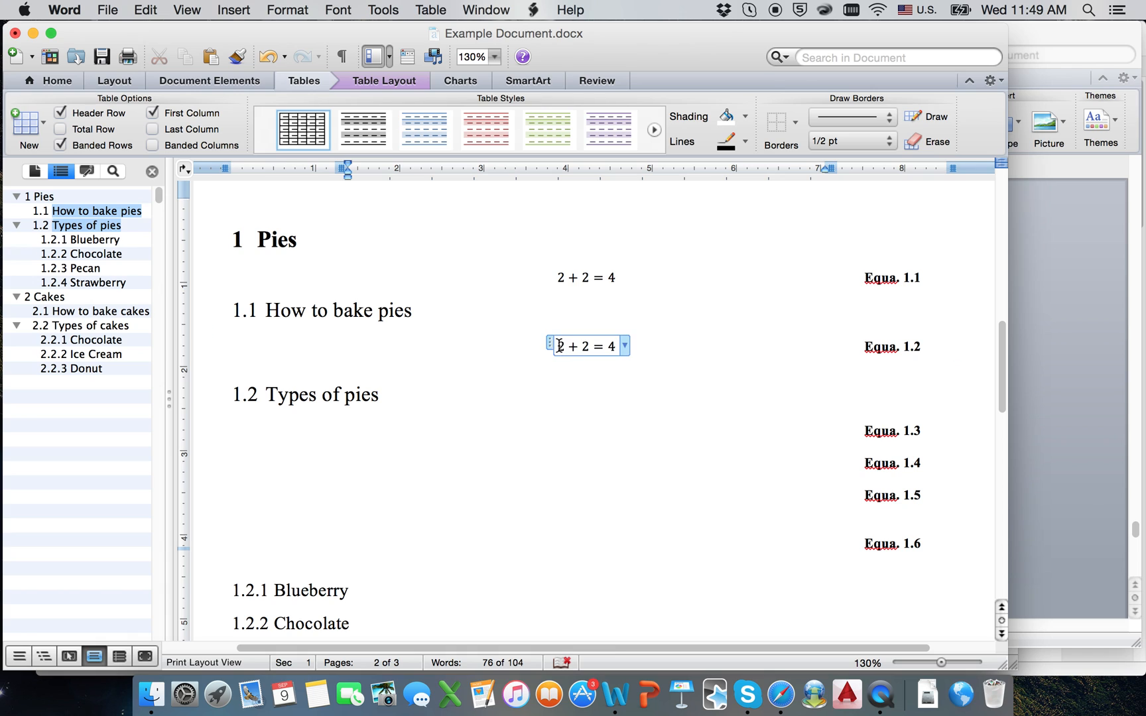
{"action": "left_click", "coordinate": [547, 345]}
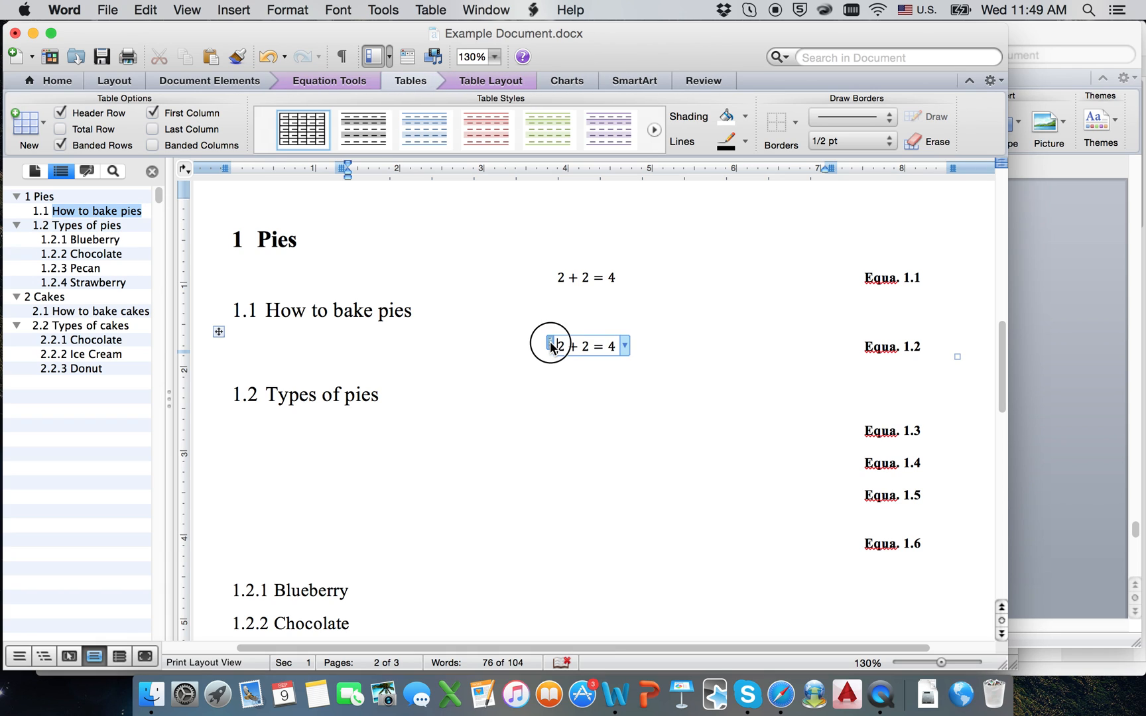
{"action": "left_click", "coordinate": [596, 551]}
{"action": "left_click", "coordinate": [592, 542]}
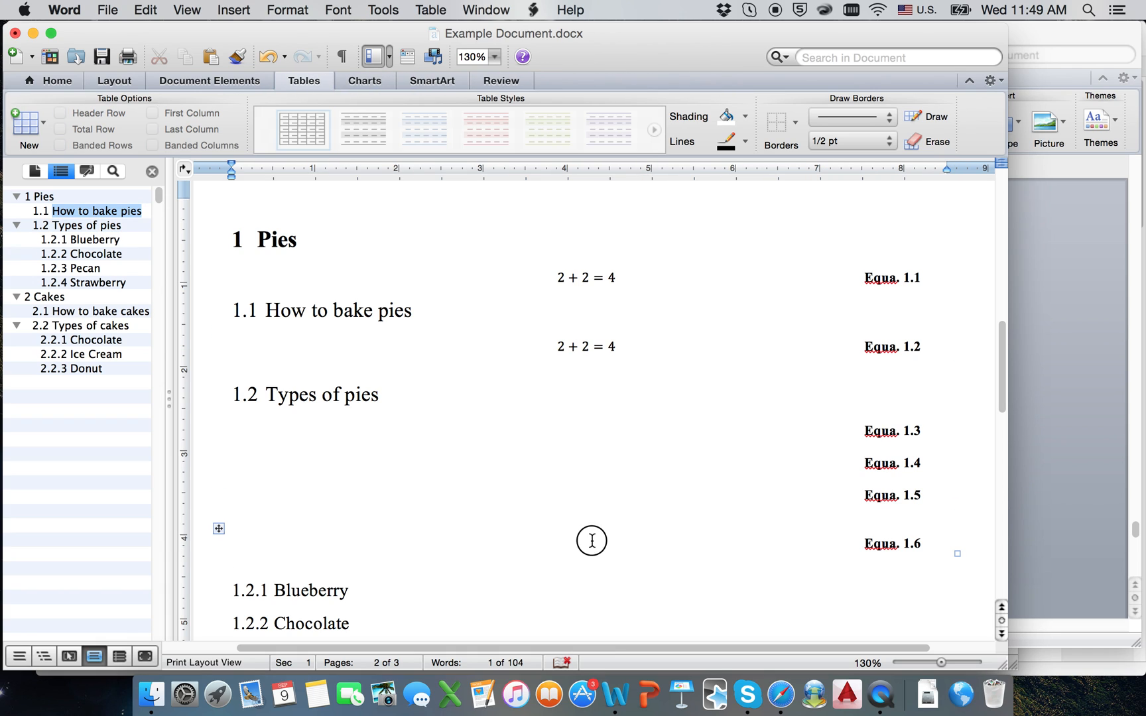
Step: Add blank lines above the Equa. 1.6 table and paste the copied 2 + 2 = 4 equation there
{"action": "scroll", "coordinate": [587, 561], "scroll_direction": "down", "scroll_amount": 2}
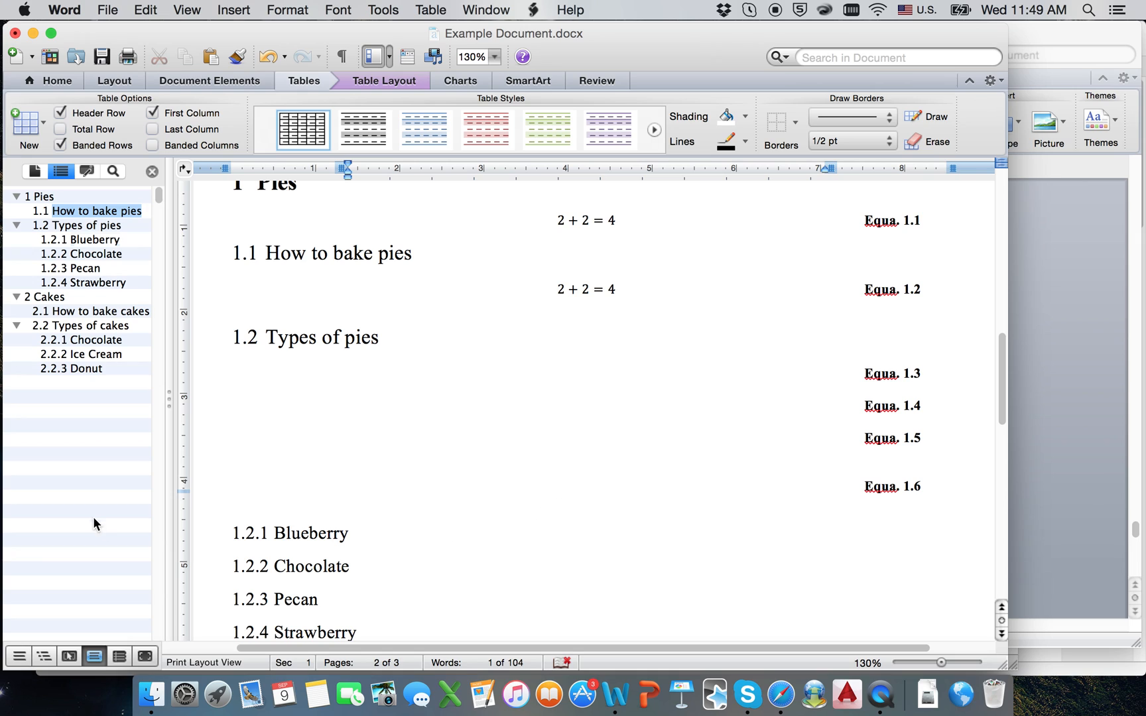
{"action": "key", "text": "Down"}
{"action": "left_click", "coordinate": [286, 516]}
{"action": "left_click", "coordinate": [589, 464]}
{"action": "key", "text": "Return"}
{"action": "key", "text": "Return"}
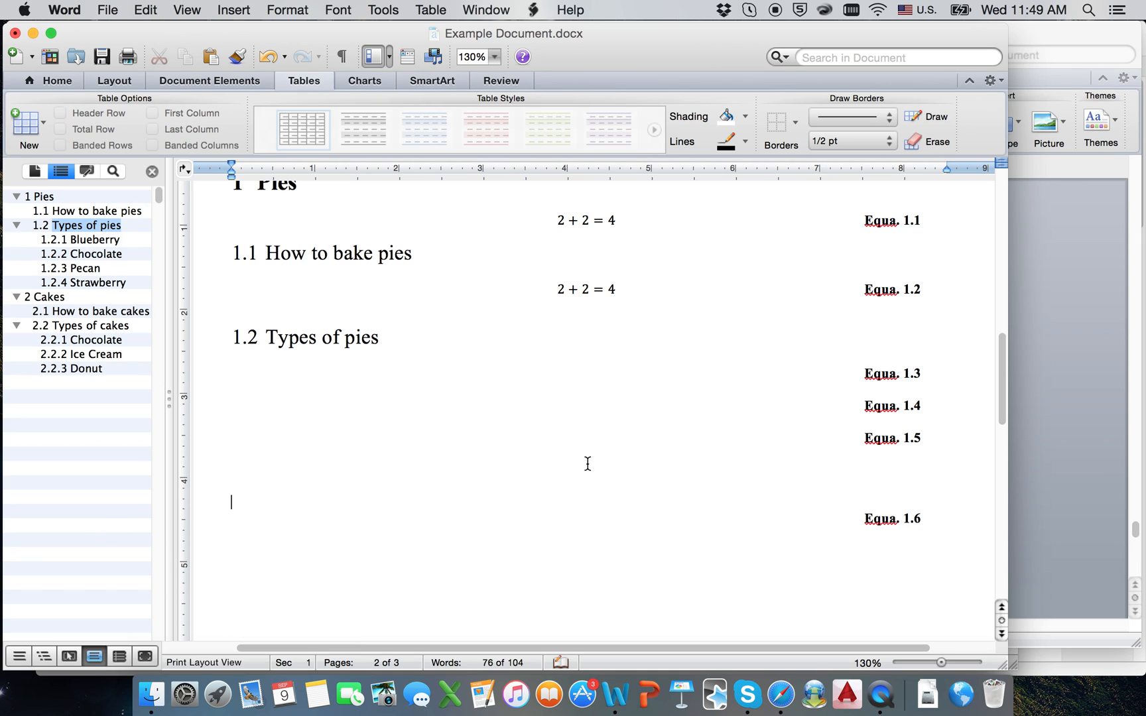
{"action": "left_click", "coordinate": [576, 465]}
{"action": "left_click", "coordinate": [571, 490]}
{"action": "key", "text": "super+v"}
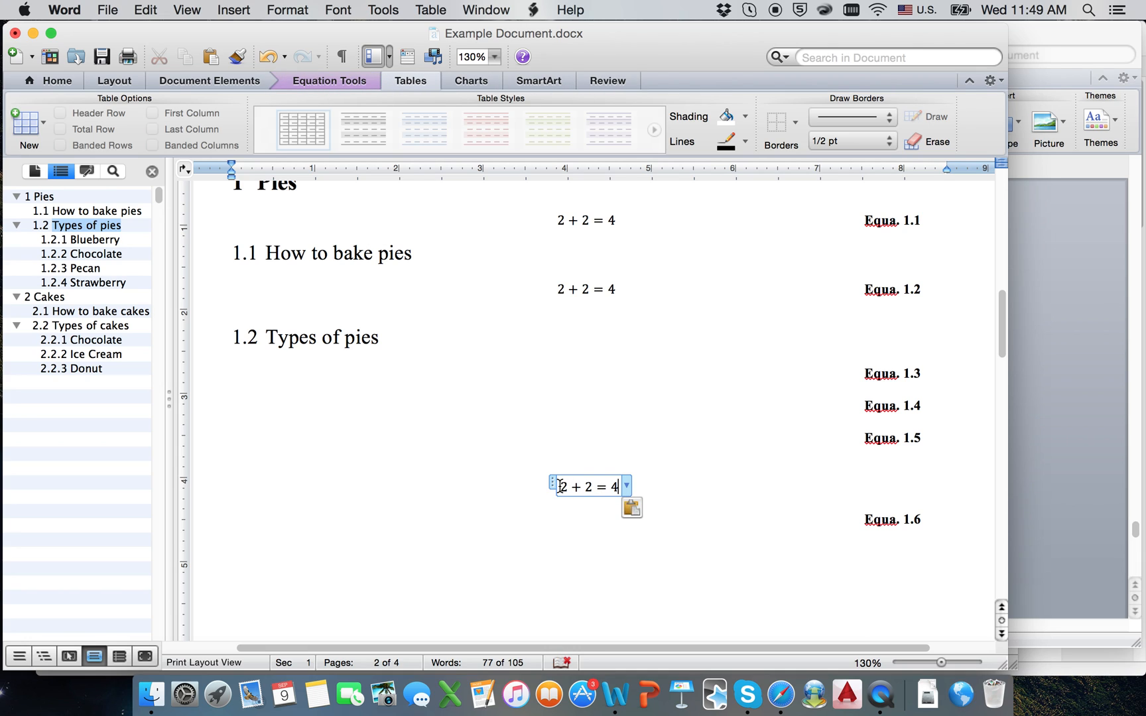
Step: Bring up the equation editing tools and look at the subscript and superscript structures
{"action": "left_click", "coordinate": [353, 81]}
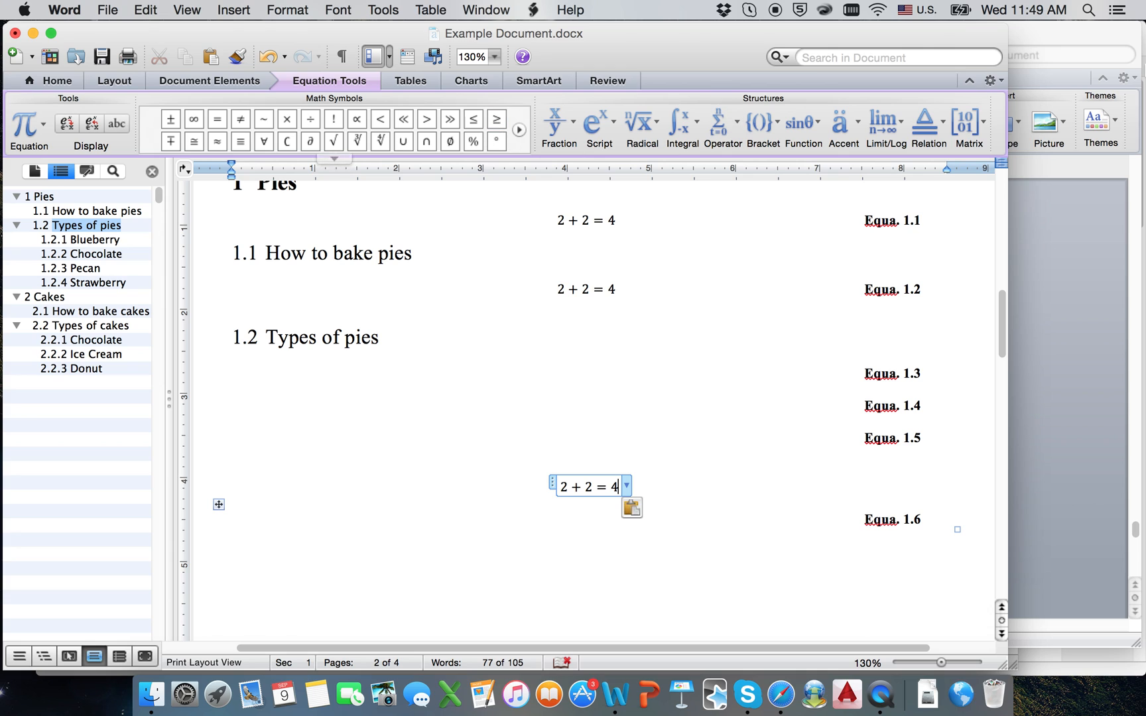
{"action": "left_click", "coordinate": [557, 123]}
{"action": "left_click", "coordinate": [563, 128]}
{"action": "left_click", "coordinate": [601, 127]}
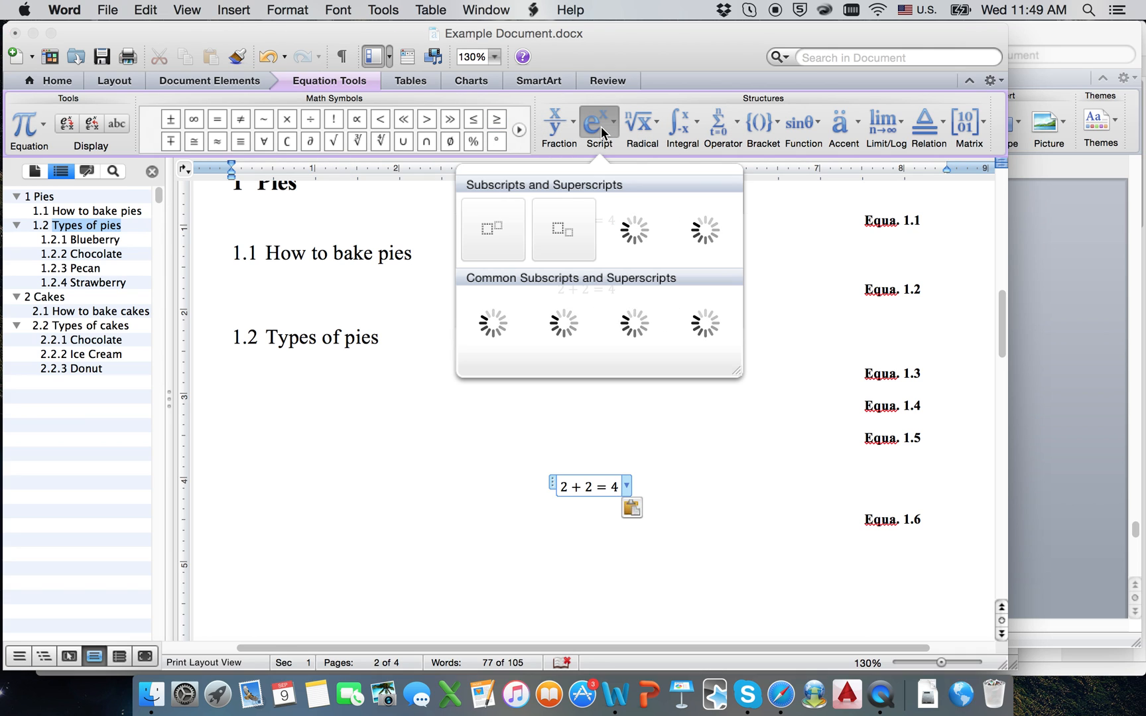
{"action": "left_click", "coordinate": [601, 126]}
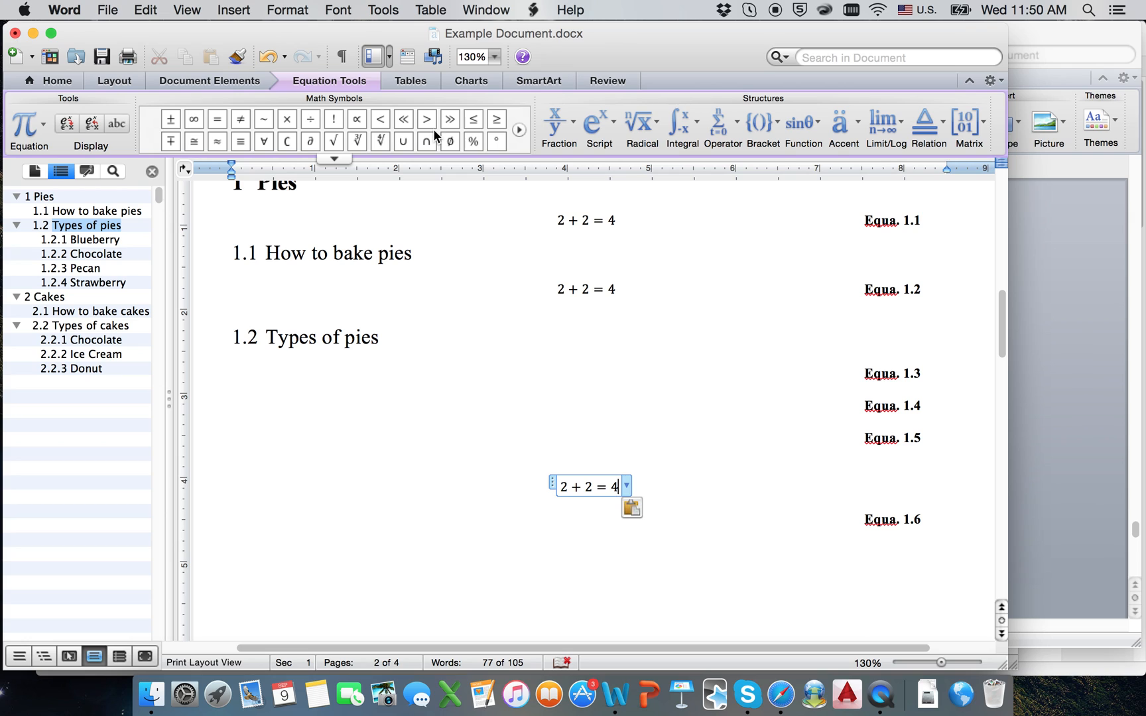
Step: Try the superscript structure on the pasted 2 + 2 = 4 equation, and delete that equation
{"action": "left_click", "coordinate": [564, 489]}
{"action": "left_click_drag", "start_coordinate": [561, 490], "coordinate": [617, 488]}
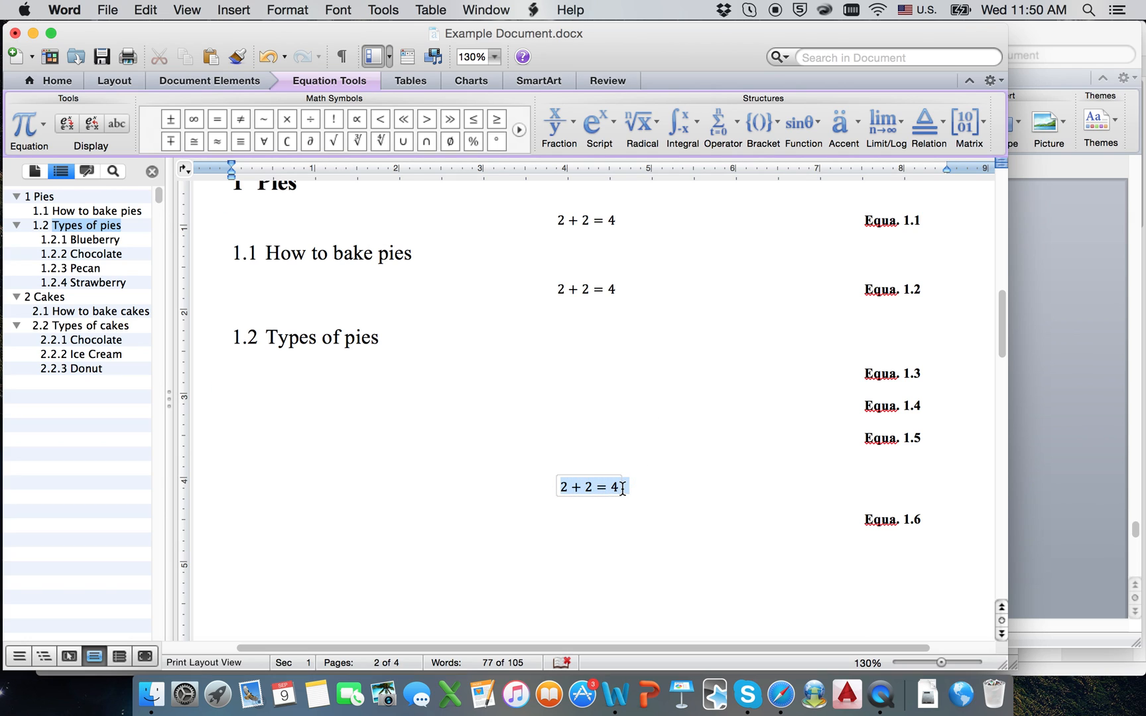
{"action": "left_click", "coordinate": [590, 127]}
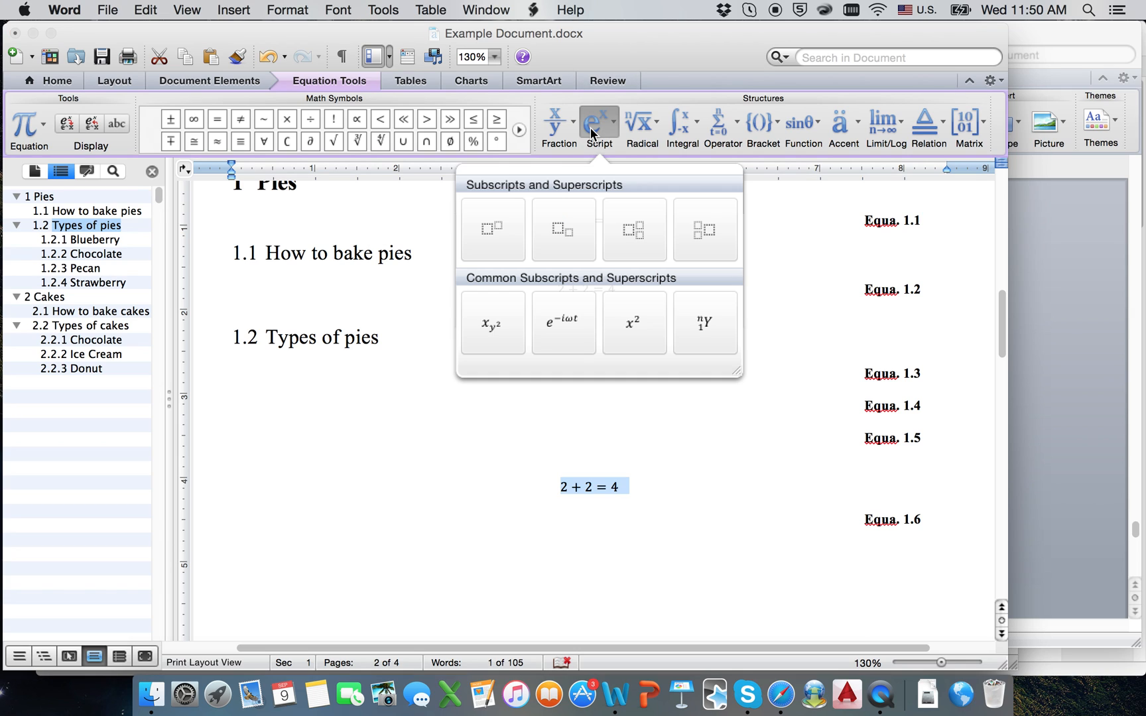
{"action": "left_click", "coordinate": [504, 212]}
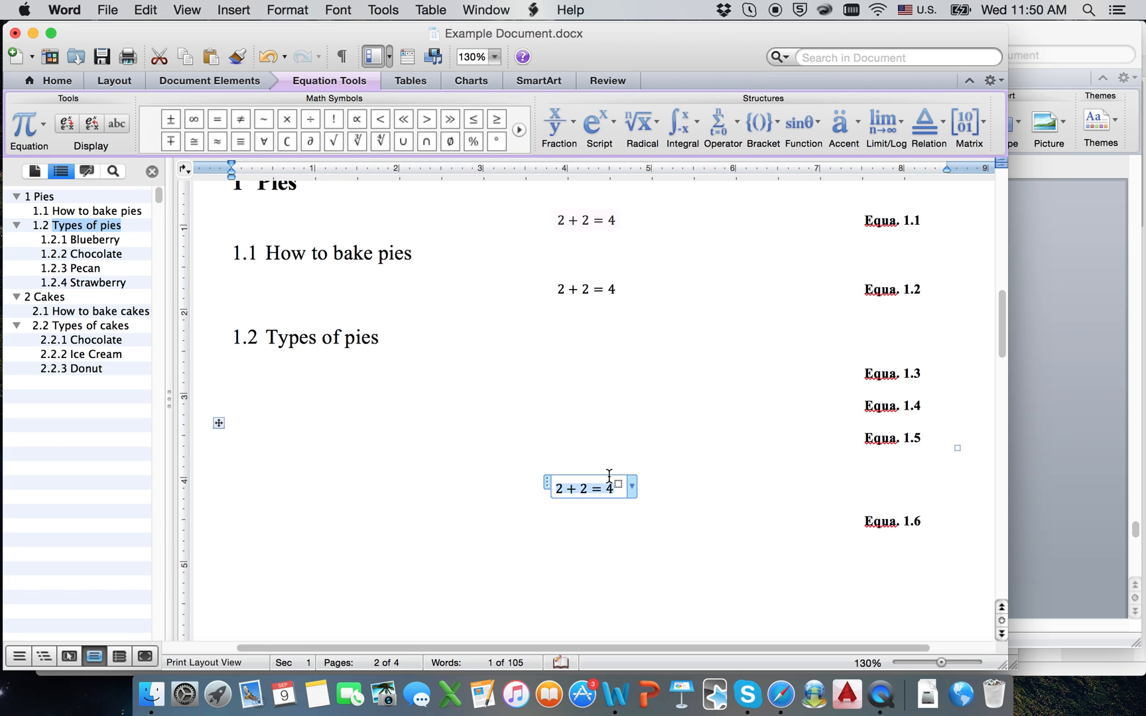
{"action": "key", "text": "BackSpace"}
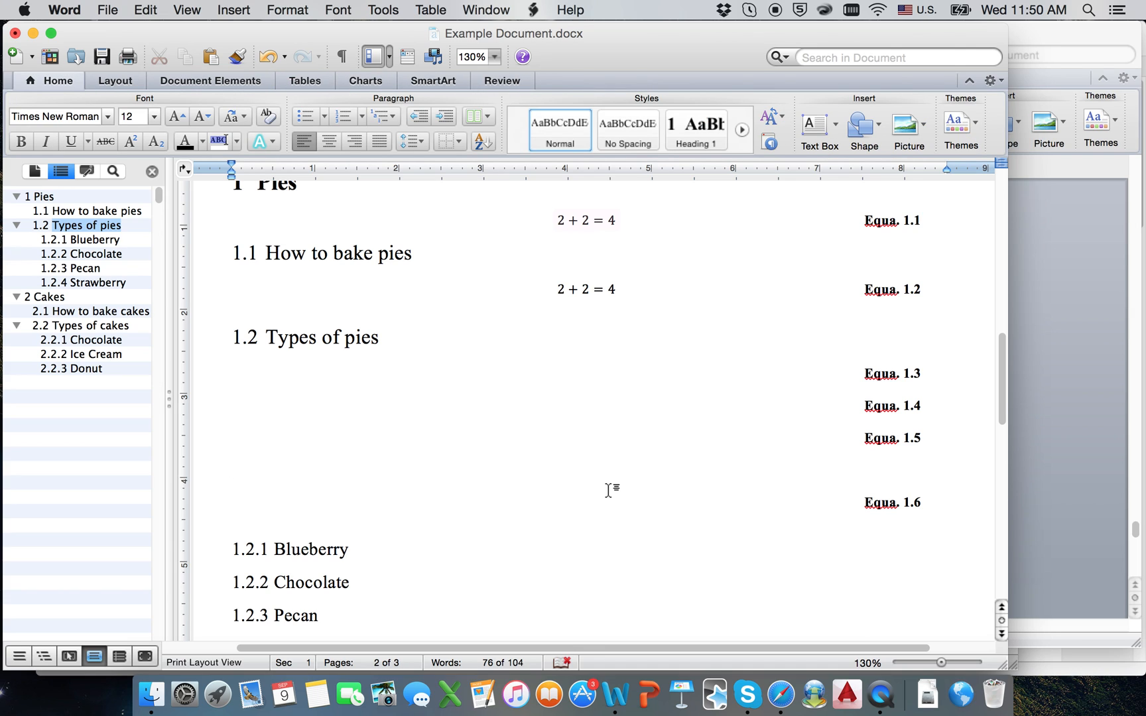
Step: Insert a new equation on the blank line above the Equa. 1.6 table and build e with superscript x in it
{"action": "key", "text": "ctrl+="}
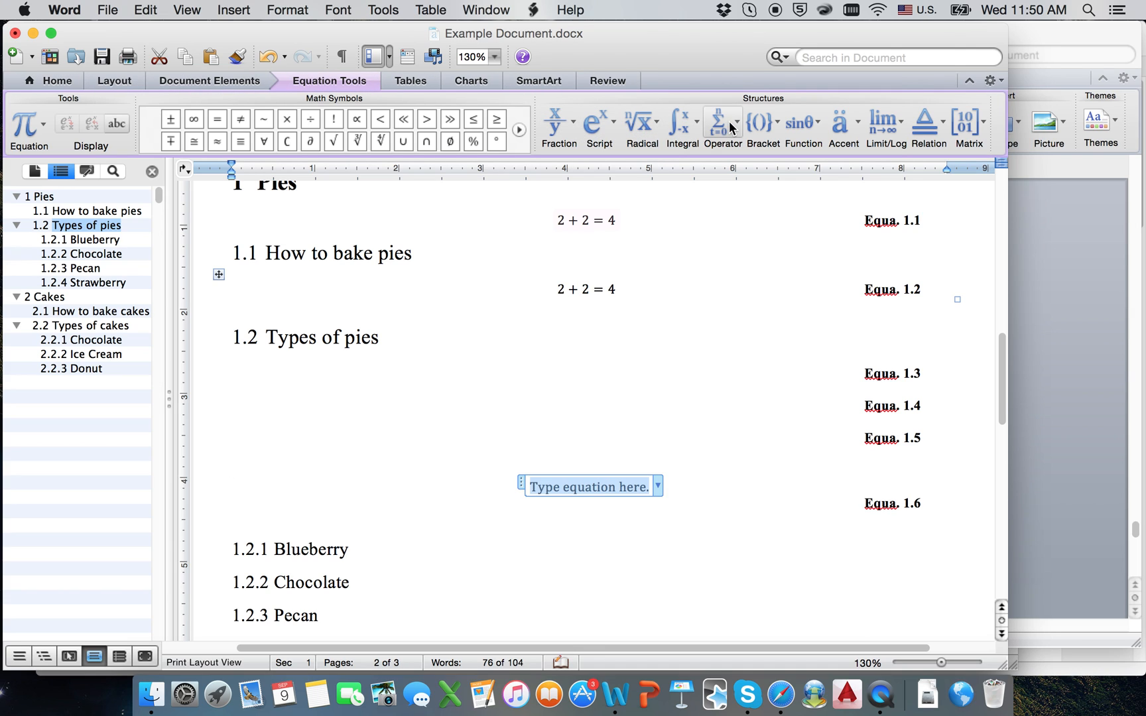
{"action": "left_click", "coordinate": [598, 135]}
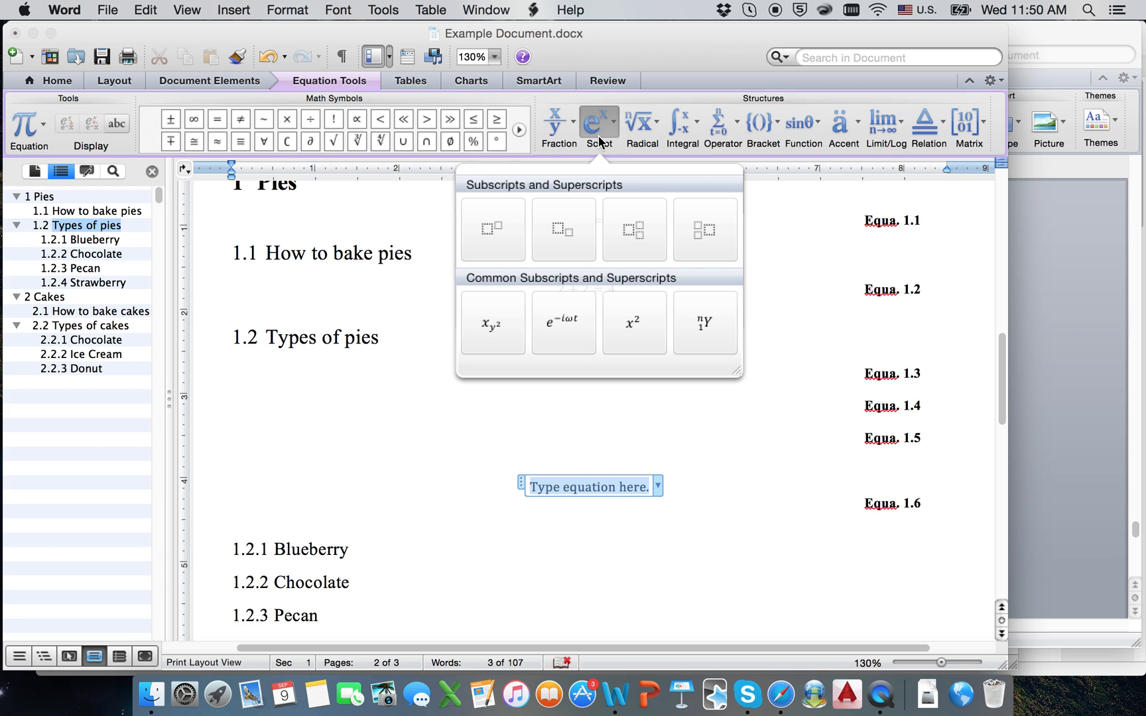
{"action": "left_click", "coordinate": [502, 225]}
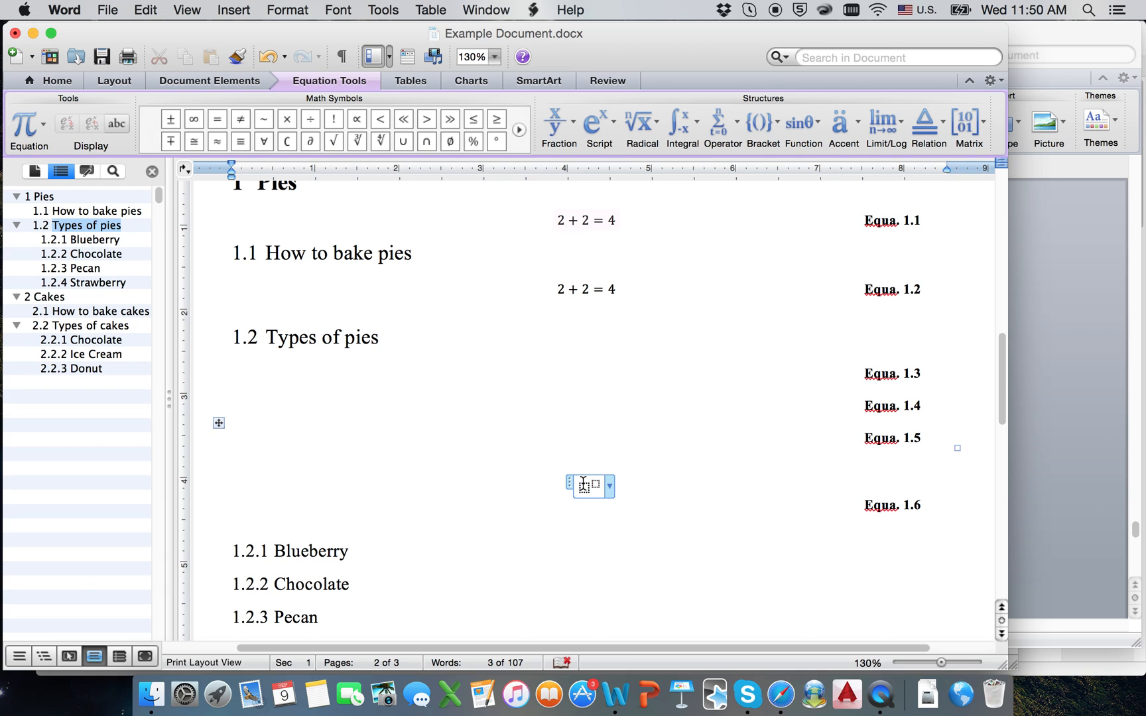
{"action": "left_click", "coordinate": [583, 484]}
{"action": "type", "text": "e"}
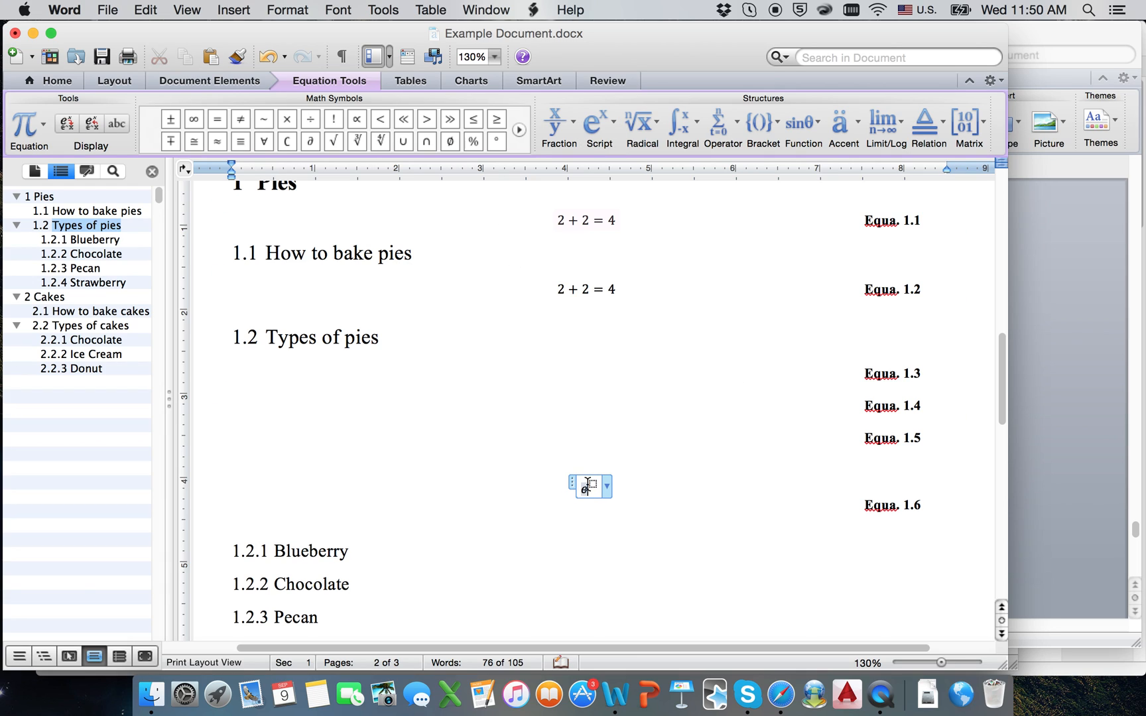
{"action": "left_click", "coordinate": [591, 483]}
{"action": "type", "text": "x "}
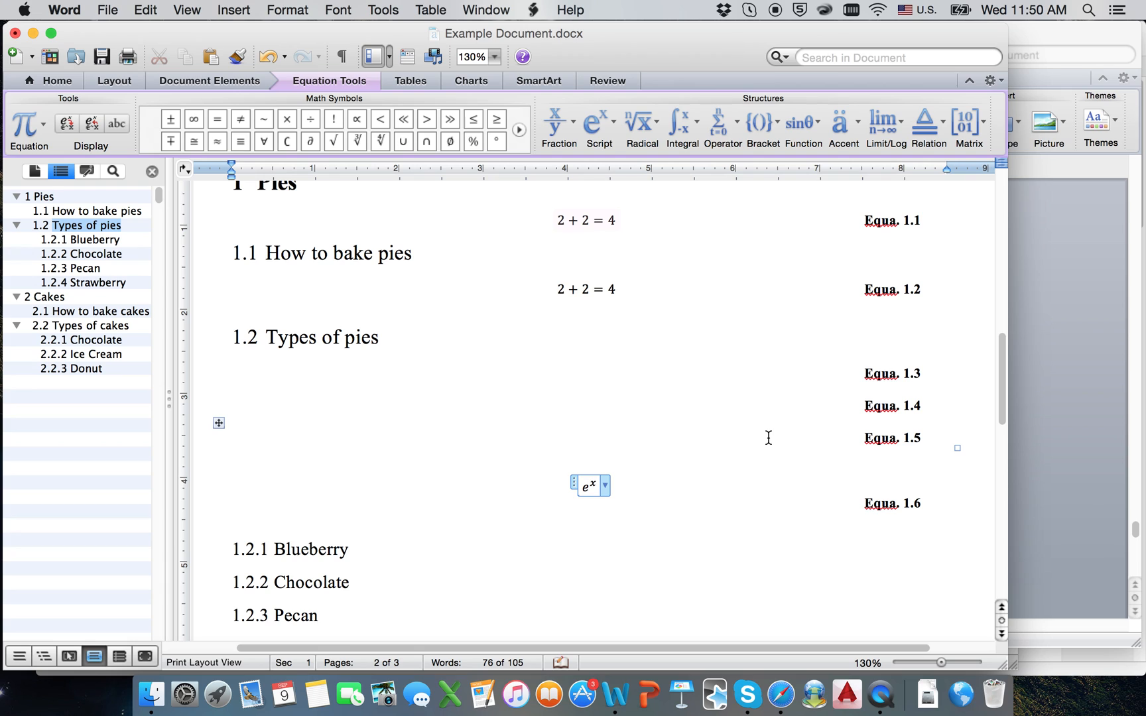
Step: Extend the e^x equation with an equals sign and a stacked fraction whose numerator is 2
{"action": "type", "text": "="}
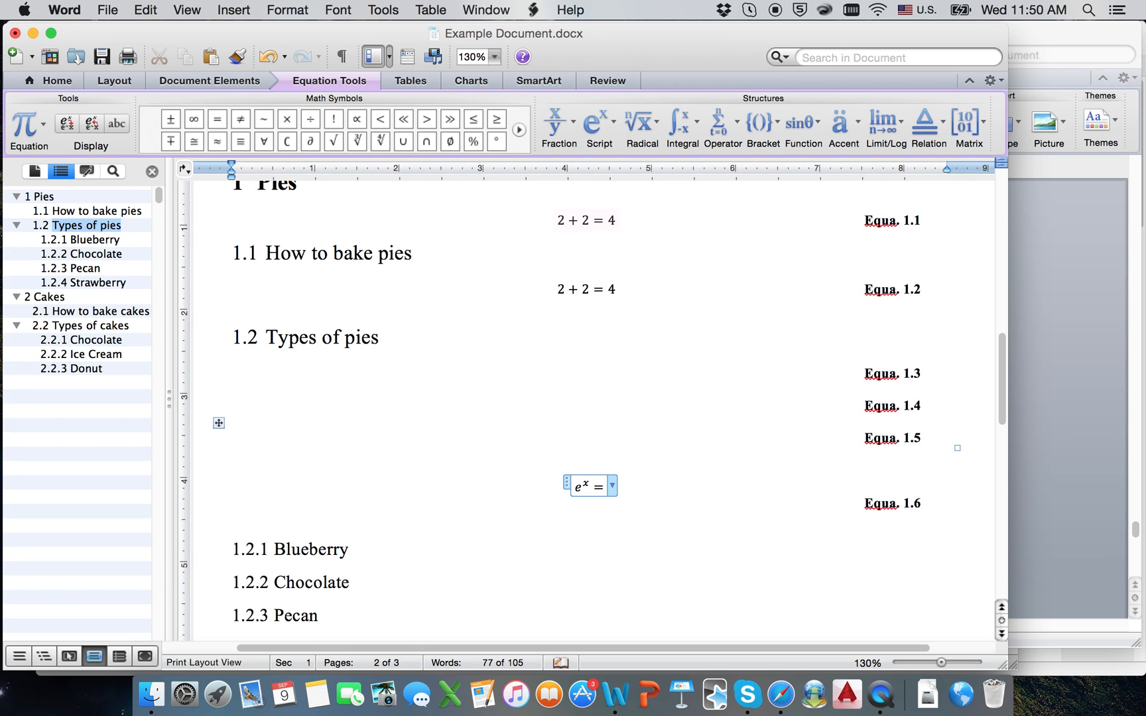
{"action": "left_click", "coordinate": [554, 126]}
{"action": "left_click", "coordinate": [451, 229]}
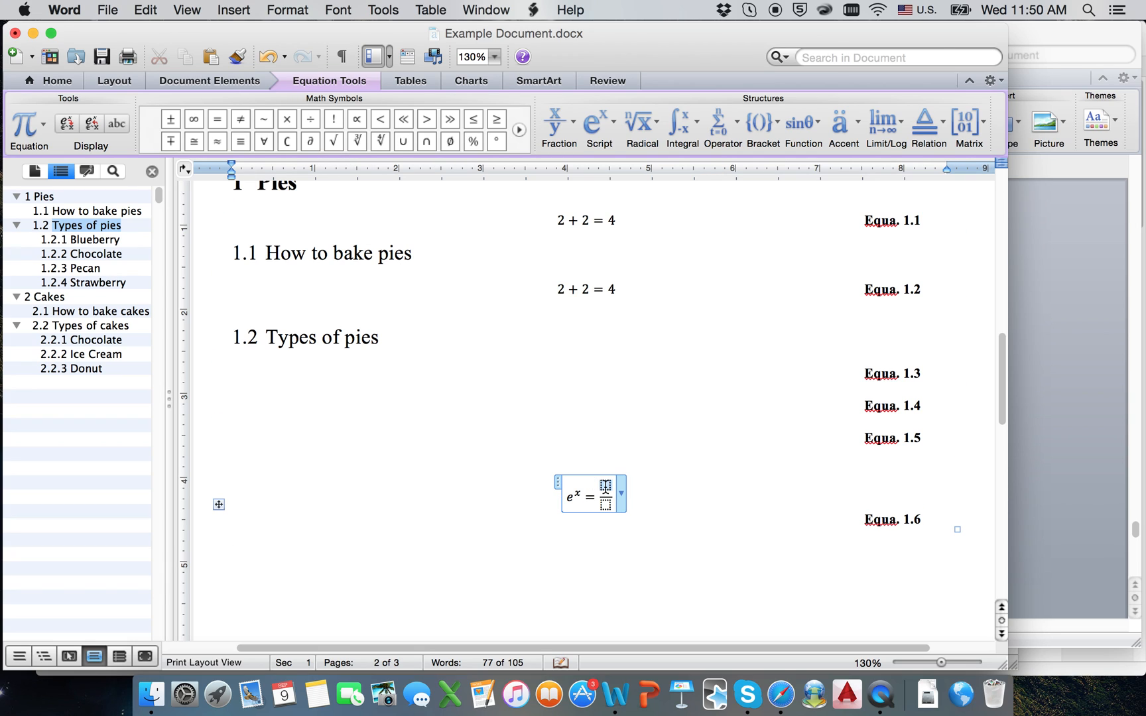
{"action": "type", "text": "2"}
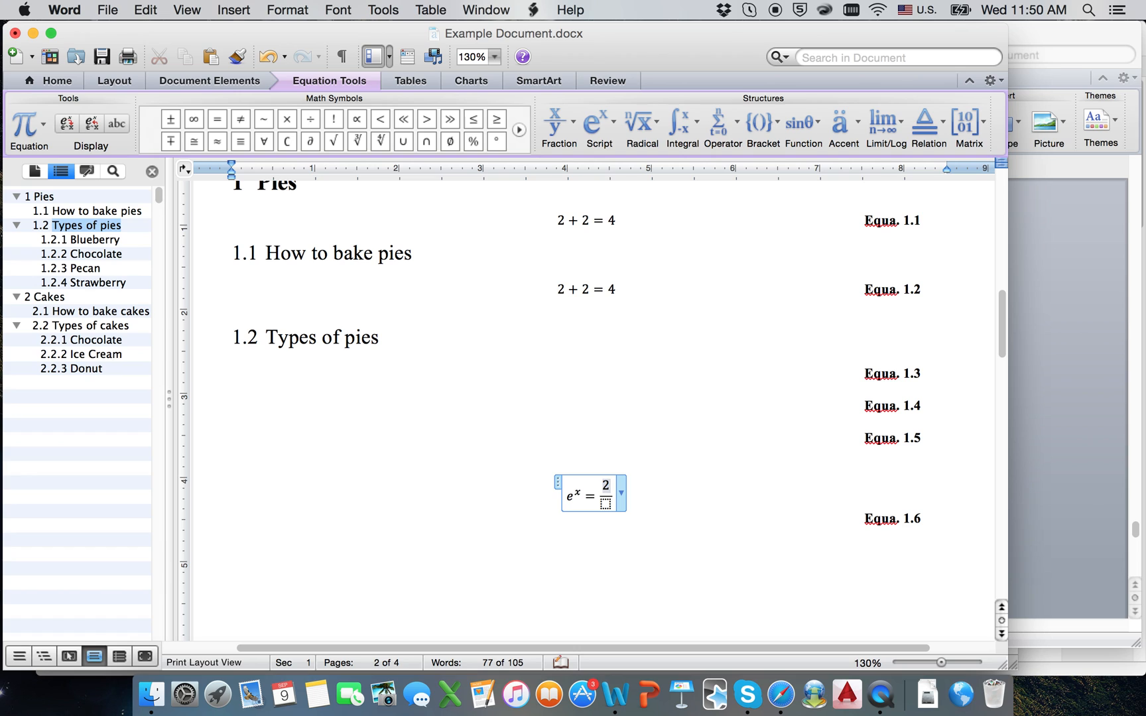
Step: Complete the fraction in the e^x equation by adding π after the 2 in the numerator and a as the denominator
{"action": "left_click", "coordinate": [520, 129]}
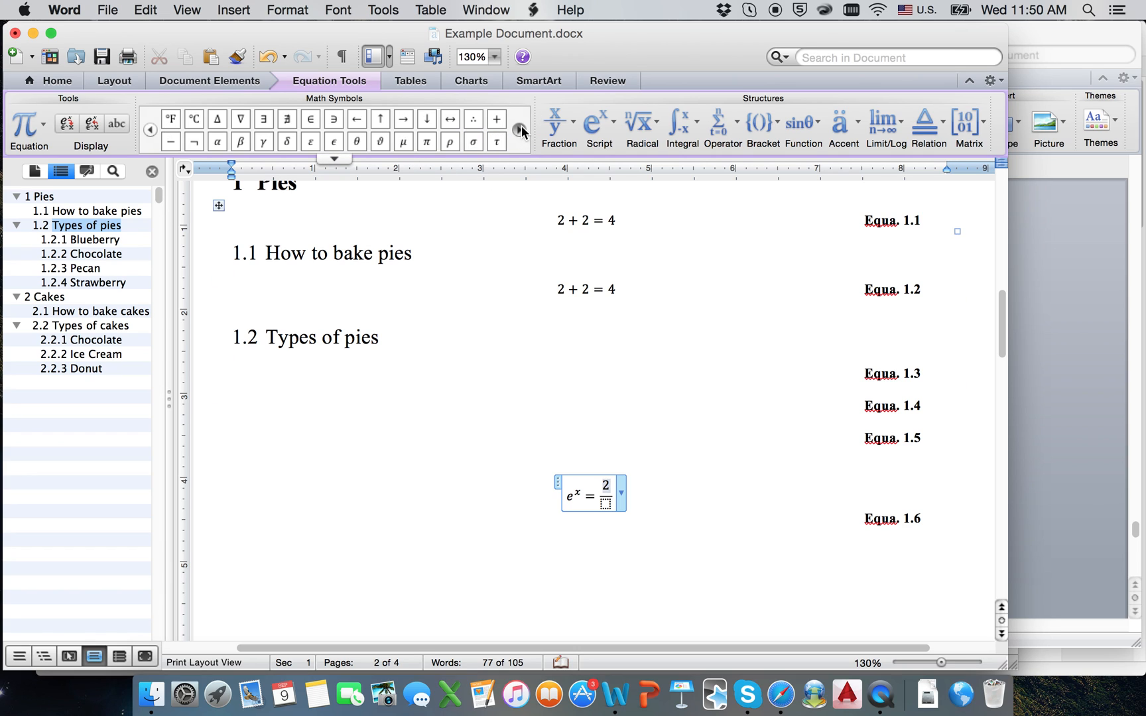
{"action": "left_click", "coordinate": [334, 159]}
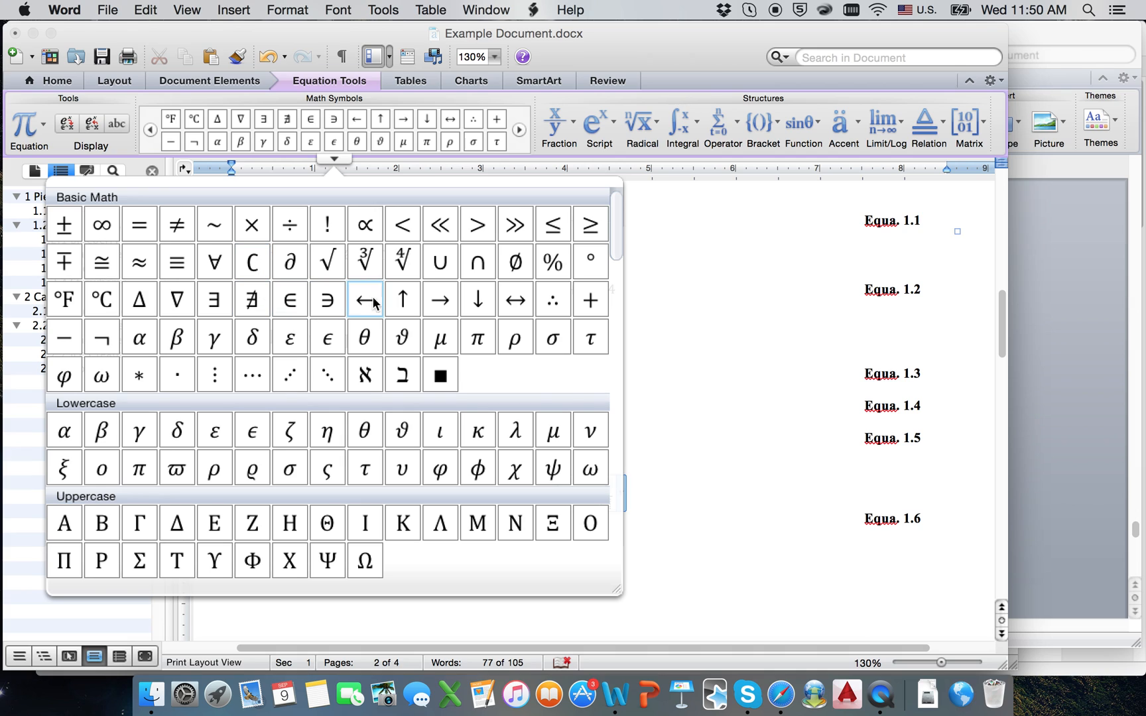
{"action": "scroll", "coordinate": [393, 382], "scroll_direction": "down", "scroll_amount": 1}
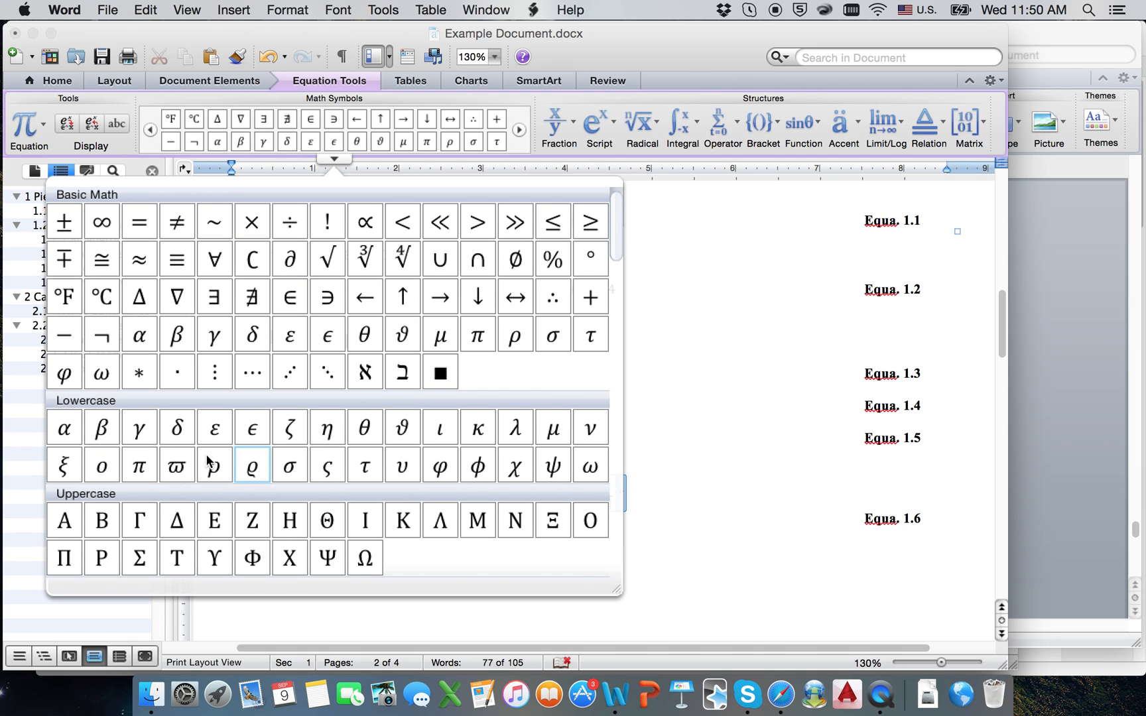
{"action": "left_click", "coordinate": [143, 469]}
{"action": "left_click", "coordinate": [605, 505]}
{"action": "type", "text": "a"}
{"action": "left_click", "coordinate": [650, 505]}
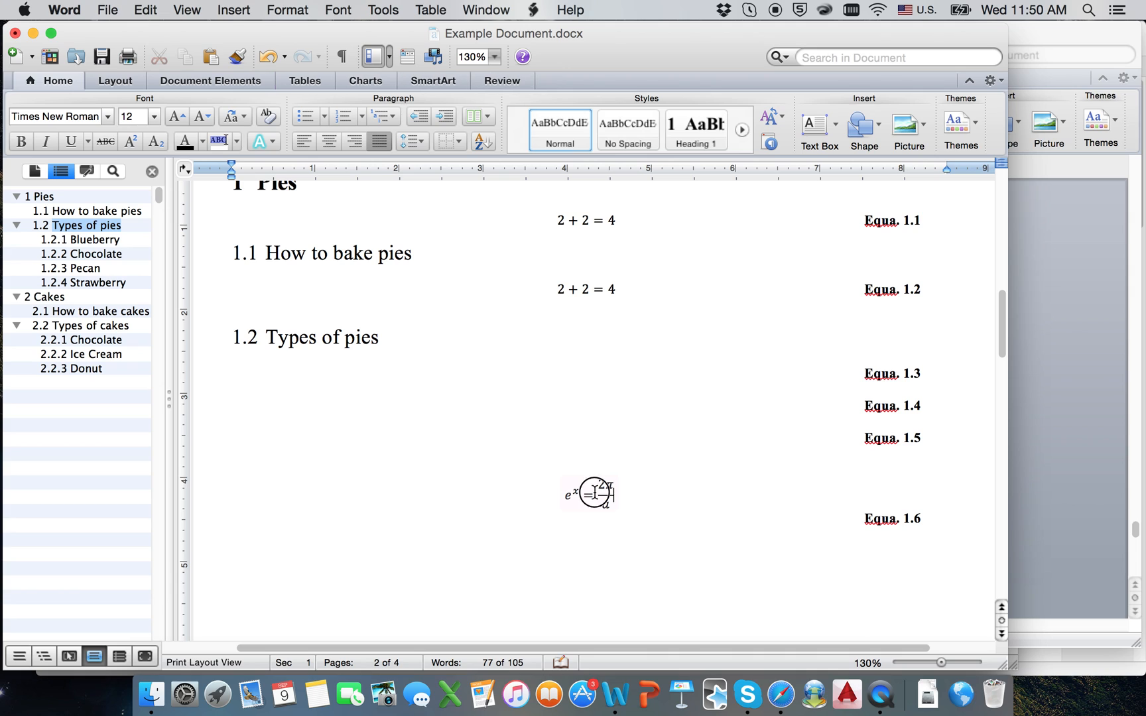
{"action": "left_click", "coordinate": [594, 491]}
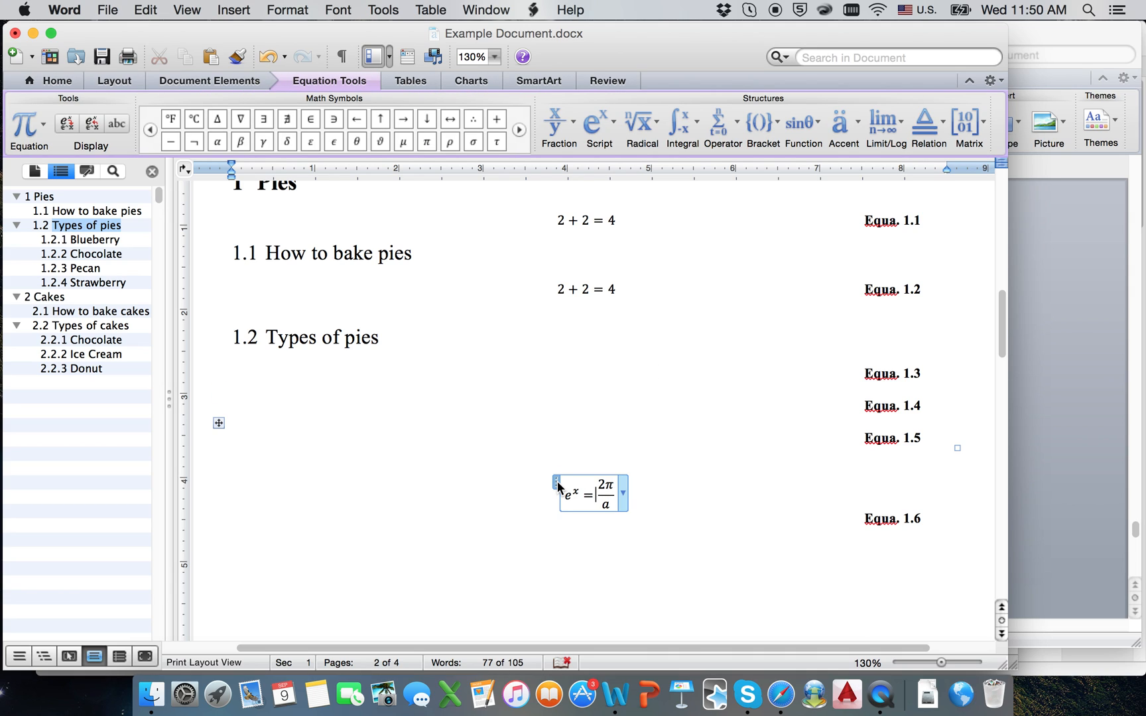
{"action": "left_click", "coordinate": [670, 488]}
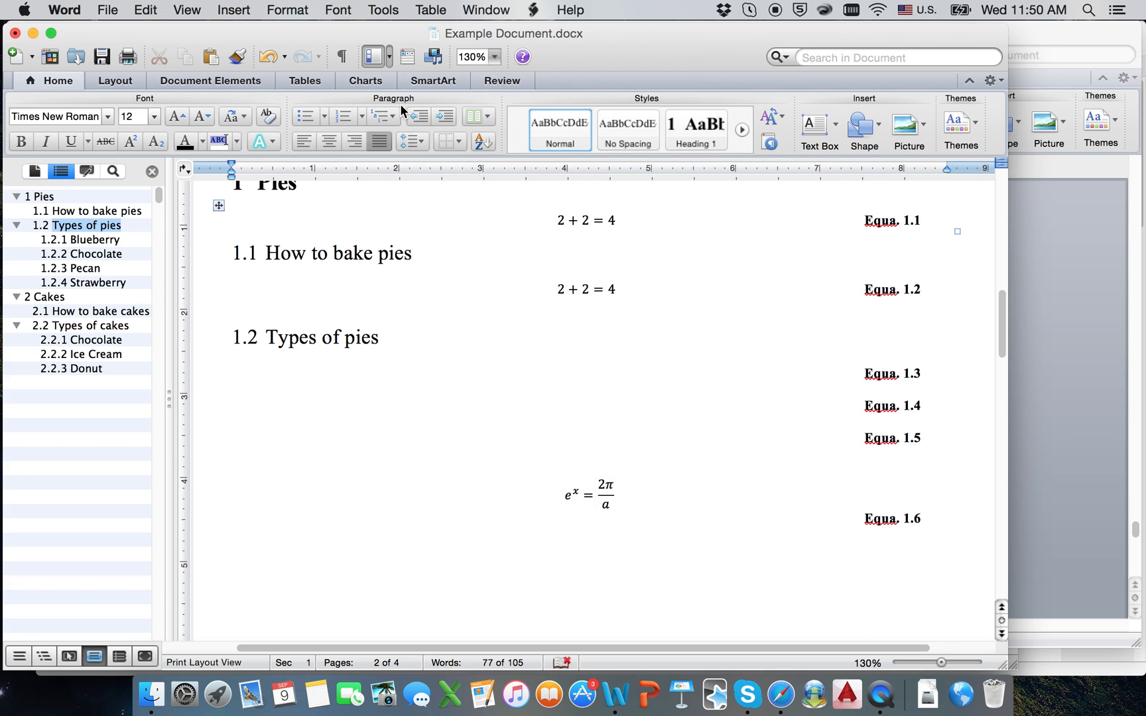
Step: Replace the content of the equation above Equa. 1.6 with e^x followed by u_n, written in linear notation
{"action": "left_click", "coordinate": [592, 496]}
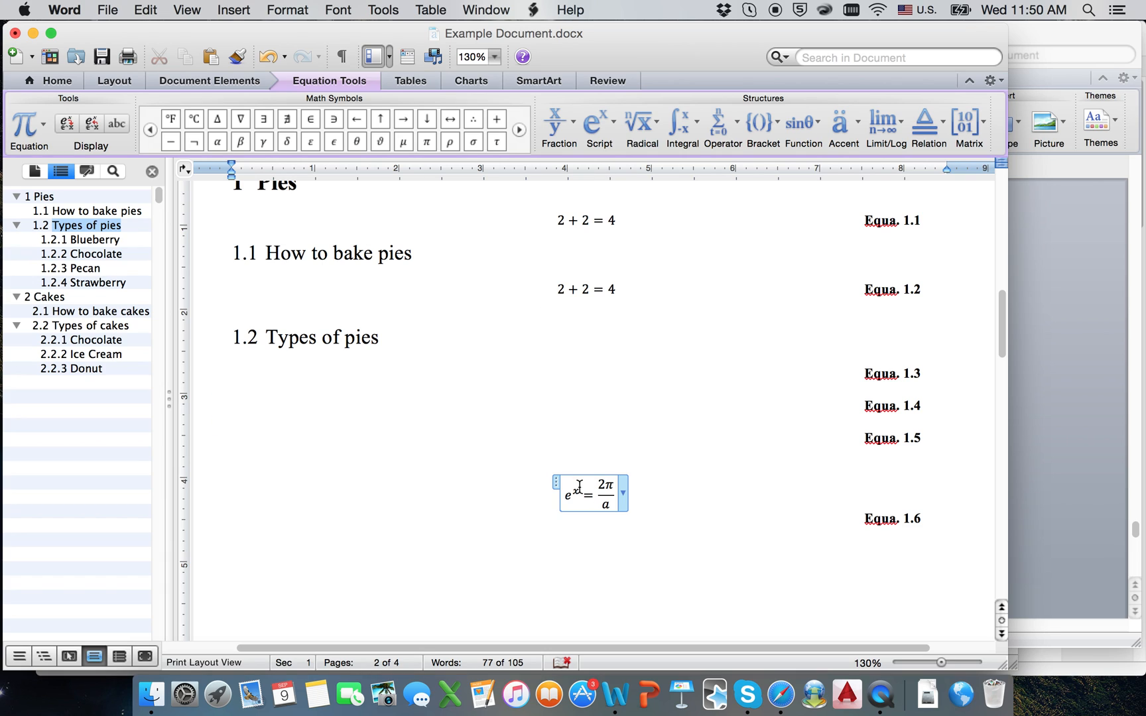
{"action": "left_click_drag", "start_coordinate": [568, 494], "coordinate": [609, 502]}
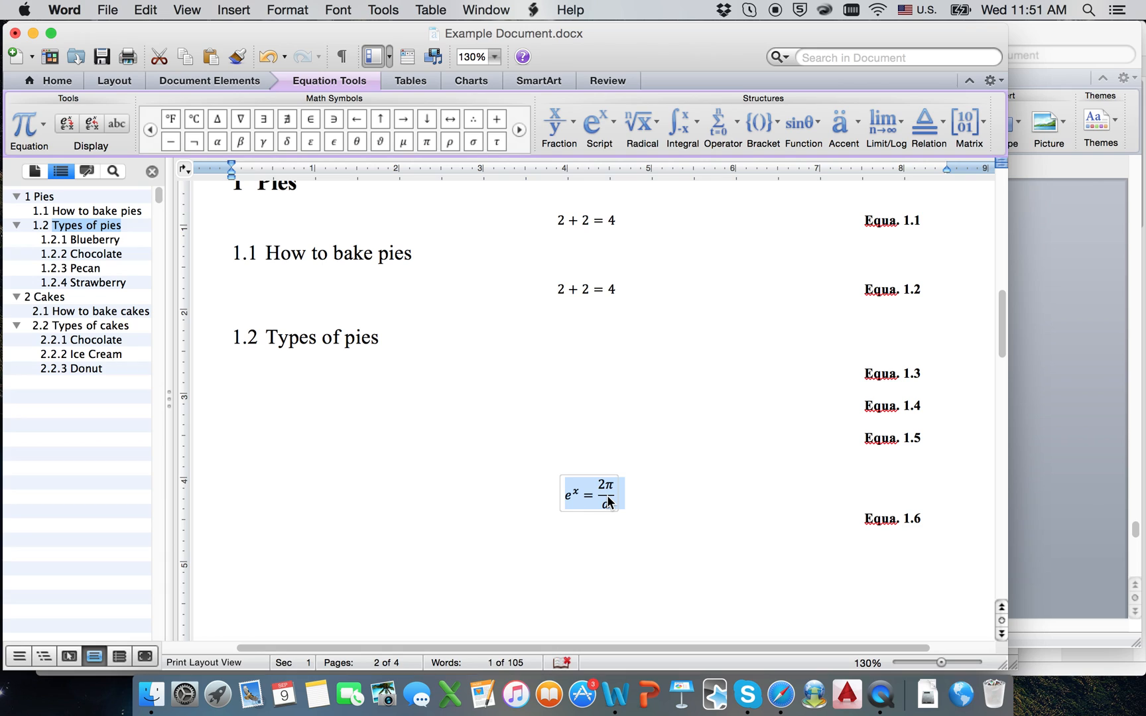
{"action": "type", "text": "e"}
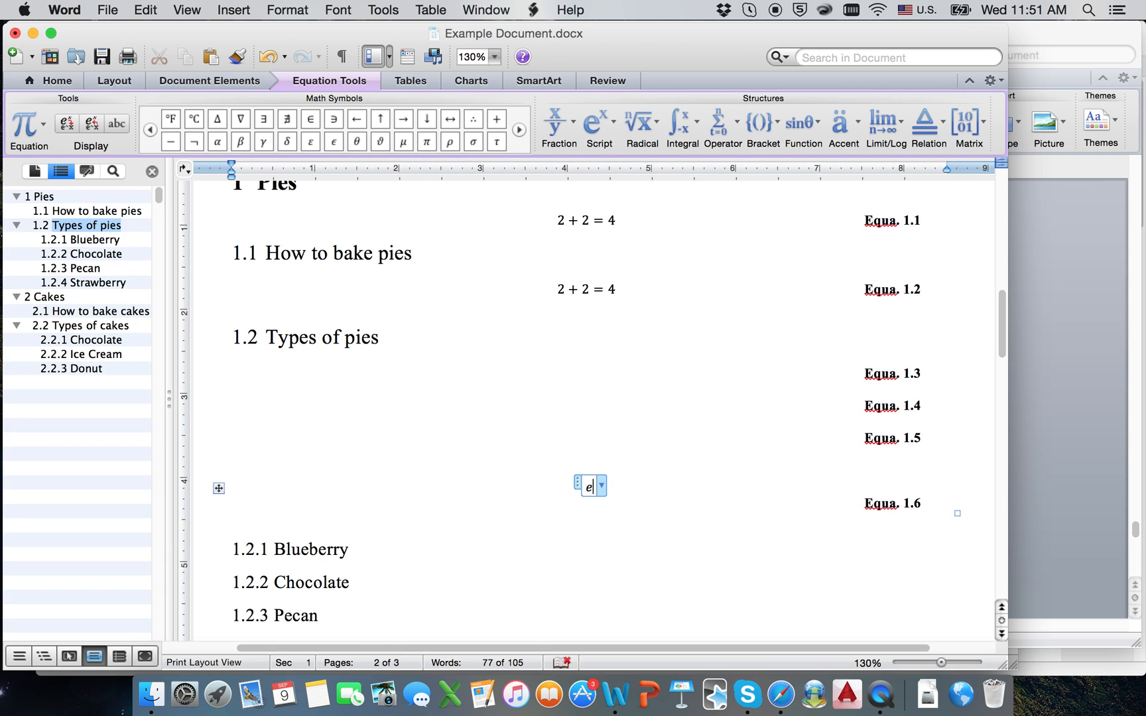
{"action": "type", "text": "^x"}
{"action": "key", "text": "space"}
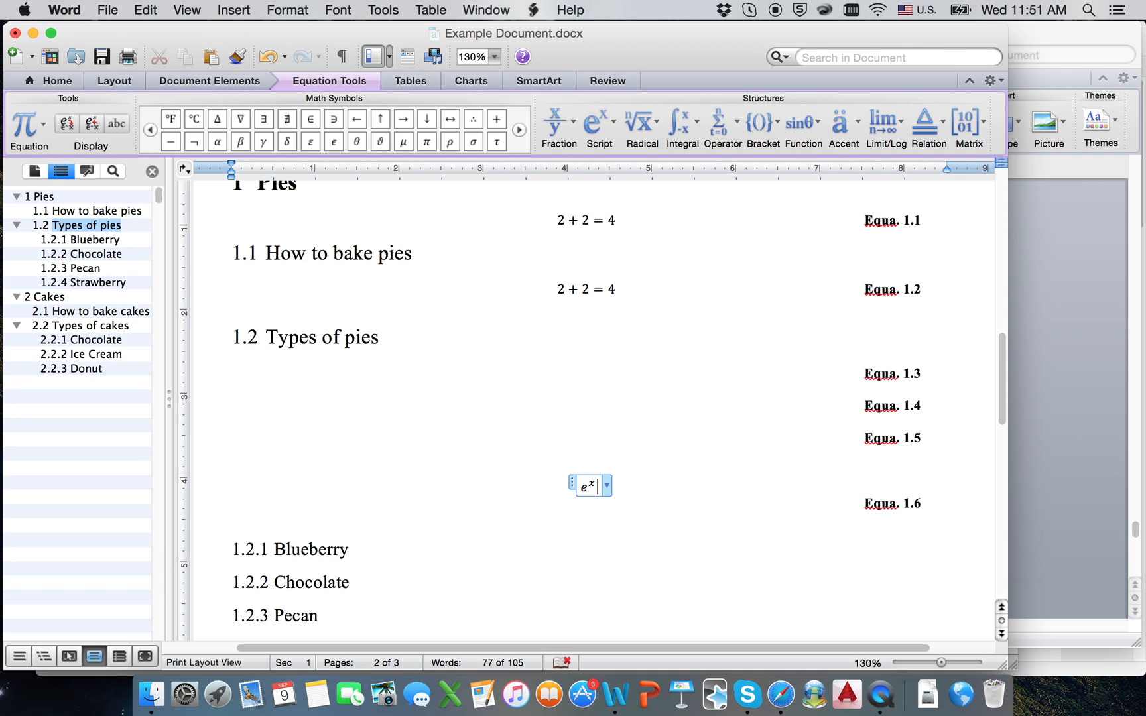
{"action": "type", "text": "u"}
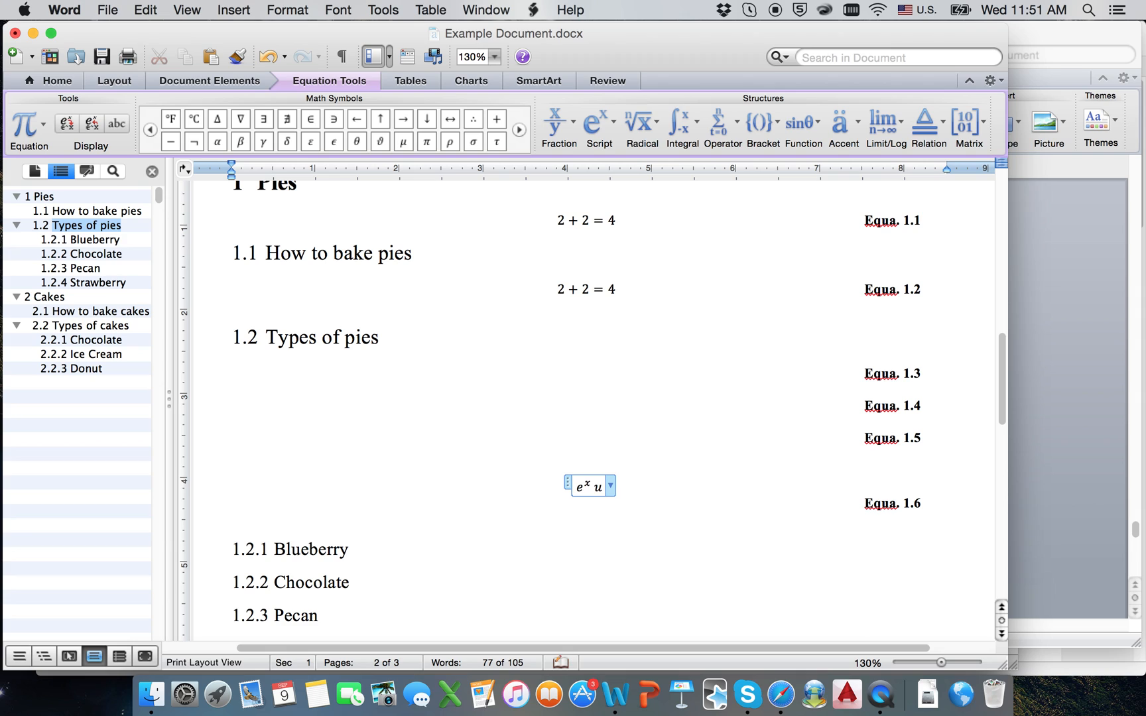
{"action": "type", "text": "_n"}
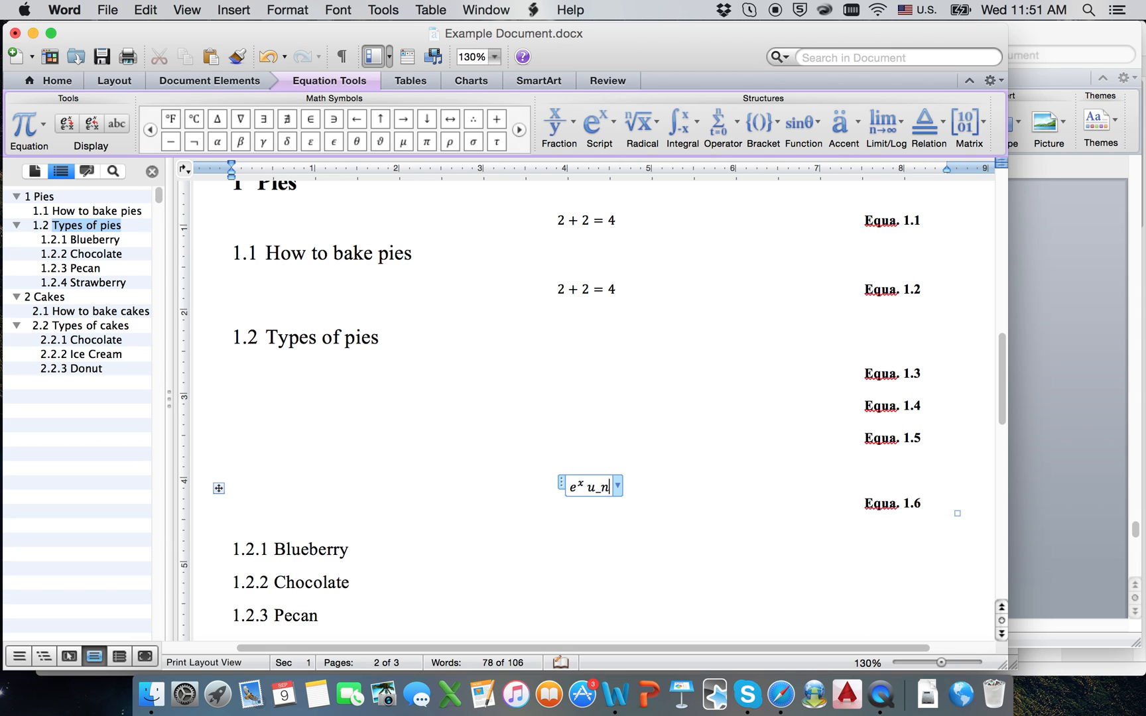
Step: Delete the e^x u_n equation and insert a new one containing the fraction 2/a, written in linear notation
{"action": "key", "text": "BackSpace"}
{"action": "key", "text": "BackSpace"}
{"action": "key", "text": "BackSpace"}
{"action": "key", "text": "BackSpace"}
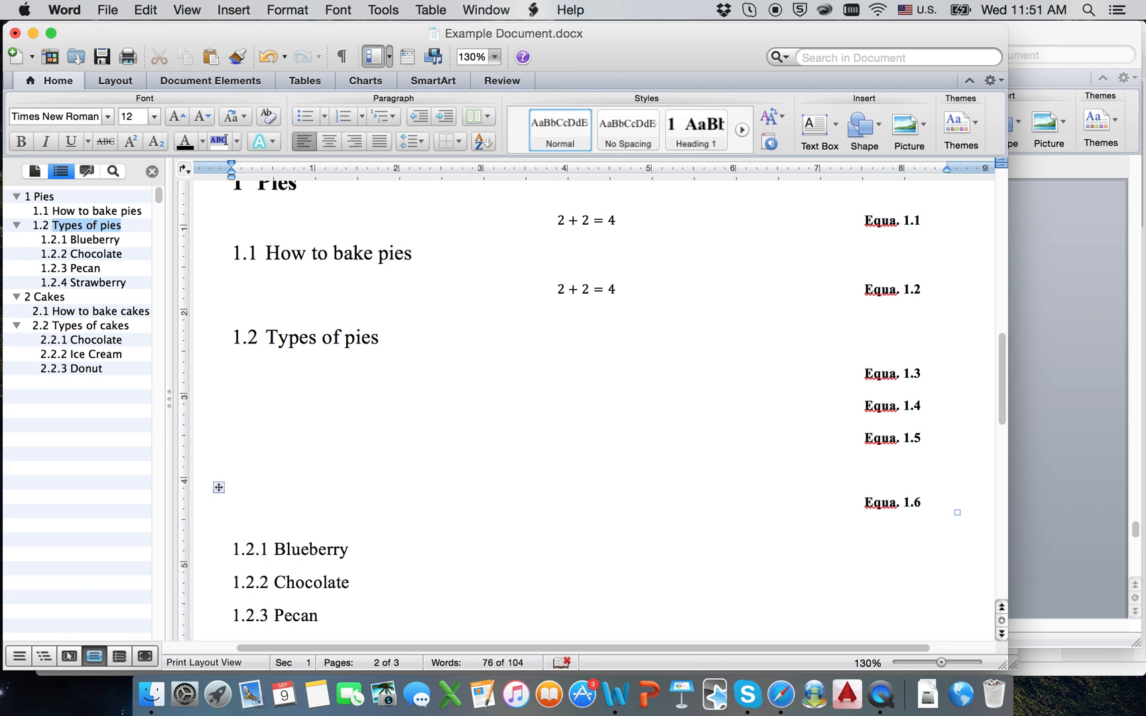
{"action": "key", "text": "ctrl+equal"}
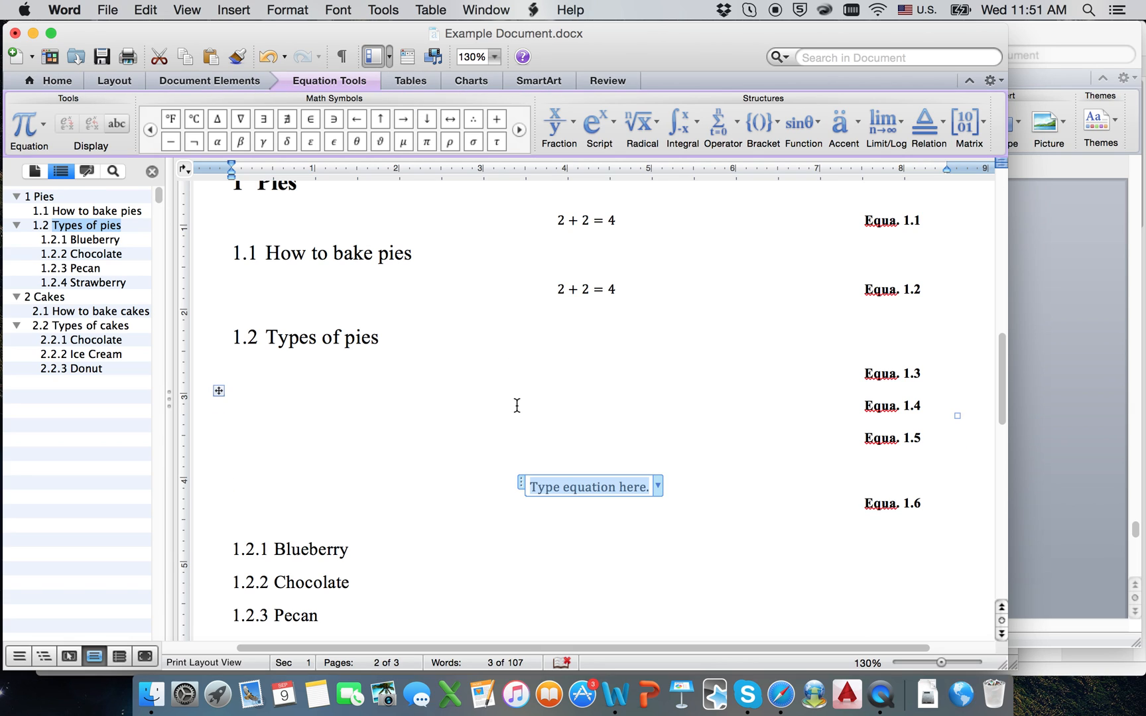
{"action": "left_click", "coordinate": [599, 126]}
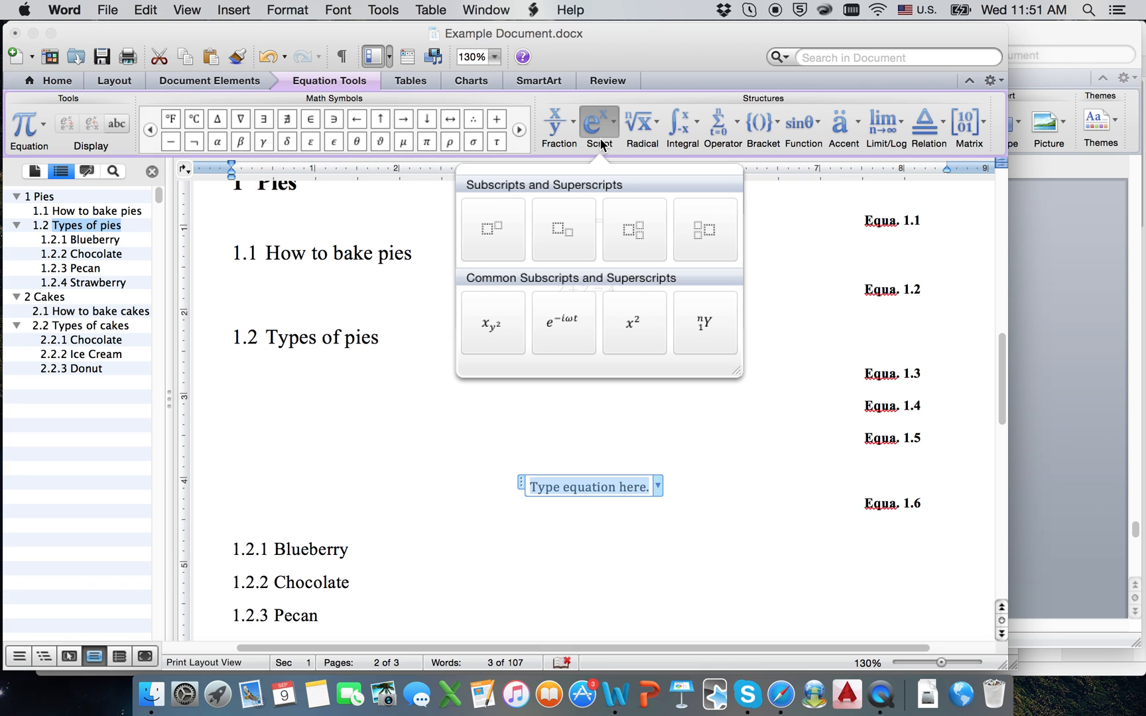
{"action": "left_click", "coordinate": [596, 486]}
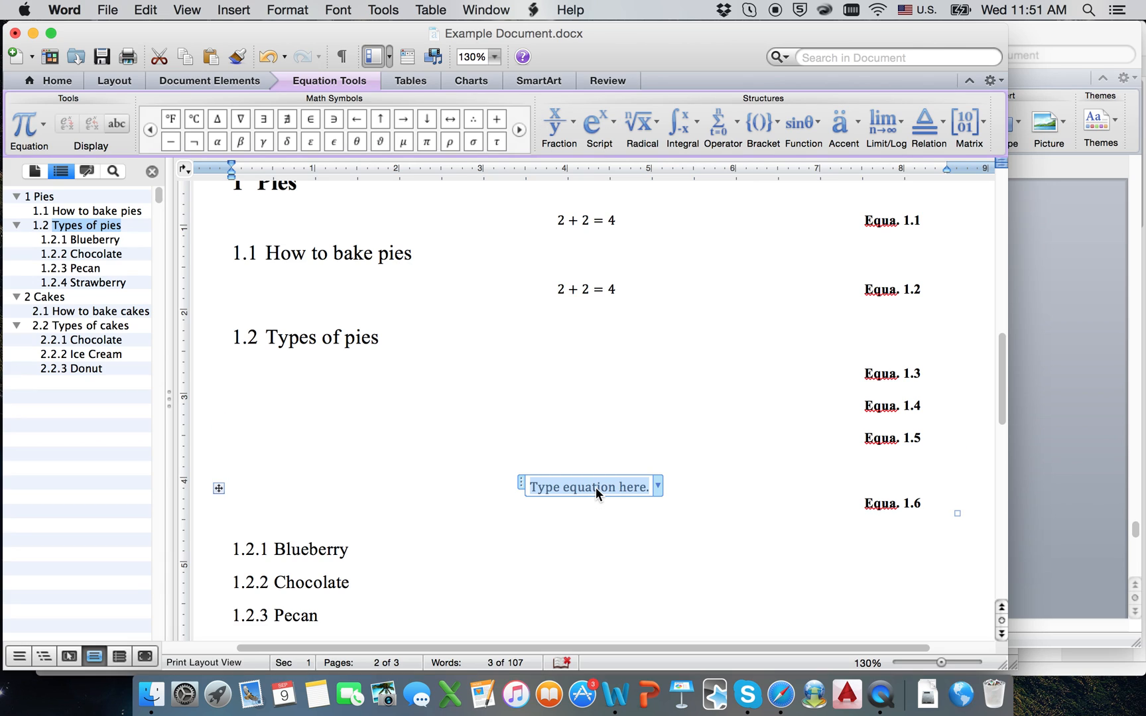
{"action": "type", "text": "2/a"}
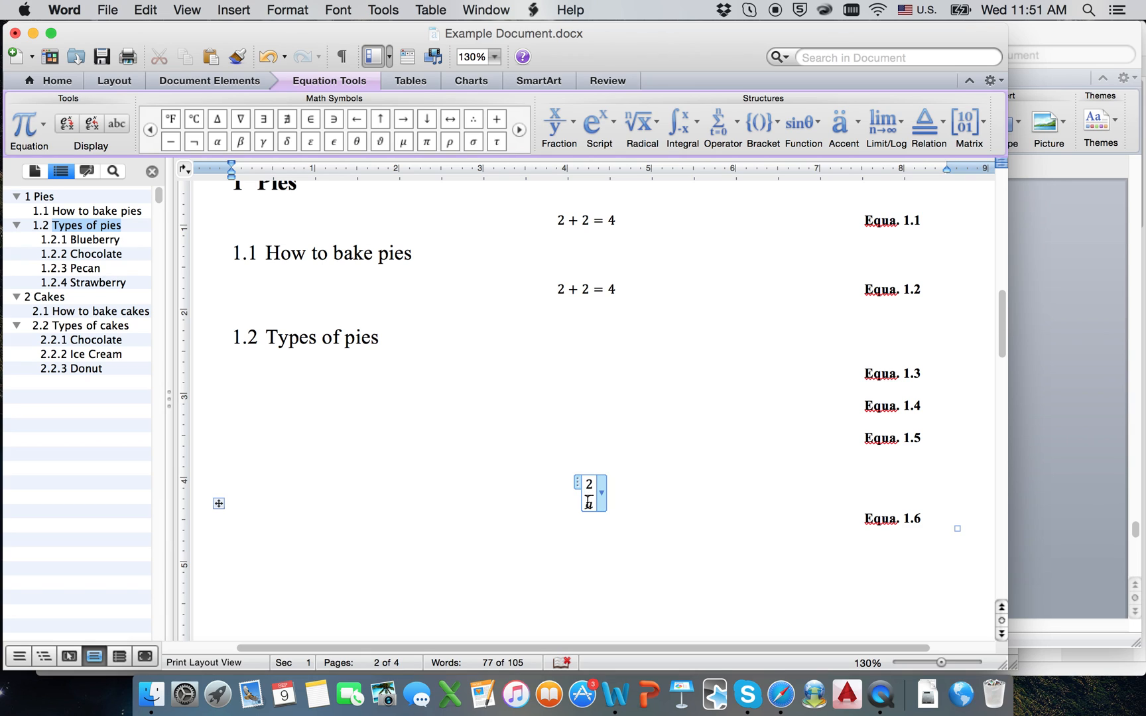
Step: Delete the whole 2/a equation and insert a new empty equation in its place
{"action": "mouse_move", "coordinate": [590, 500]}
{"action": "left_mouse_down"}
{"action": "mouse_move", "coordinate": [585, 487]}
{"action": "mouse_move", "coordinate": [591, 497]}
{"action": "left_mouse_up"}
{"action": "left_click", "coordinate": [589, 490]}
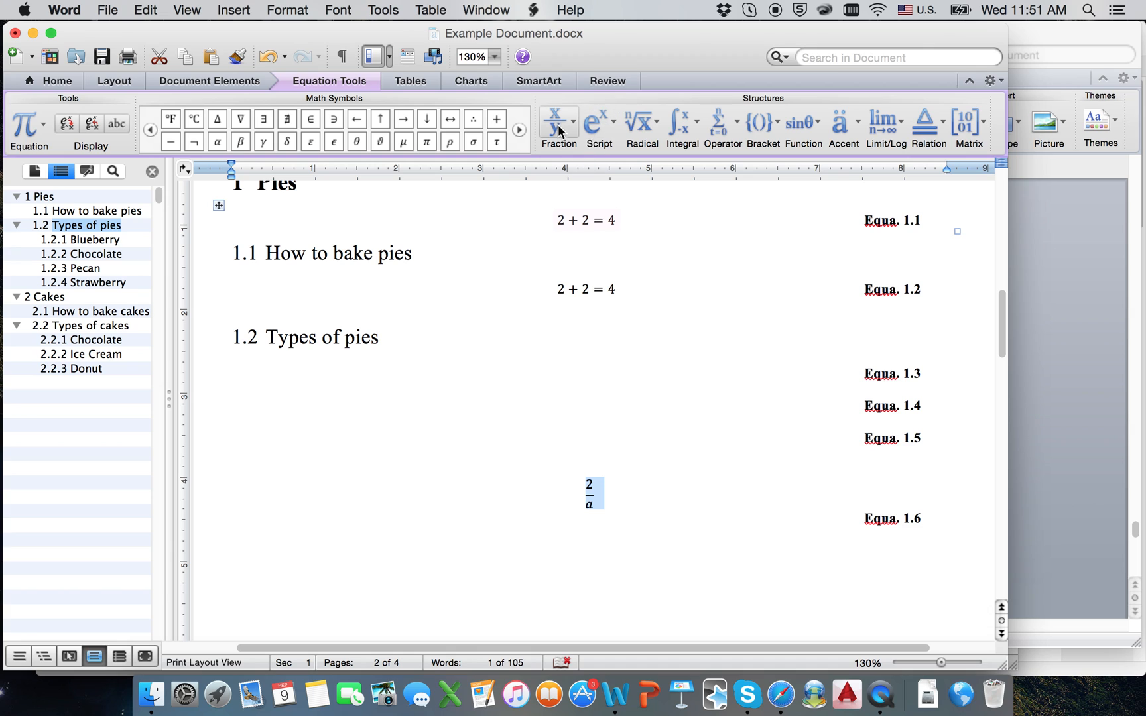
{"action": "left_click", "coordinate": [598, 492]}
{"action": "left_click", "coordinate": [591, 486]}
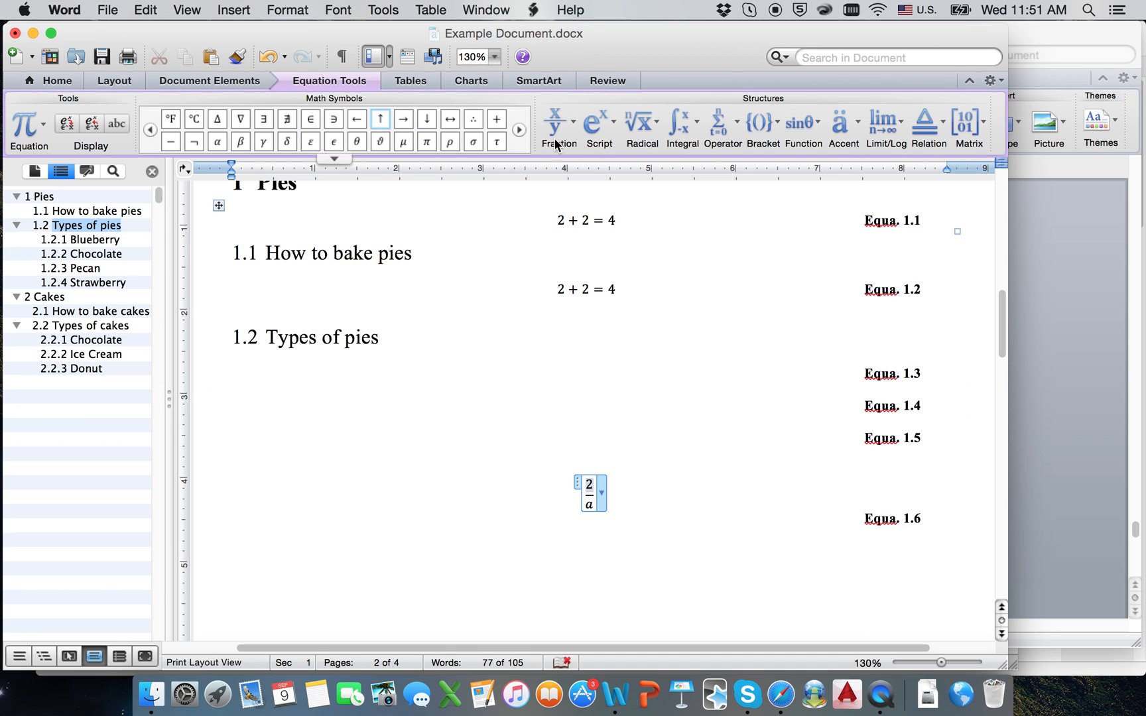
{"action": "left_click", "coordinate": [578, 486]}
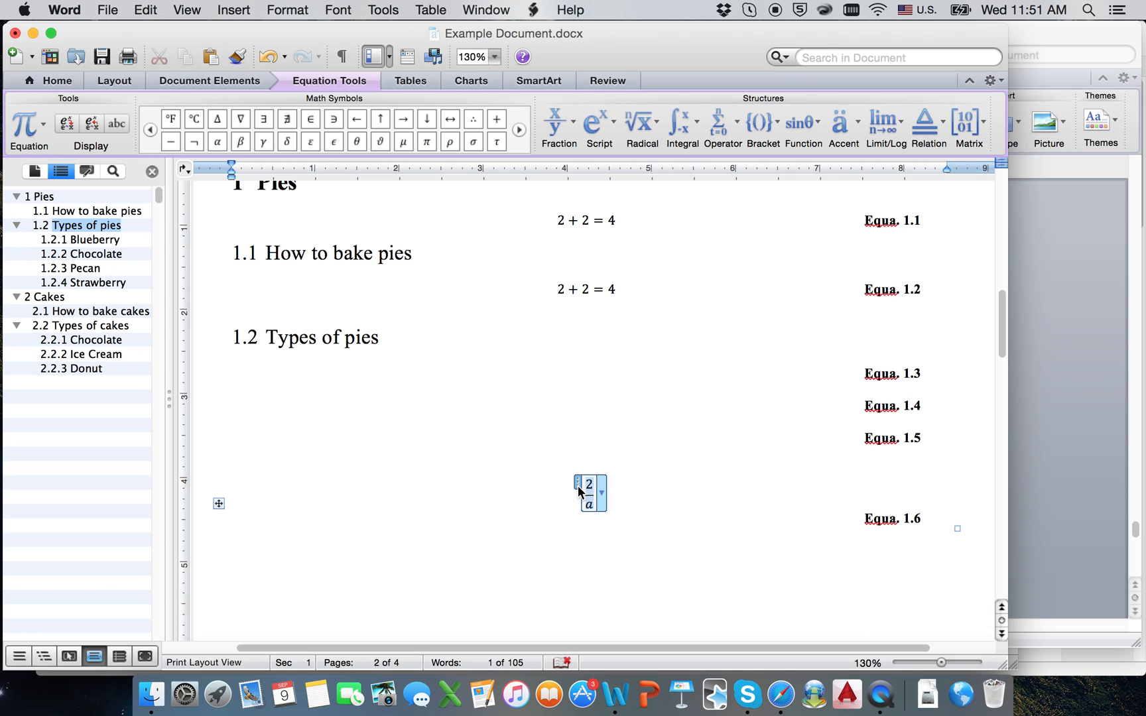
{"action": "key", "text": "BackSpace"}
{"action": "key", "text": "ctrl+="}
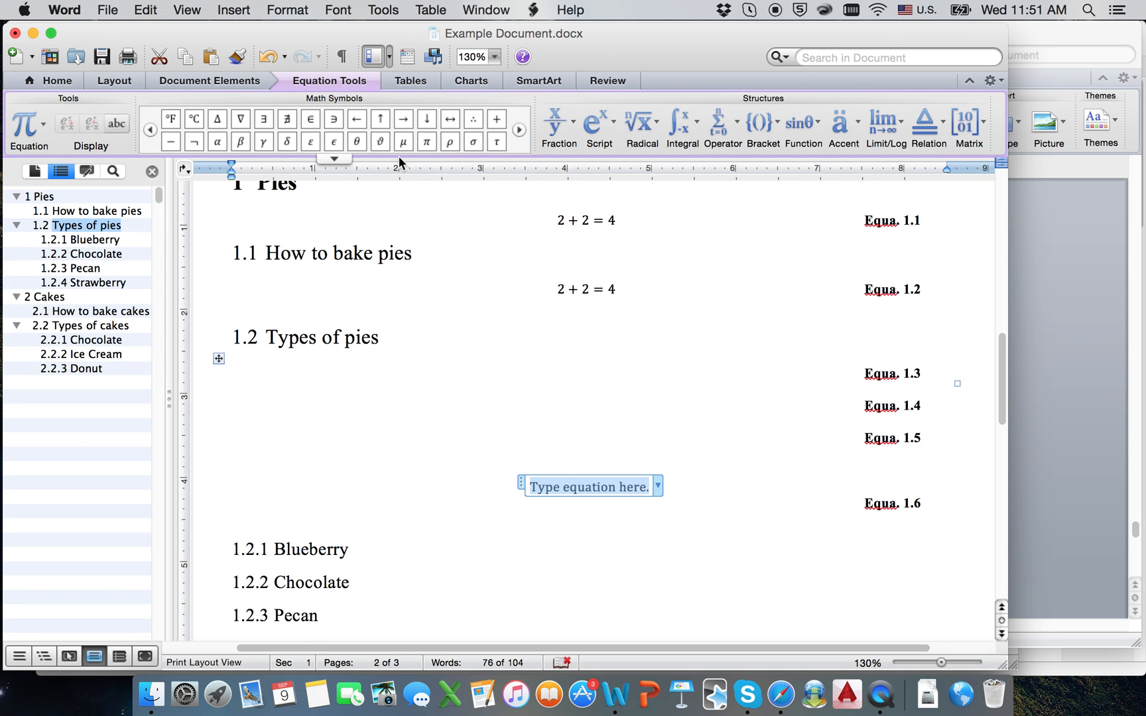
Step: Enter α from the math symbols in the empty equation, followed by β through the code \beta
{"action": "left_click", "coordinate": [330, 159]}
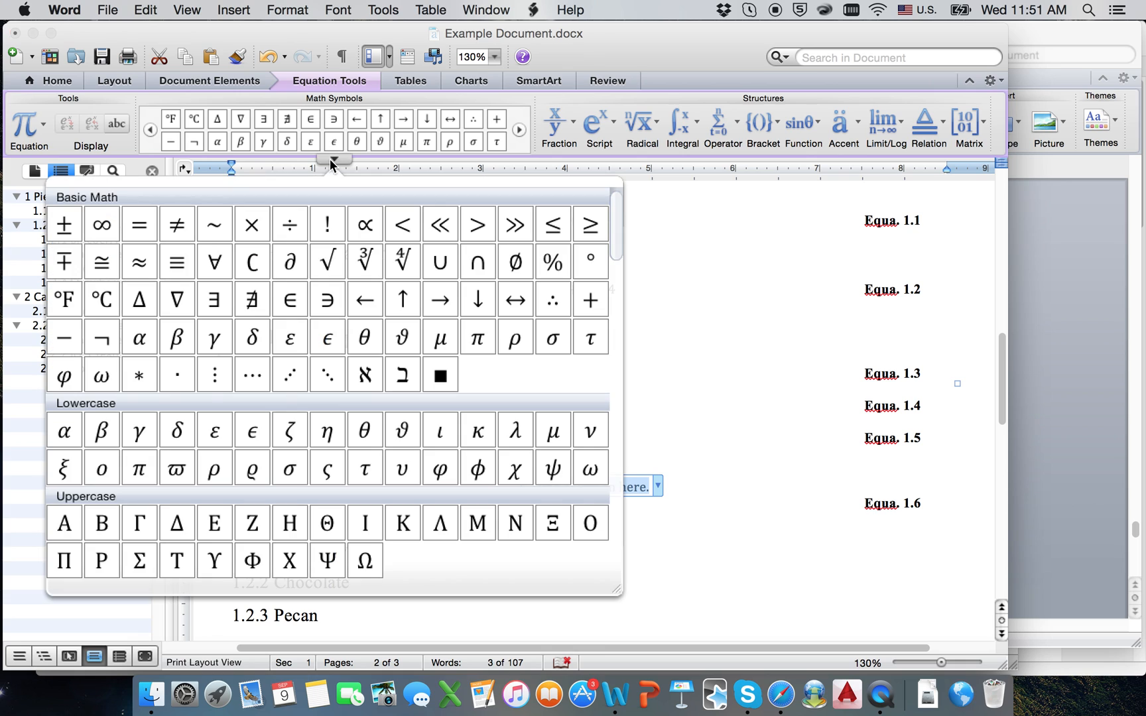
{"action": "left_click", "coordinate": [330, 159]}
{"action": "left_click", "coordinate": [330, 158]}
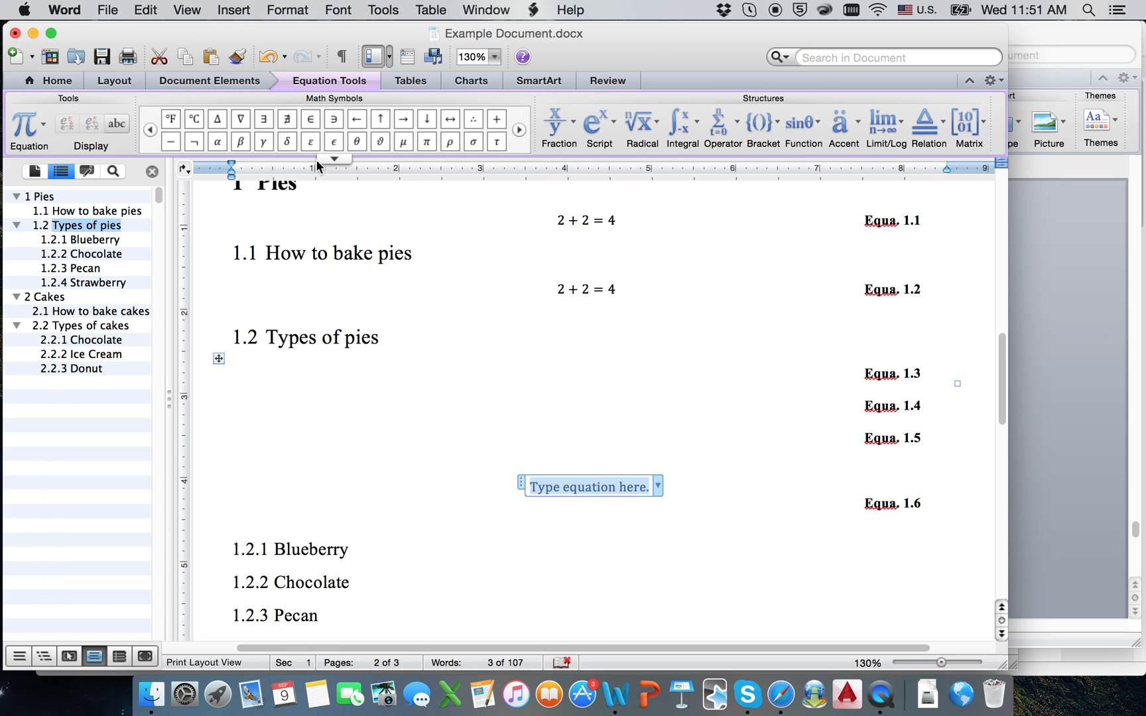
{"action": "left_click", "coordinate": [218, 141]}
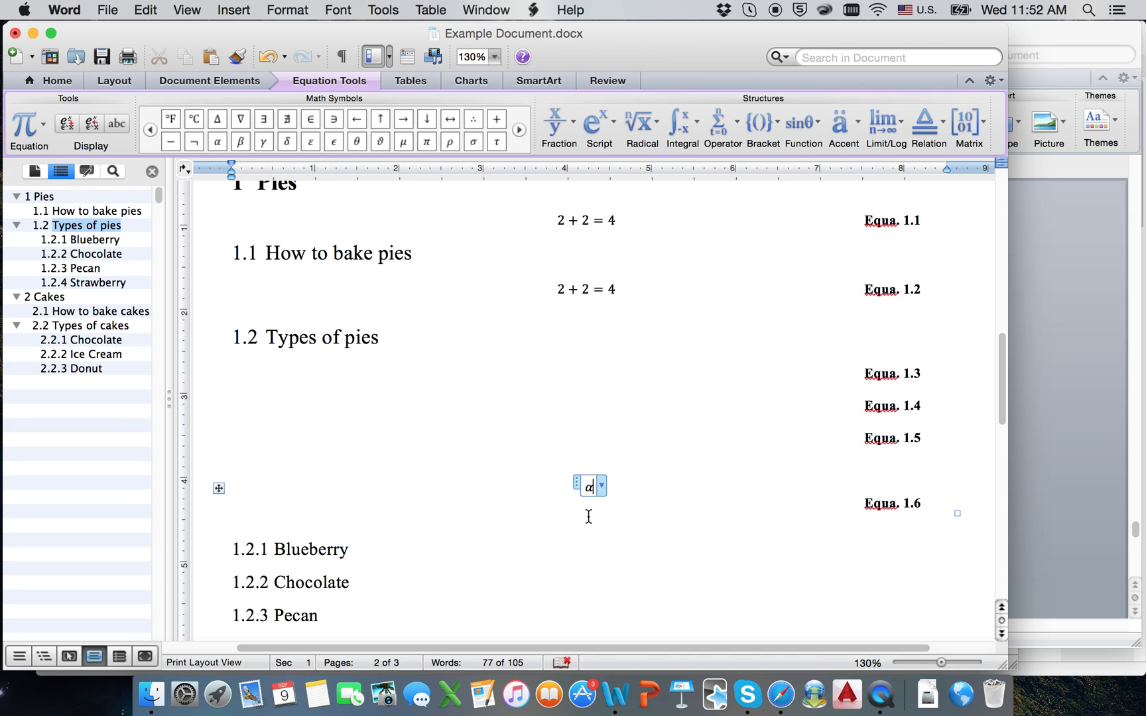
{"action": "type", "text": "\beta"}
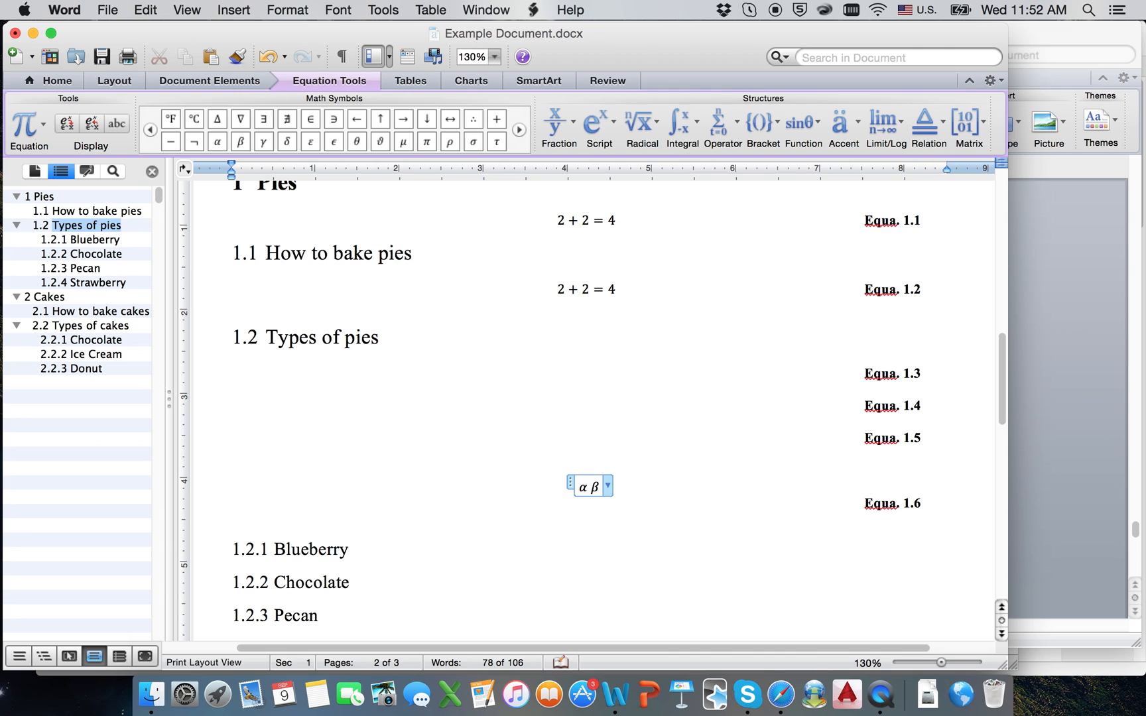
Step: Clear the Greek letters from the equation, try the approximately-equal symbol through the code \approx, and remove it again
{"action": "key", "text": "BackSpace"}
{"action": "key", "text": "BackSpace"}
{"action": "key", "text": "BackSpace"}
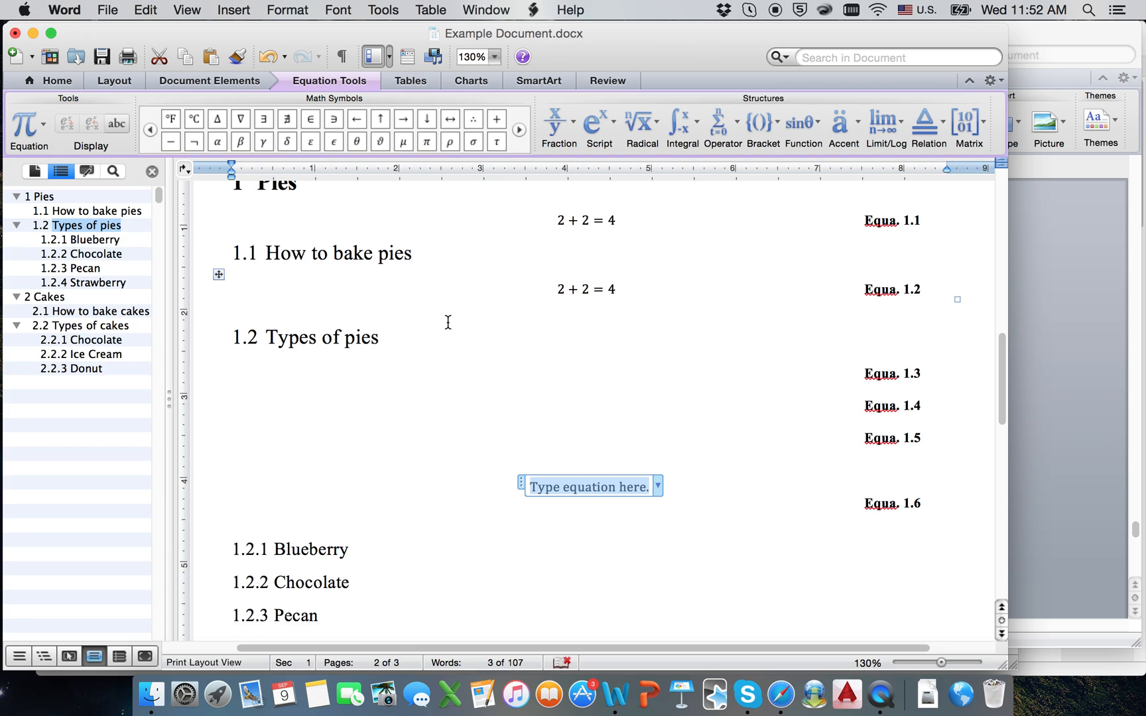
{"action": "type", "text": "\\approx"}
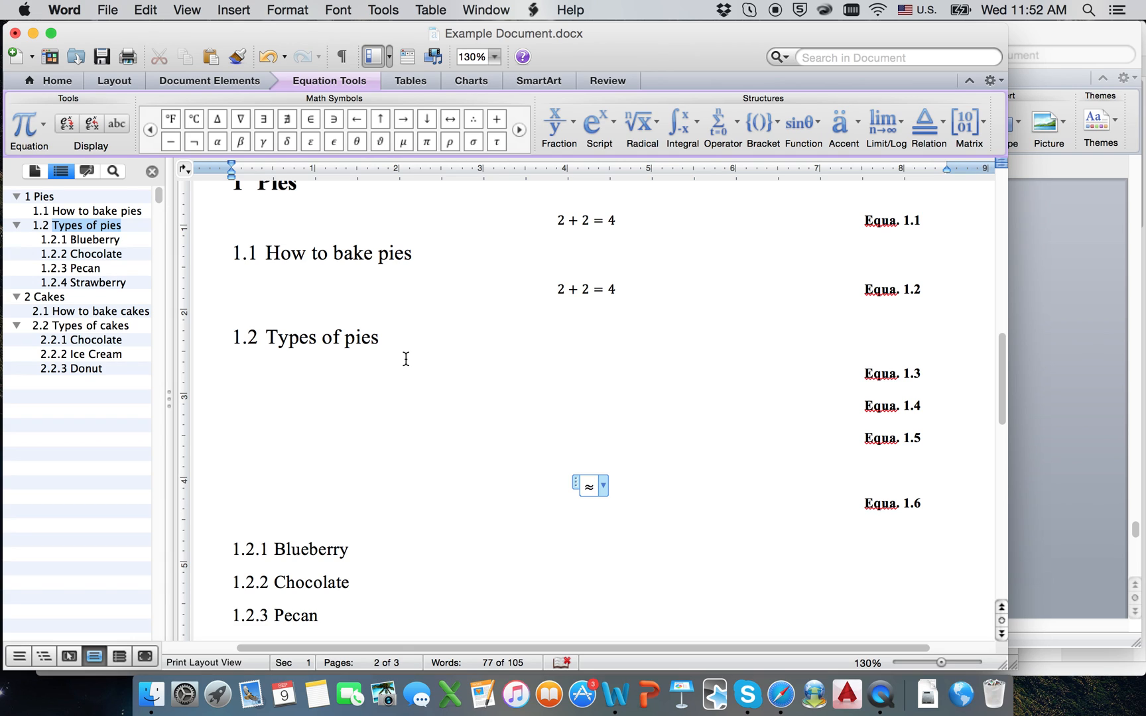
{"action": "key", "text": "BackSpace"}
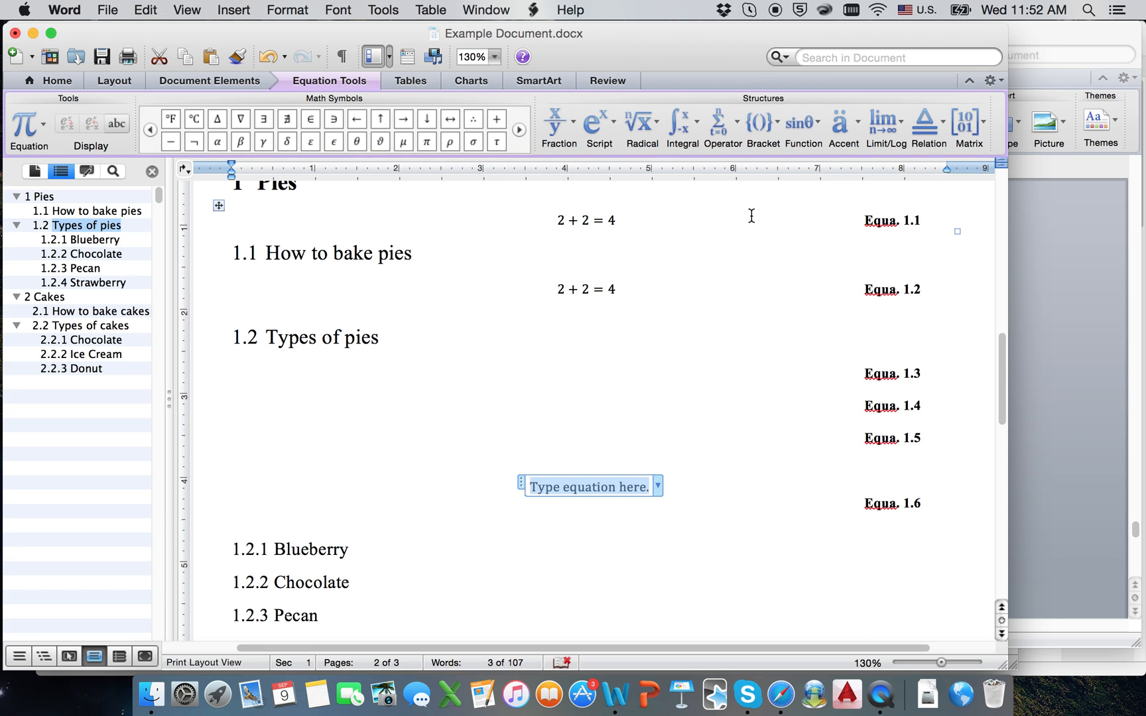
Step: Look through the available integral, operator and accent structures for the empty equation
{"action": "left_click", "coordinate": [691, 137]}
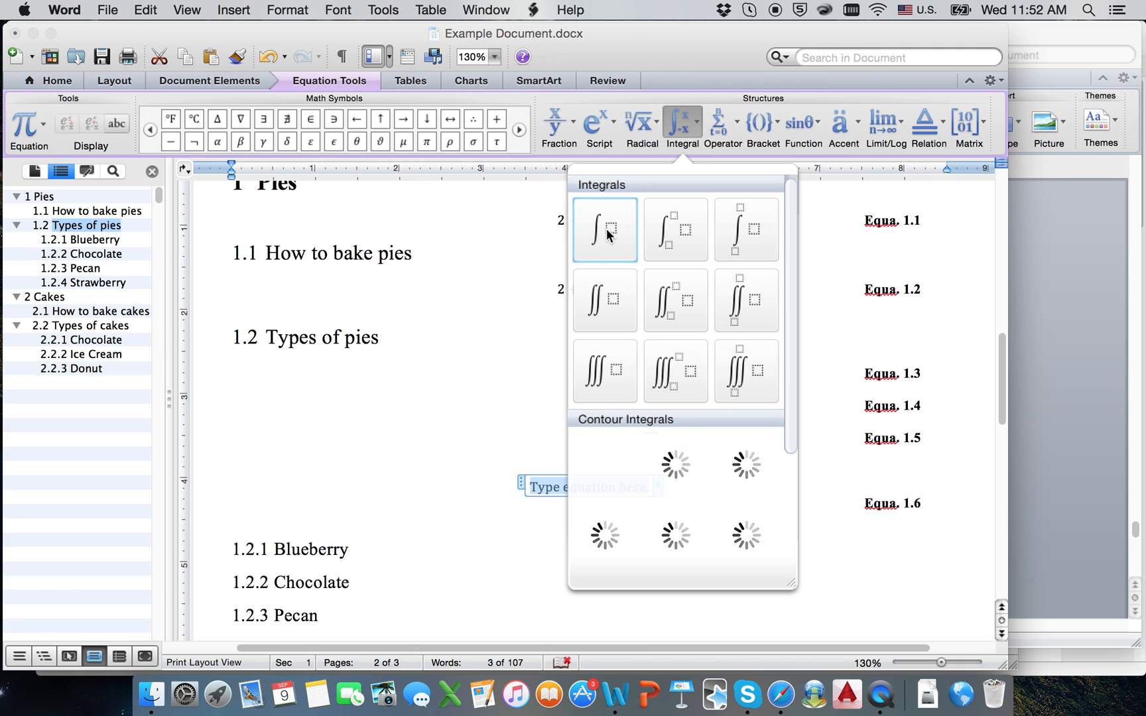
{"action": "left_click", "coordinate": [843, 195]}
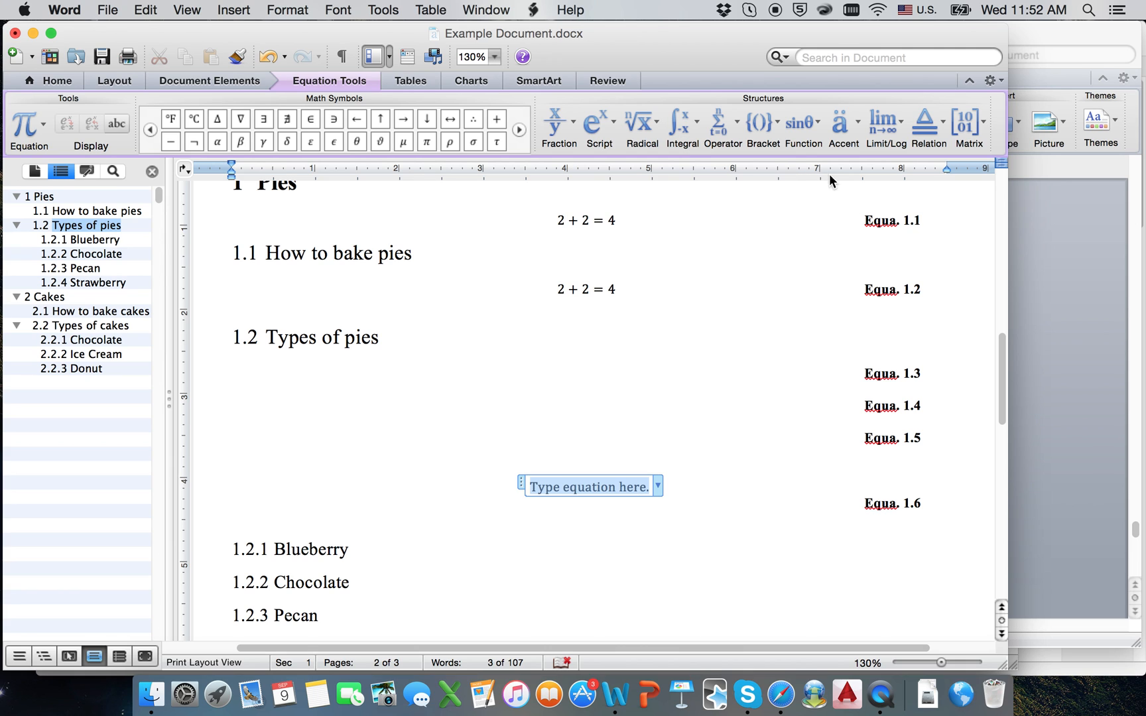
{"action": "left_click", "coordinate": [720, 132]}
{"action": "left_click", "coordinate": [845, 128]}
{"action": "left_click", "coordinate": [845, 129]}
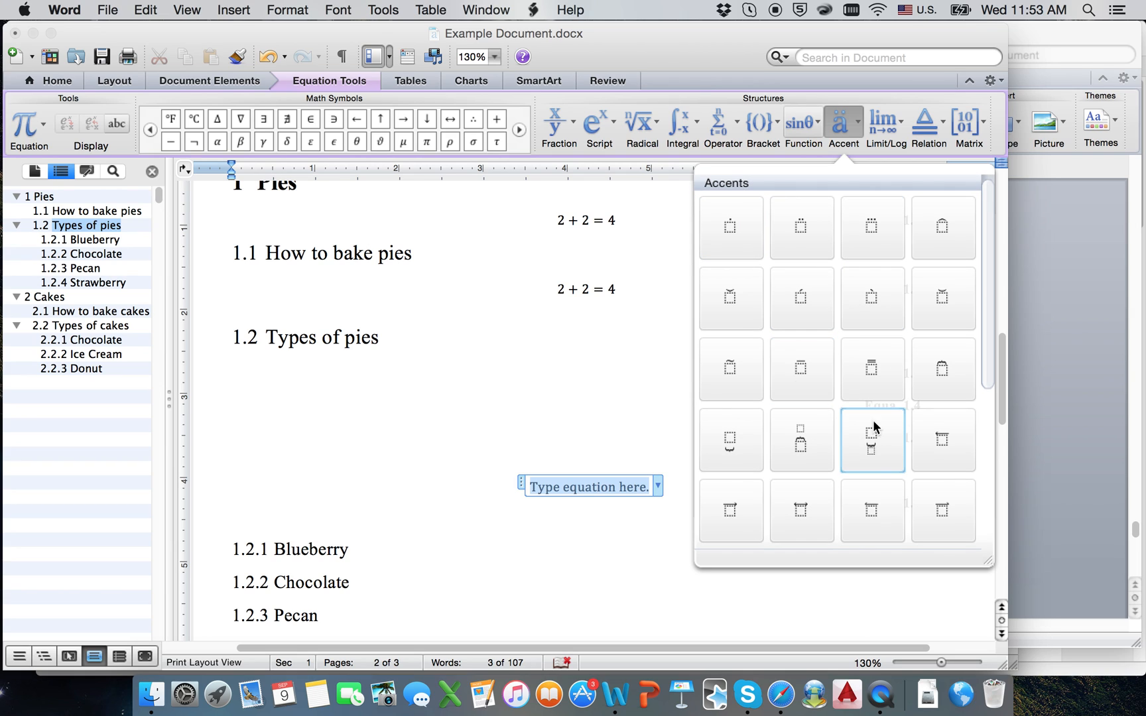
Step: Try the hat accent structure in the empty equation, and delete that equation
{"action": "left_click", "coordinate": [941, 227]}
{"action": "left_click", "coordinate": [589, 489]}
{"action": "left_click", "coordinate": [852, 136]}
{"action": "left_click", "coordinate": [586, 469]}
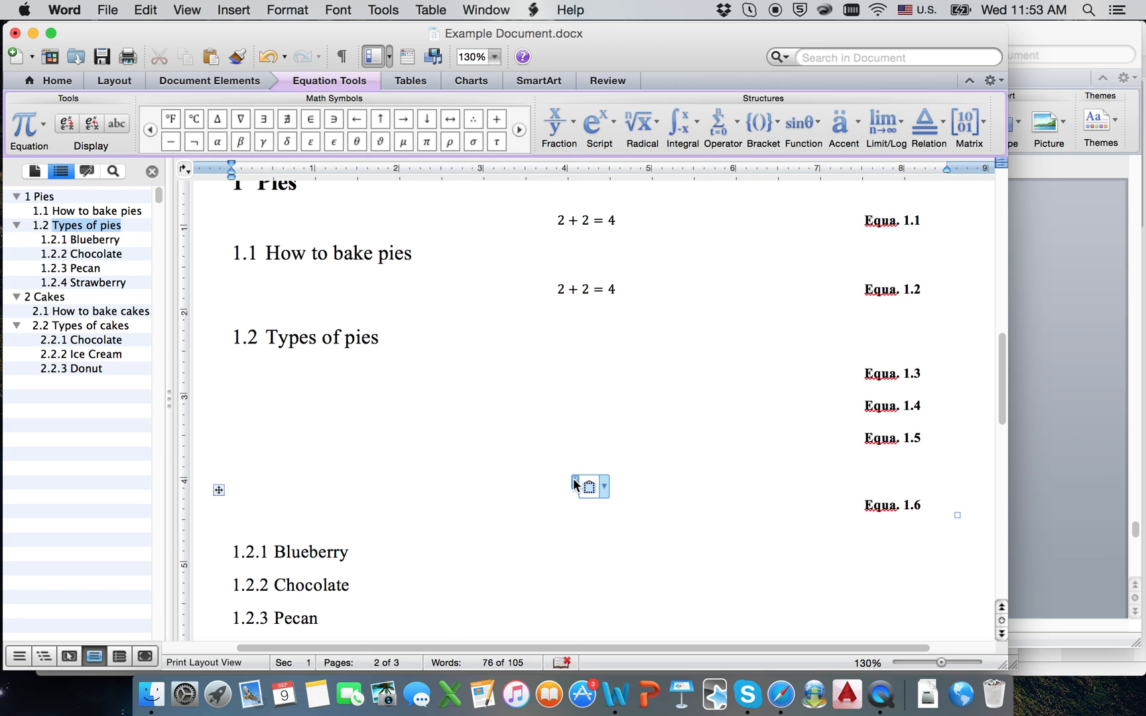
{"action": "left_click", "coordinate": [574, 480]}
{"action": "key", "text": "BackSpace"}
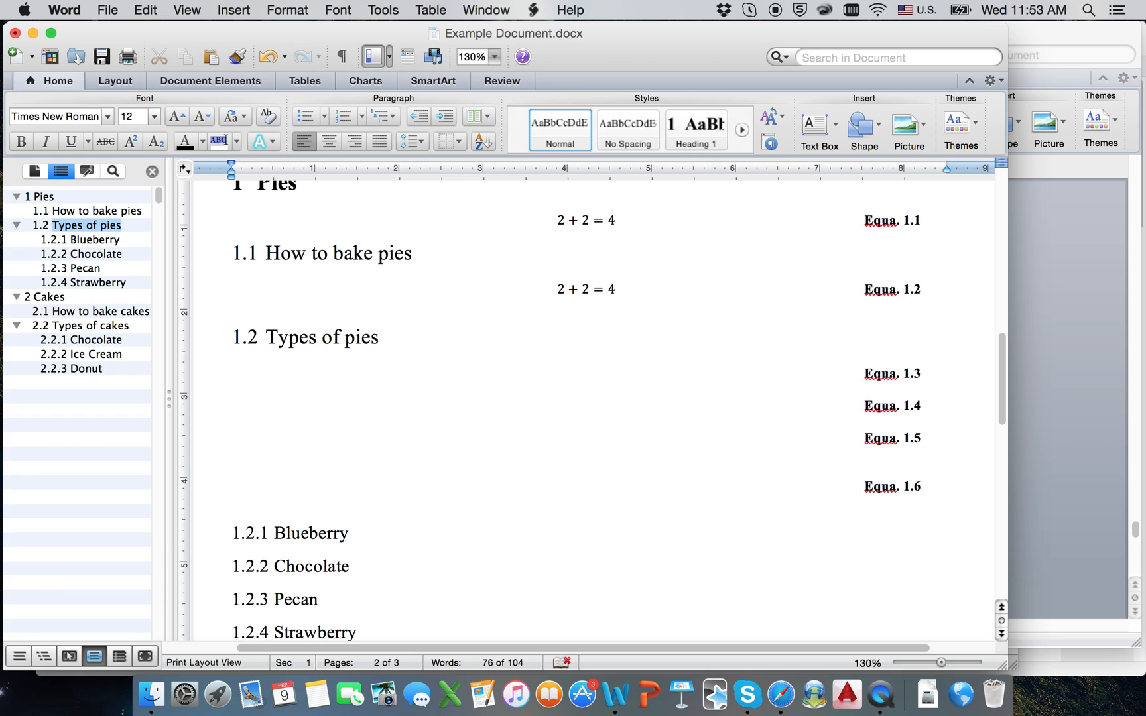
Step: Switch to the open notes document dated 9-8-15 and marked LATEST
{"action": "right_click", "coordinate": [616, 695]}
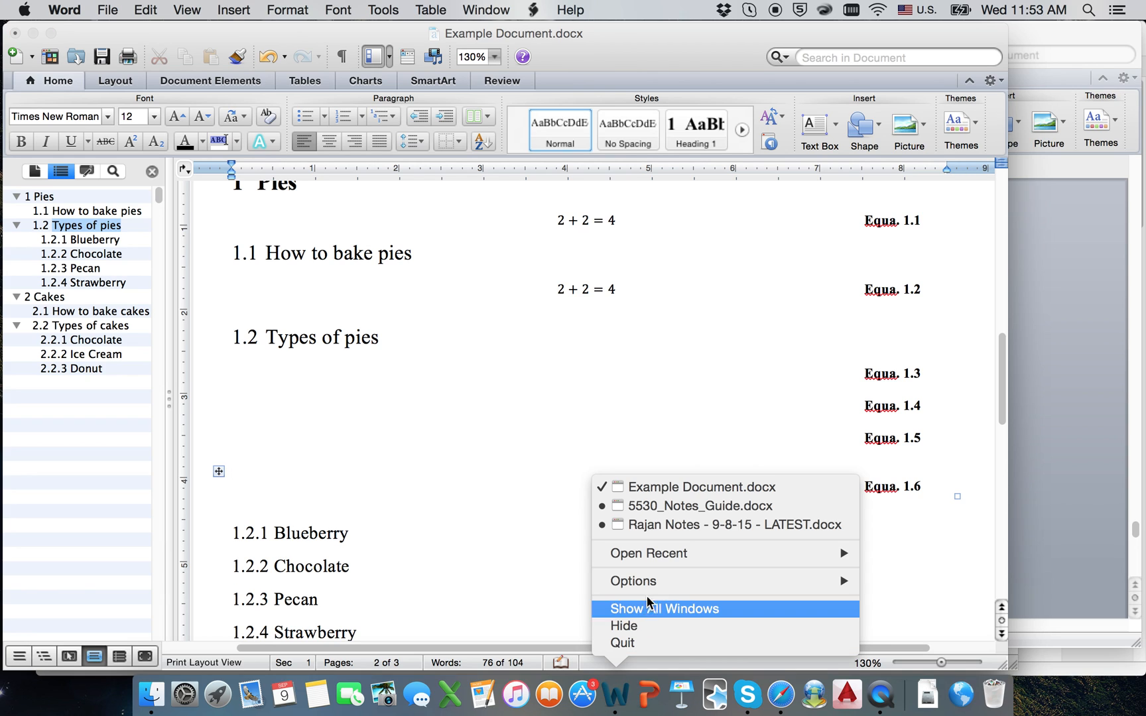
{"action": "left_click", "coordinate": [675, 525]}
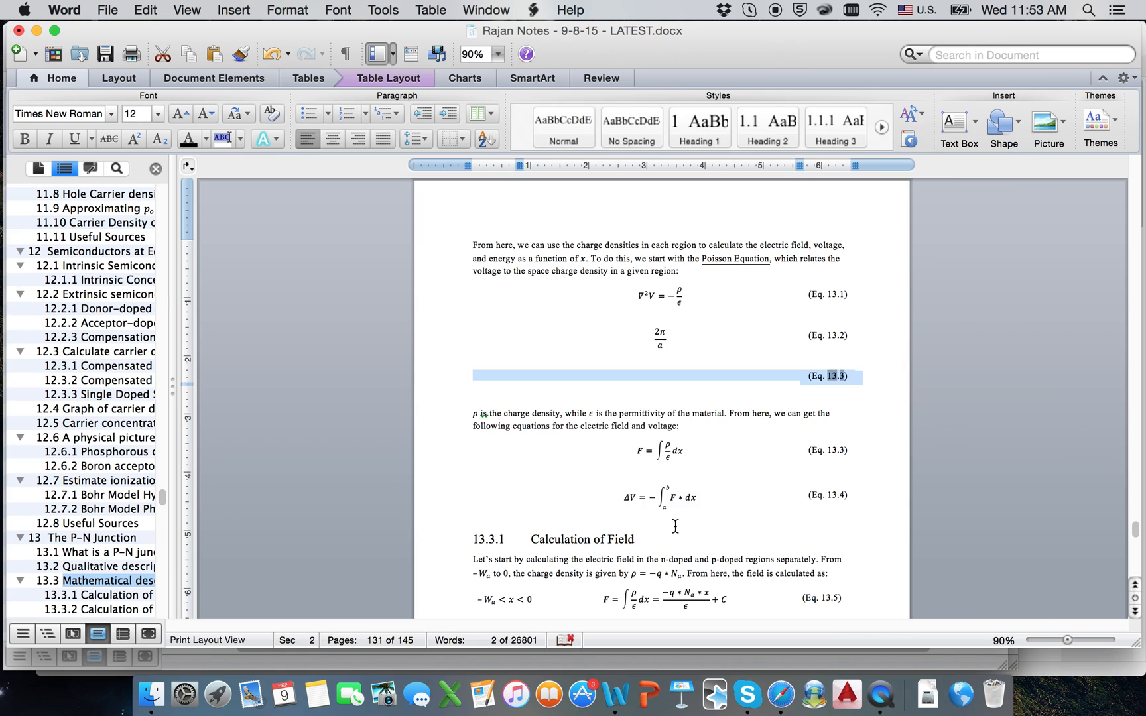
Step: Insert a new equation in the middle cell of the empty row labelled (Eq. 13.3) and enter ∇²V = using the \nabla code
{"action": "left_click", "coordinate": [659, 376]}
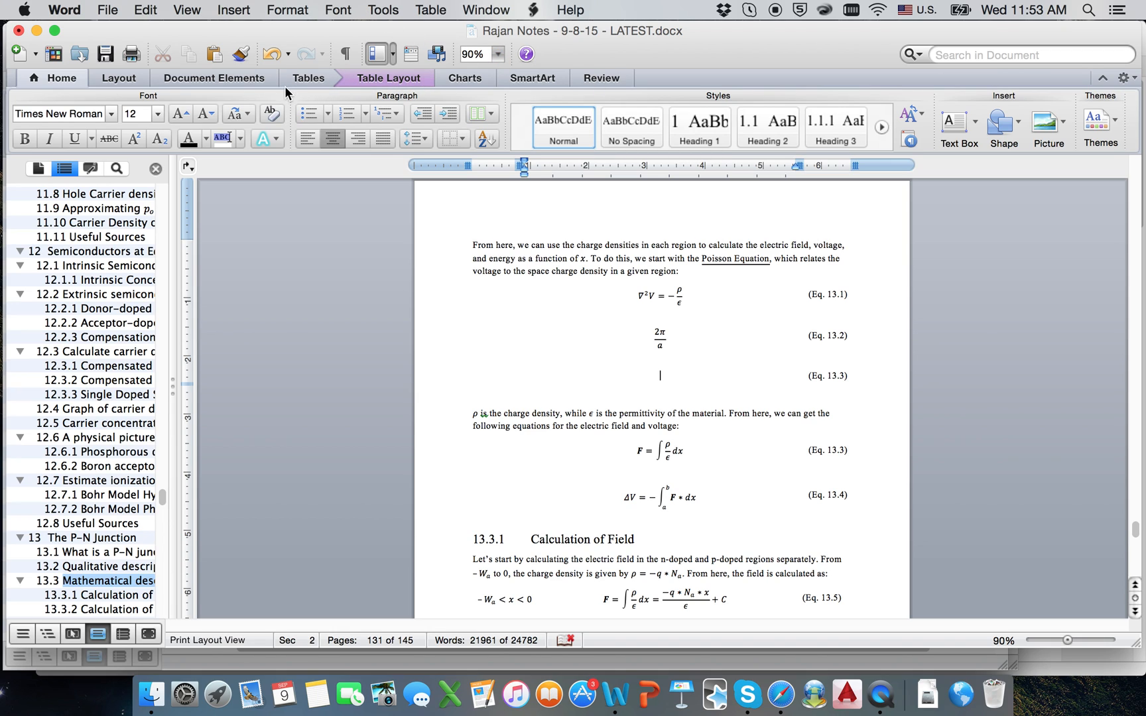
{"action": "left_click", "coordinate": [223, 78]}
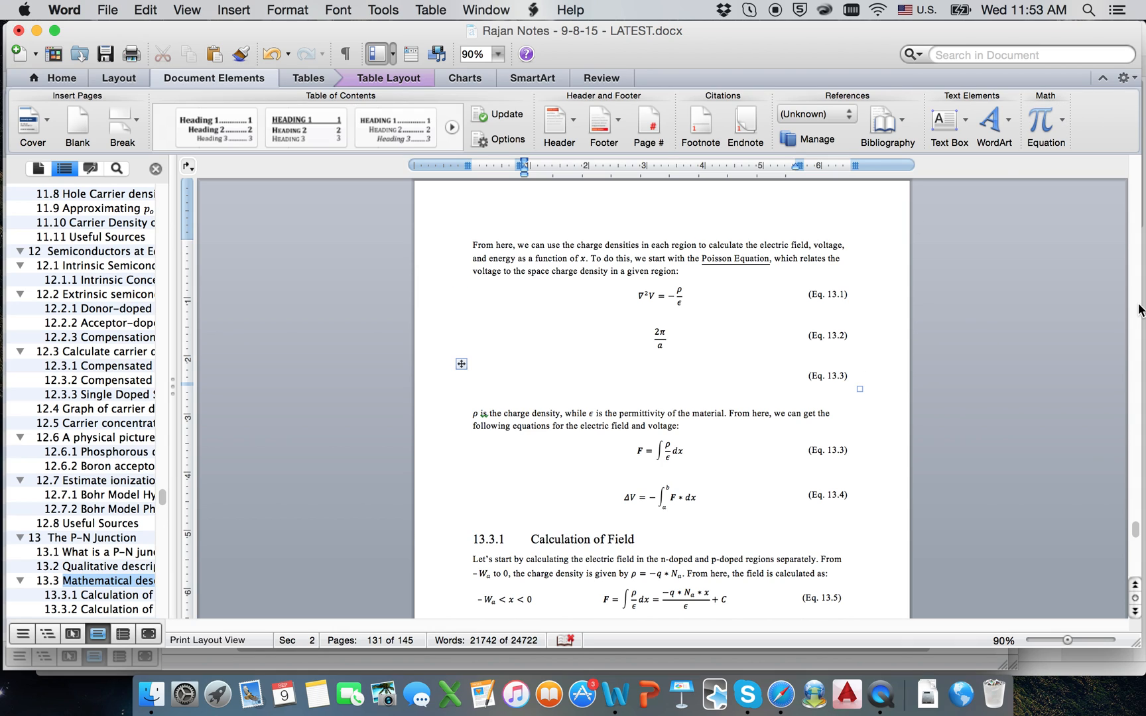
{"action": "key", "text": "ctrl+equal"}
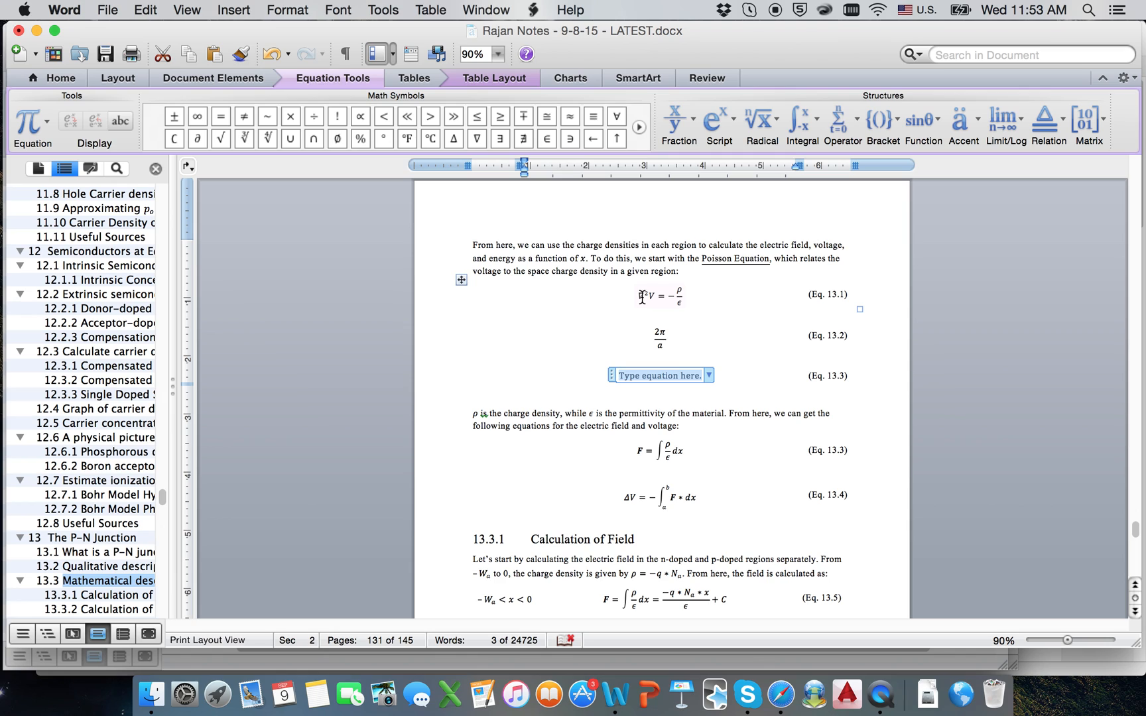
{"action": "type", "text": "a"}
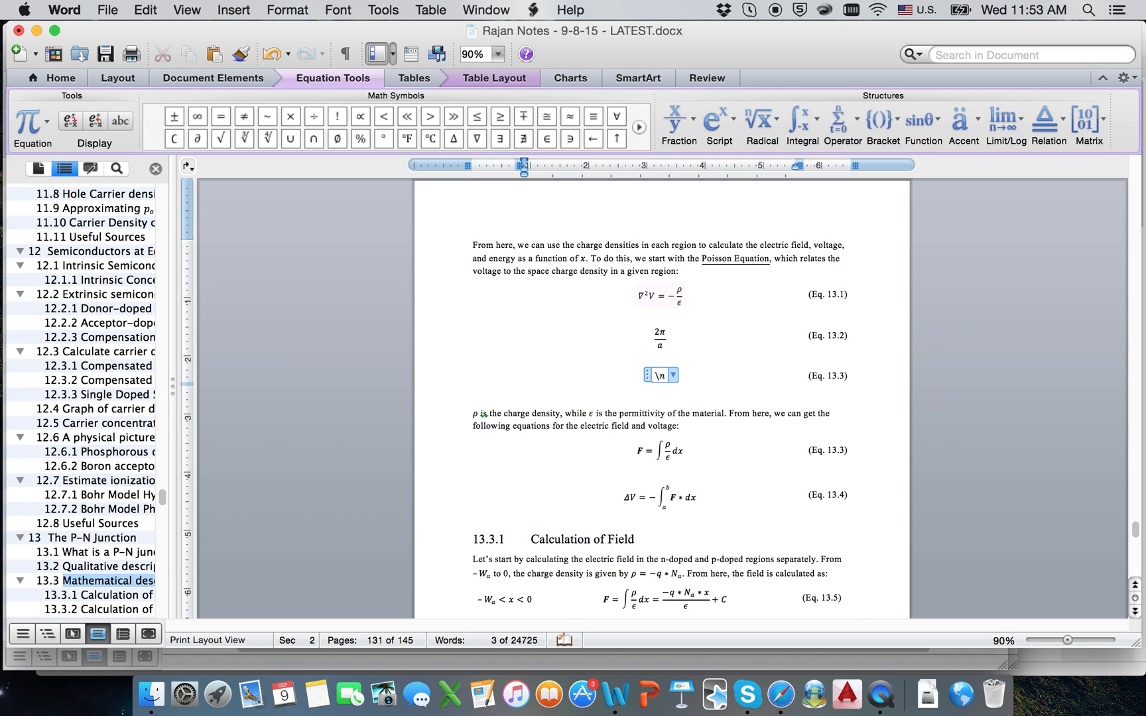
{"action": "type", "text": "bla "}
{"action": "type", "text": "^"}
{"action": "type", "text": "2"}
{"action": "type", "text": " V ="}
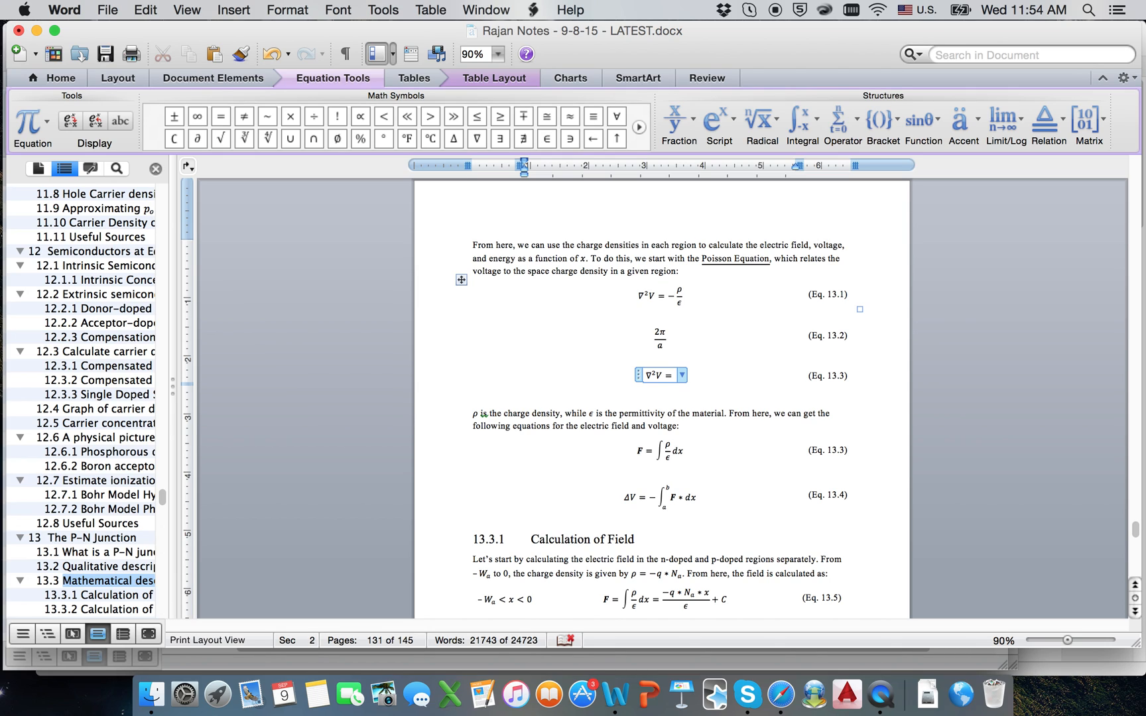
Step: Complete the equation with −ρ/ϵ as a built-up fraction using the \rho and \epsilon codes, and leave the equation
{"action": "type", "text": "-\rho "}
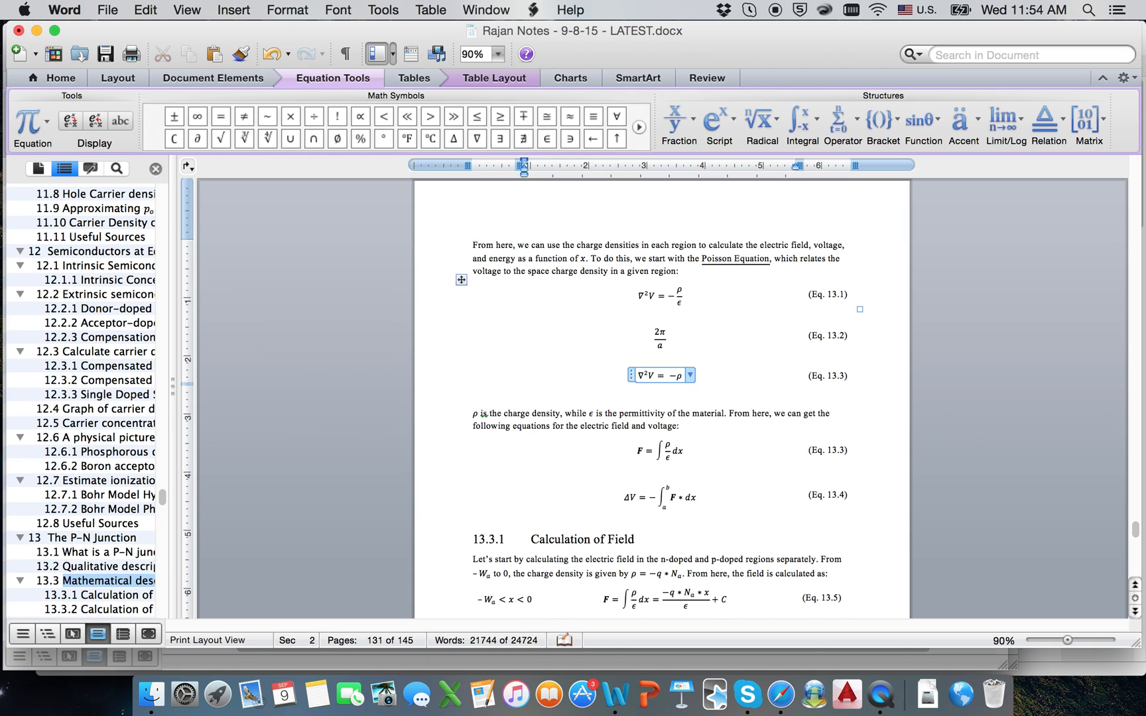
{"action": "type", "text": "/\\epsilon"}
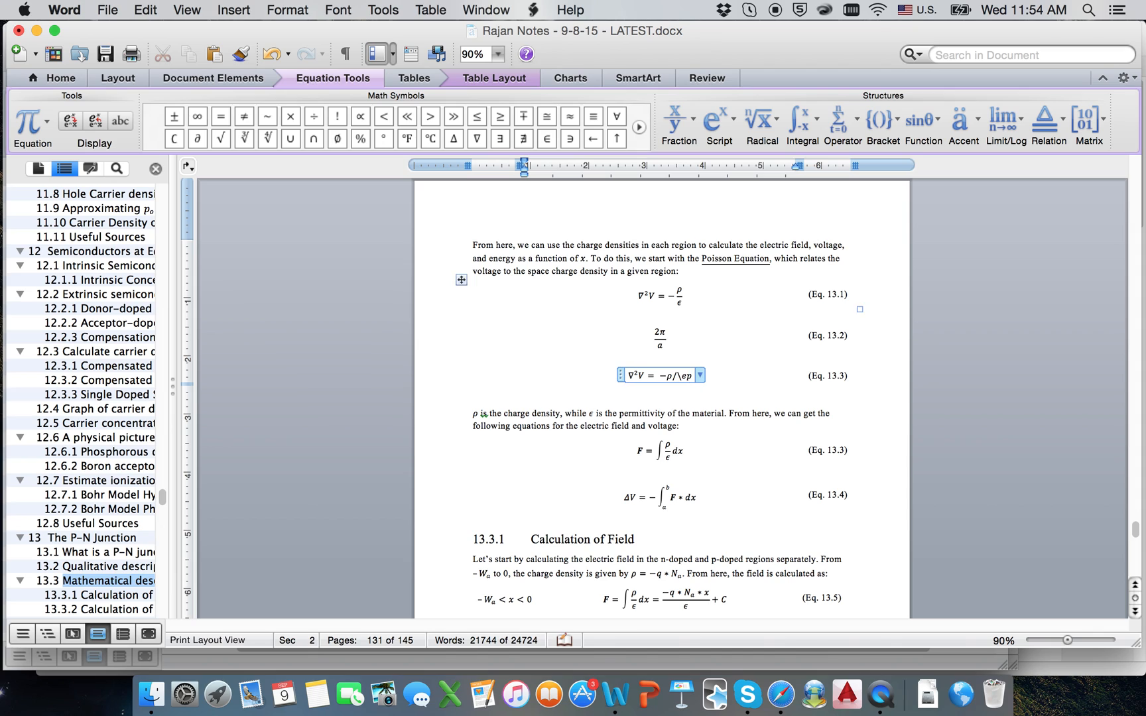
{"action": "key", "text": "space"}
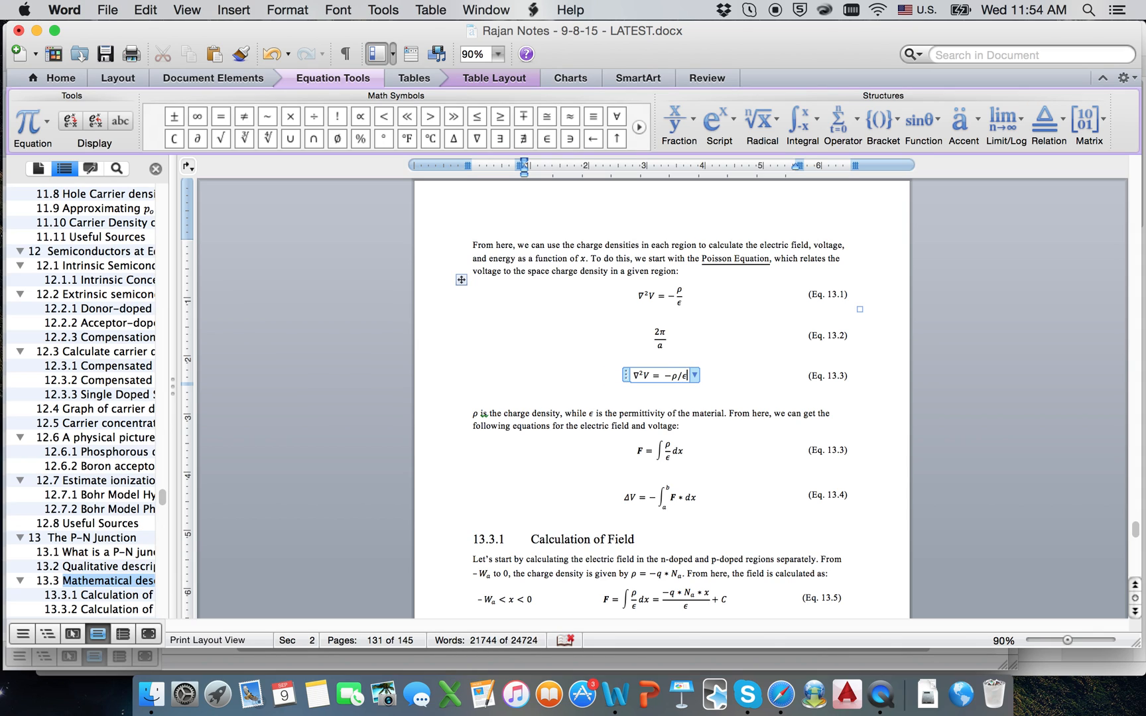
{"action": "key", "text": "space"}
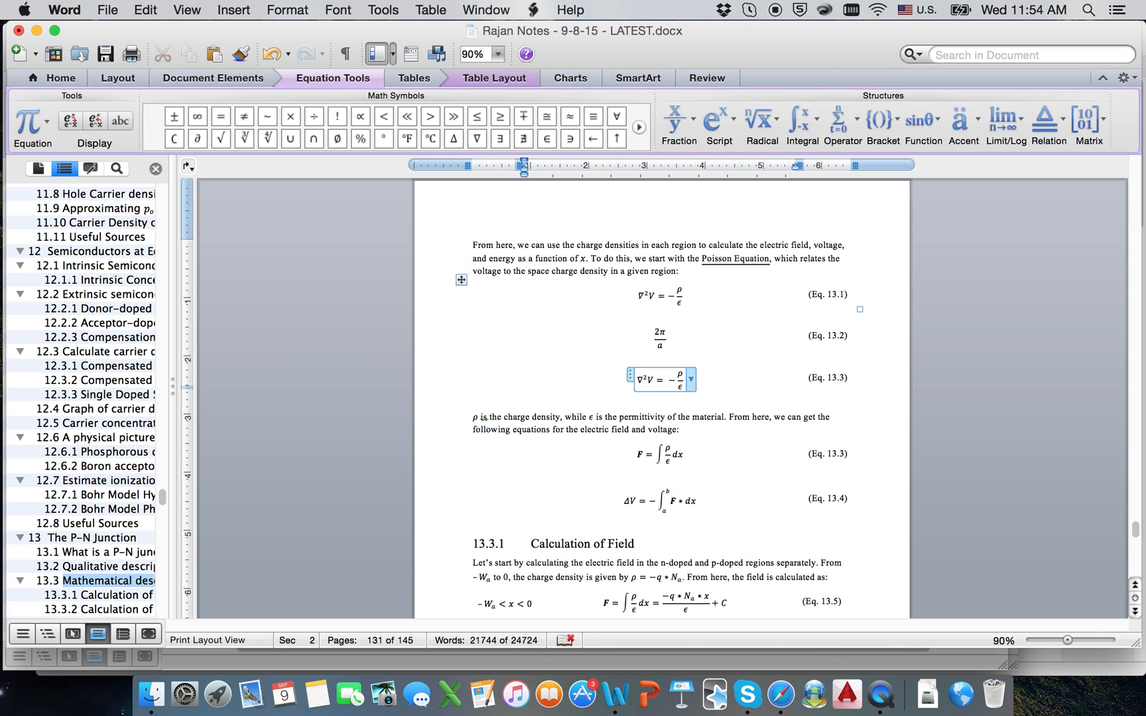
{"action": "left_click", "coordinate": [629, 429]}
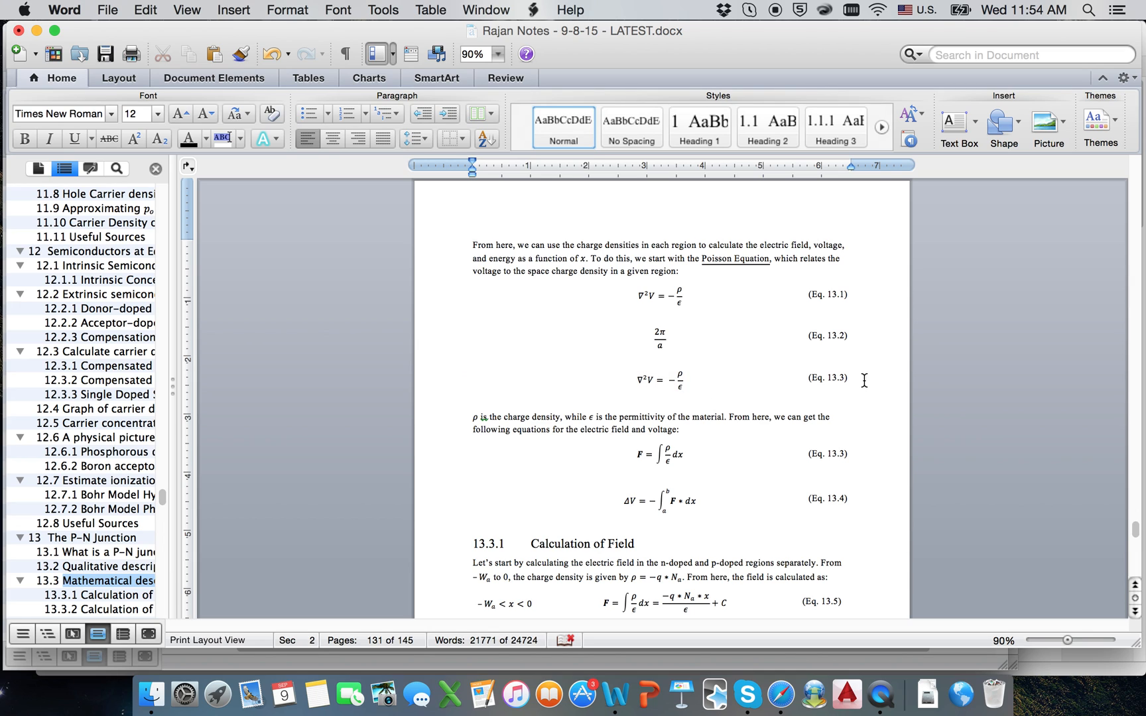
{"action": "left_click", "coordinate": [635, 377]}
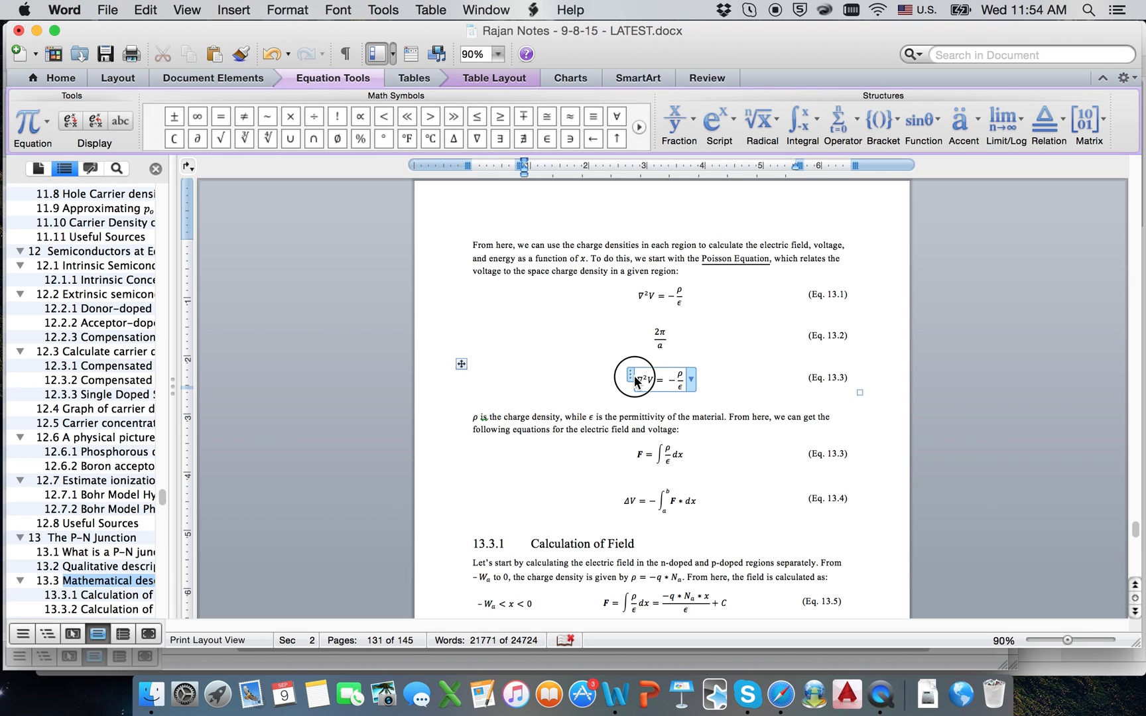
{"action": "left_click", "coordinate": [633, 376]}
{"action": "left_click", "coordinate": [631, 417]}
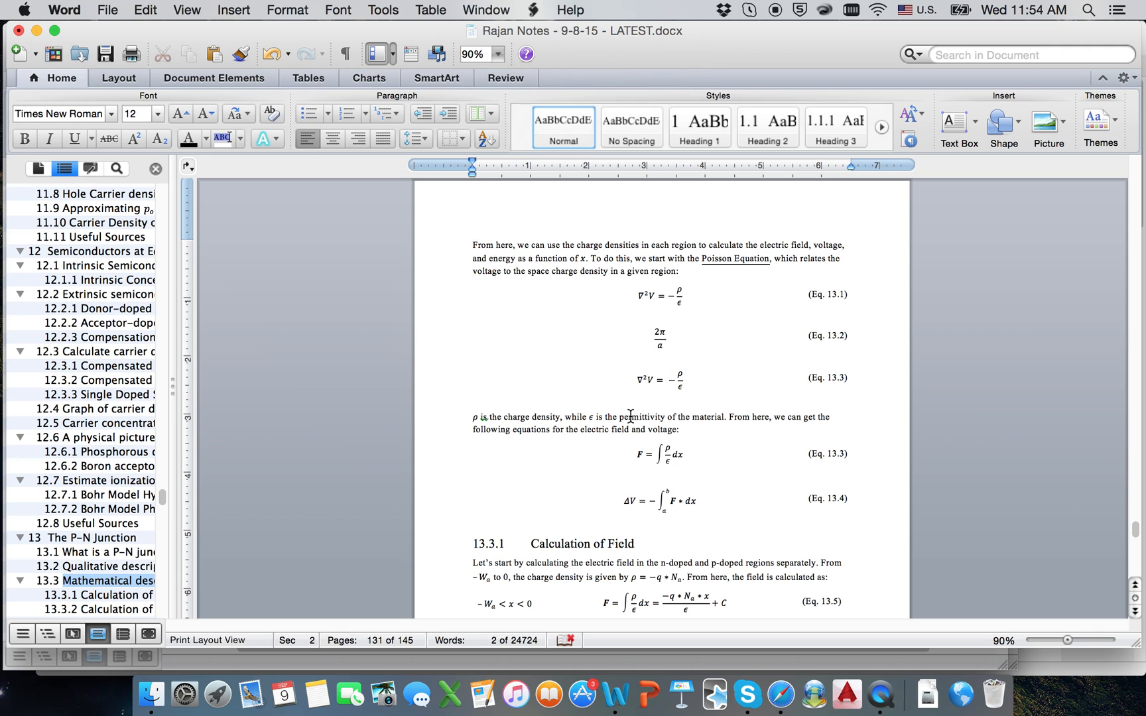